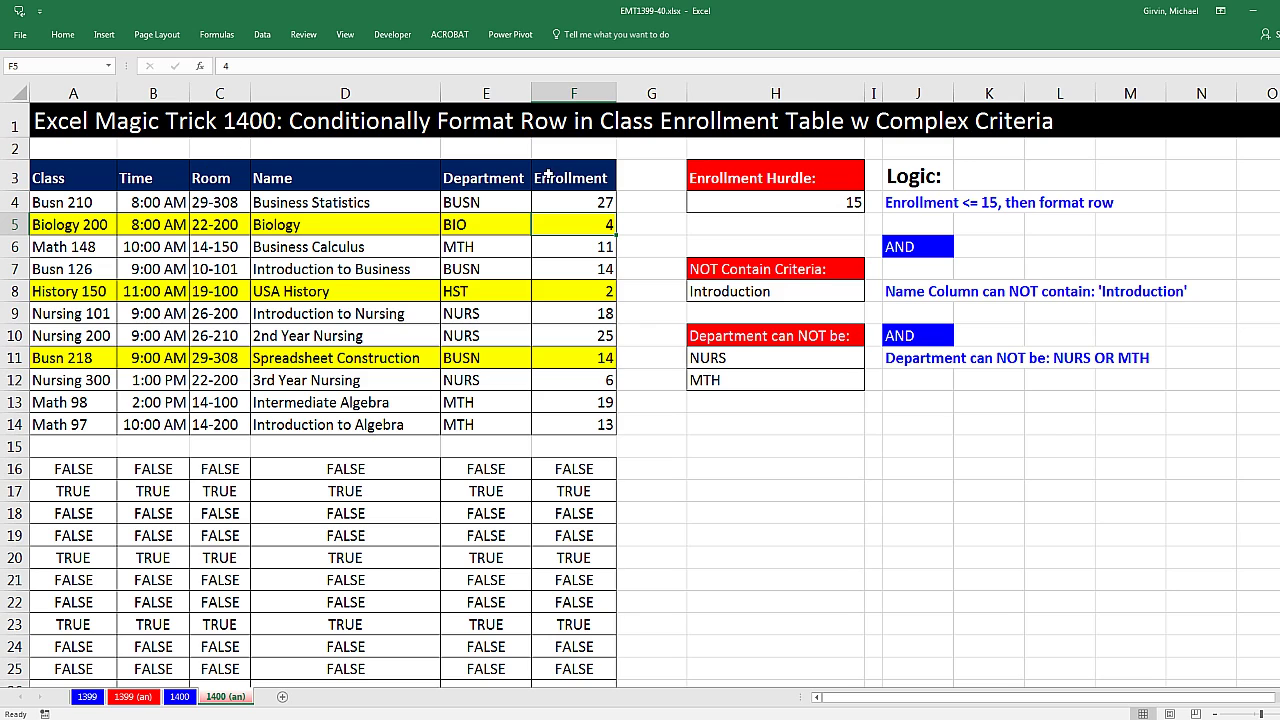
# Examine the highlighted Biology row's enrollment, name and department against the listed criteria on the finished 1400 (an) sheet
pyautogui.click(423, 182)
pyautogui.moveTo(423, 182); pyautogui.dragTo(548, 420)
pyautogui.click(597, 222)
pyautogui.click(372, 224)
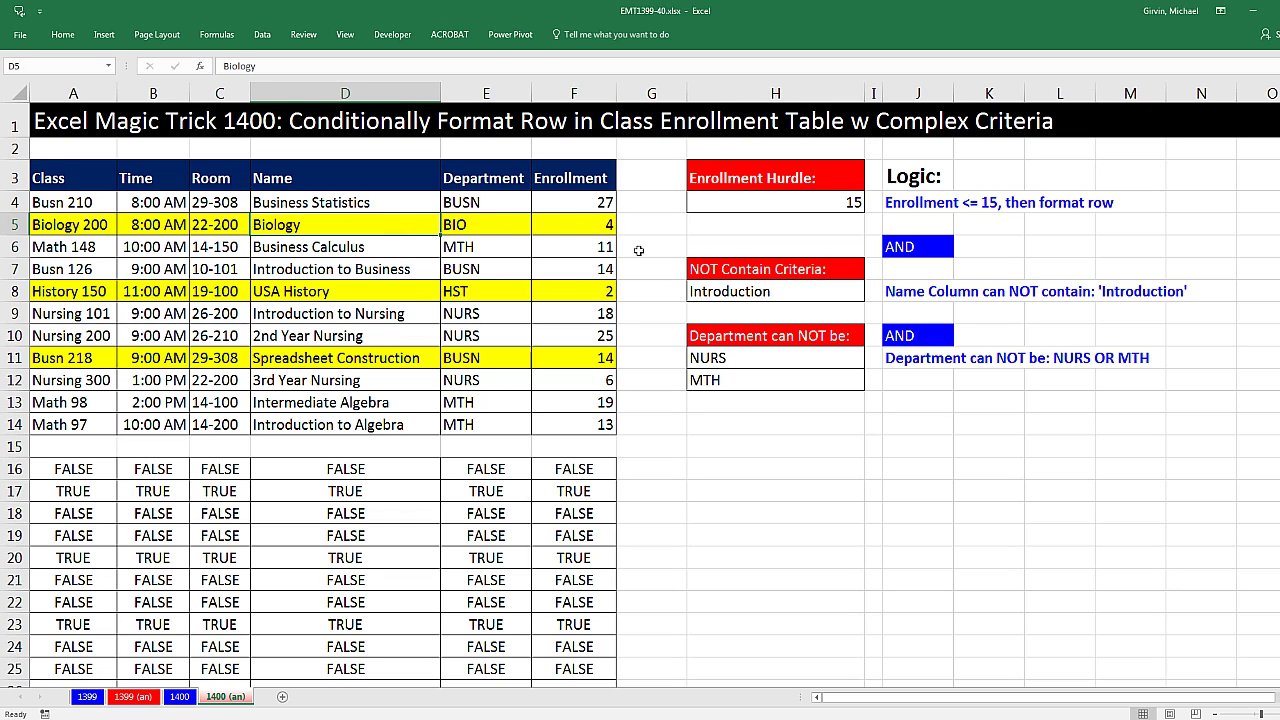
pyautogui.click(505, 224)
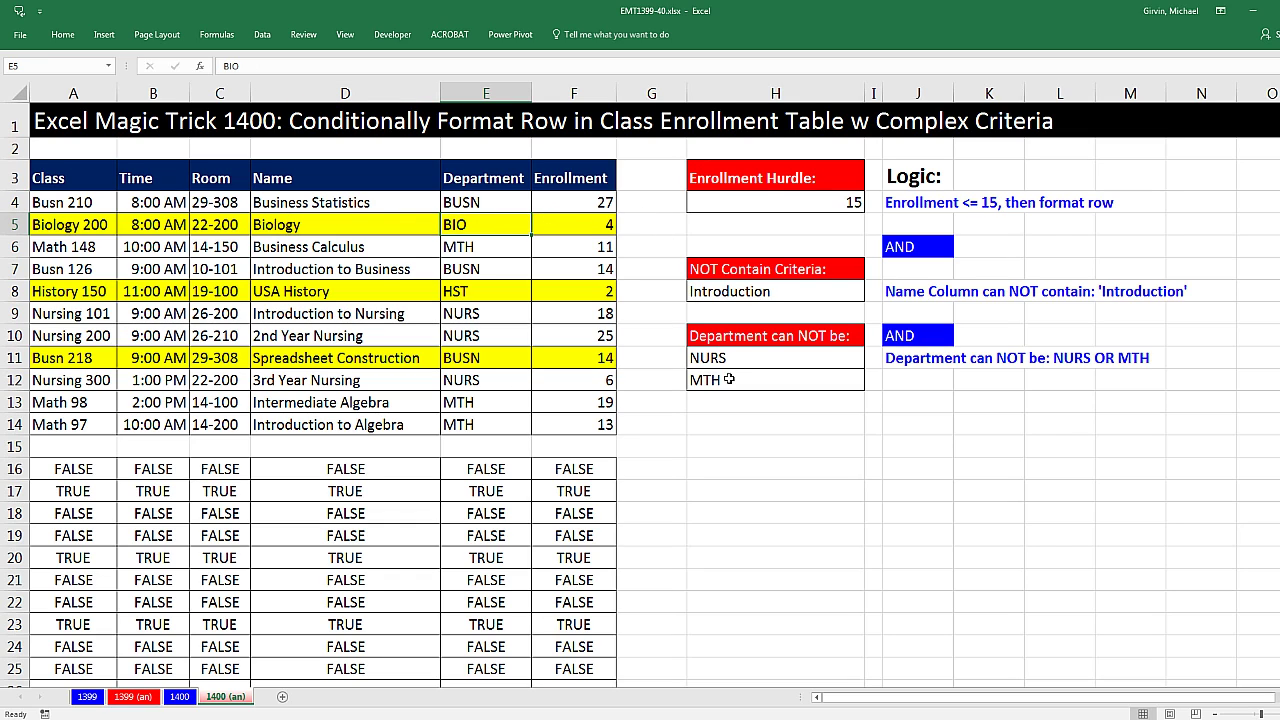
pyautogui.moveTo(606, 224); pyautogui.dragTo(62, 226)
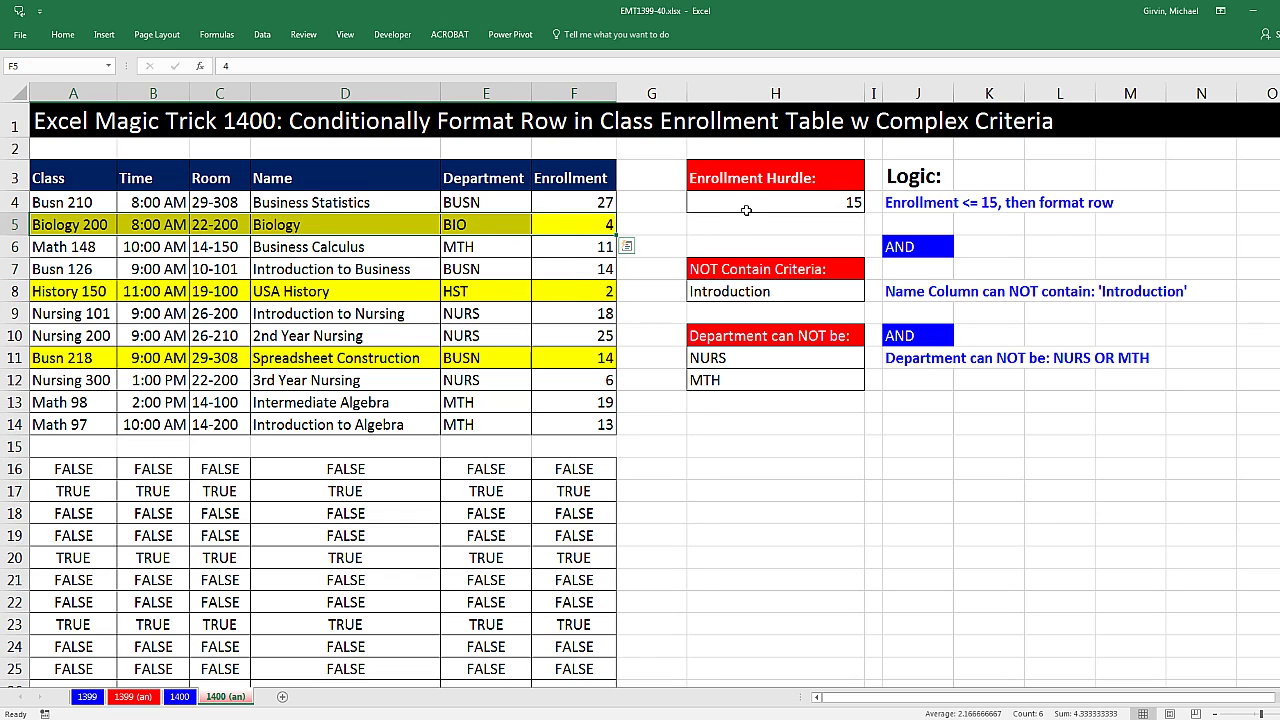
pyautogui.click(388, 229)
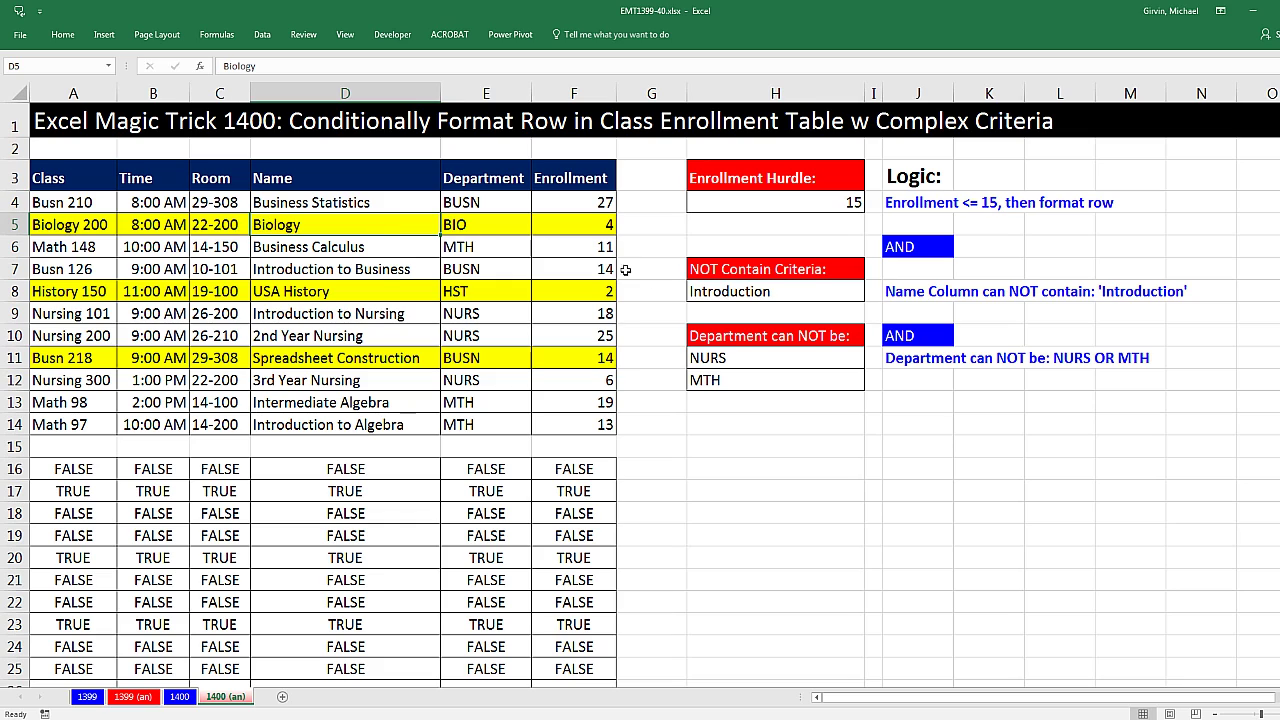
pyautogui.click(500, 226)
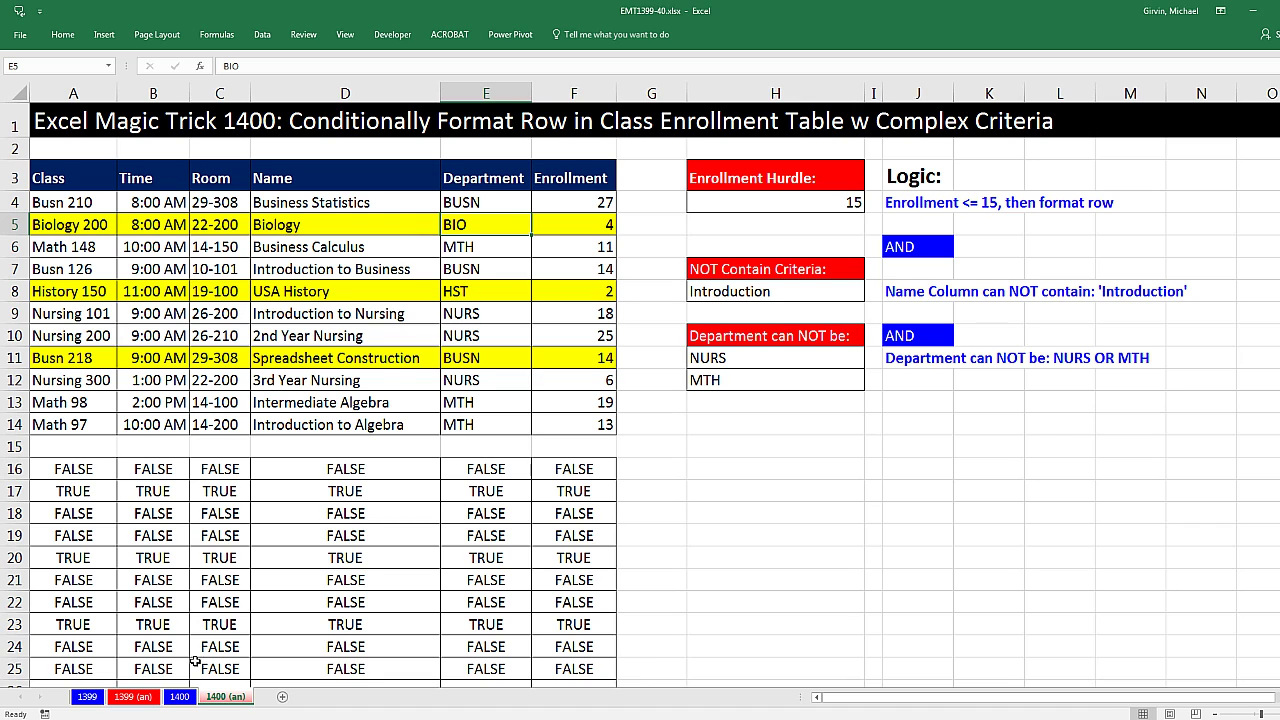
# Switch to the unformatted 1400 worksheet
pyautogui.click(179, 697)
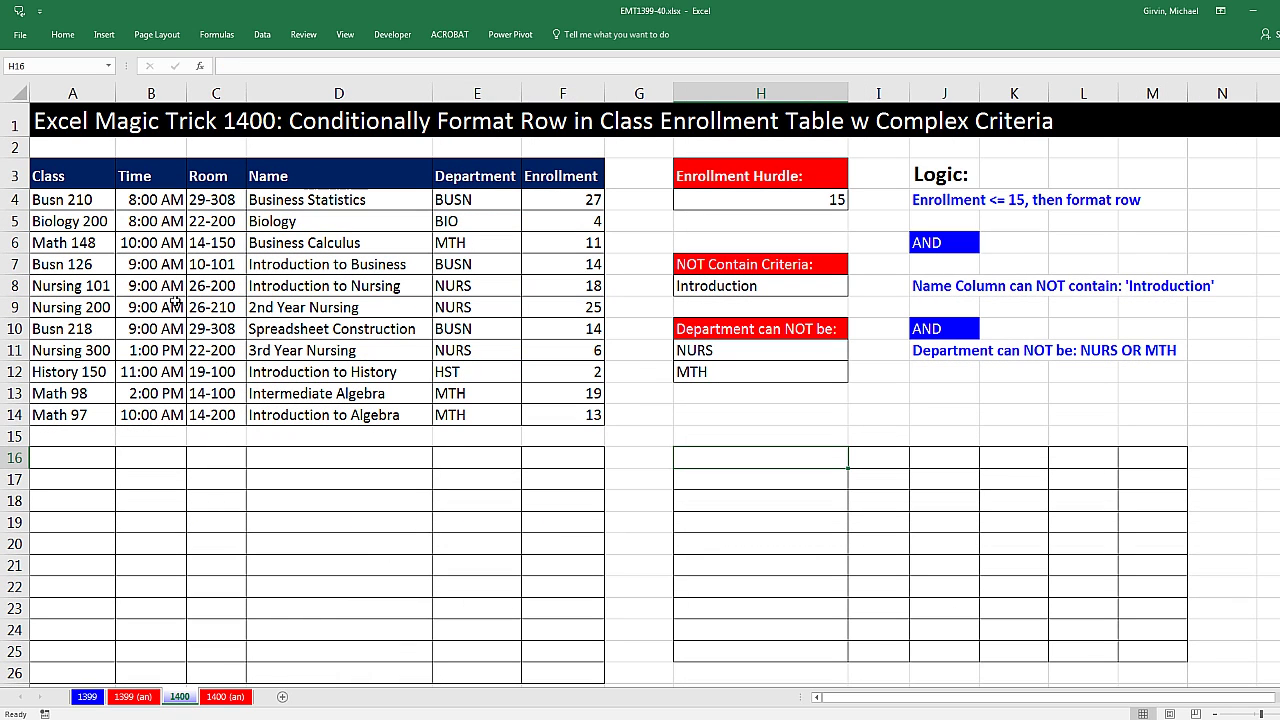
# Examine the class data in A4:F14, its conditional formatting options, the blank grid A16:F26 and the enrollment hurdle in H4
pyautogui.moveTo(66, 199); pyautogui.dragTo(573, 419)
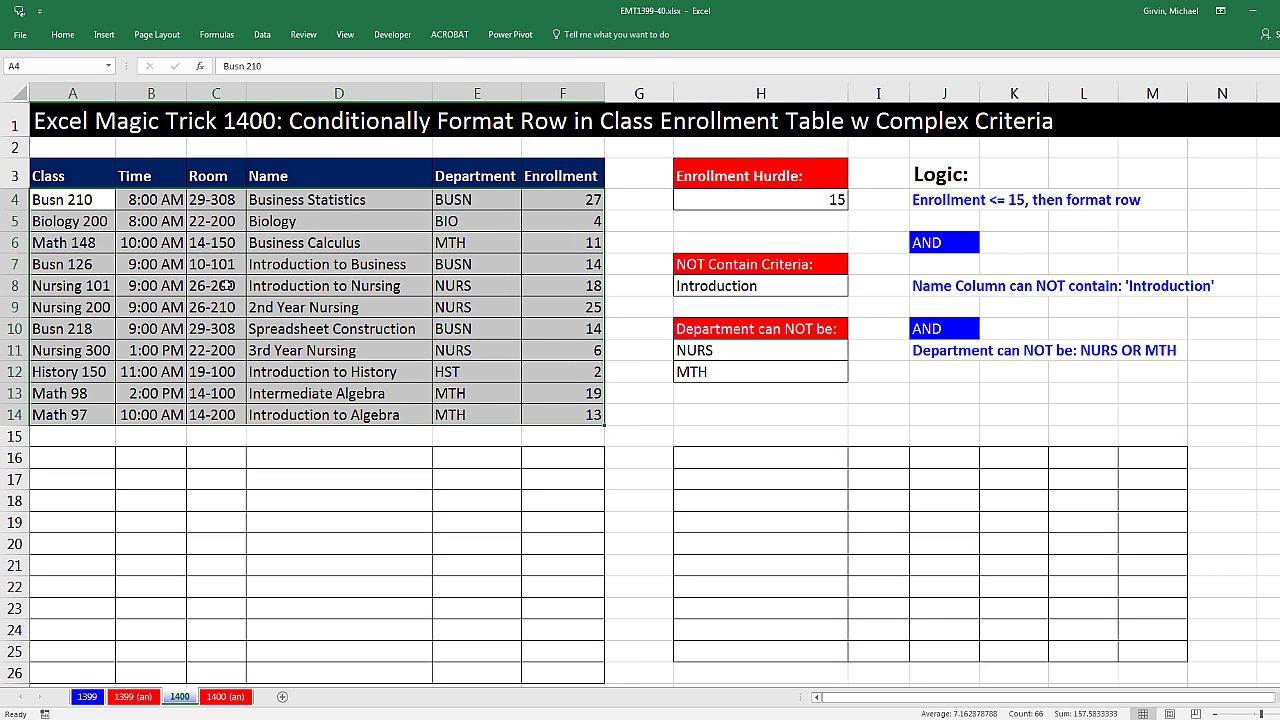
pyautogui.click(62, 34)
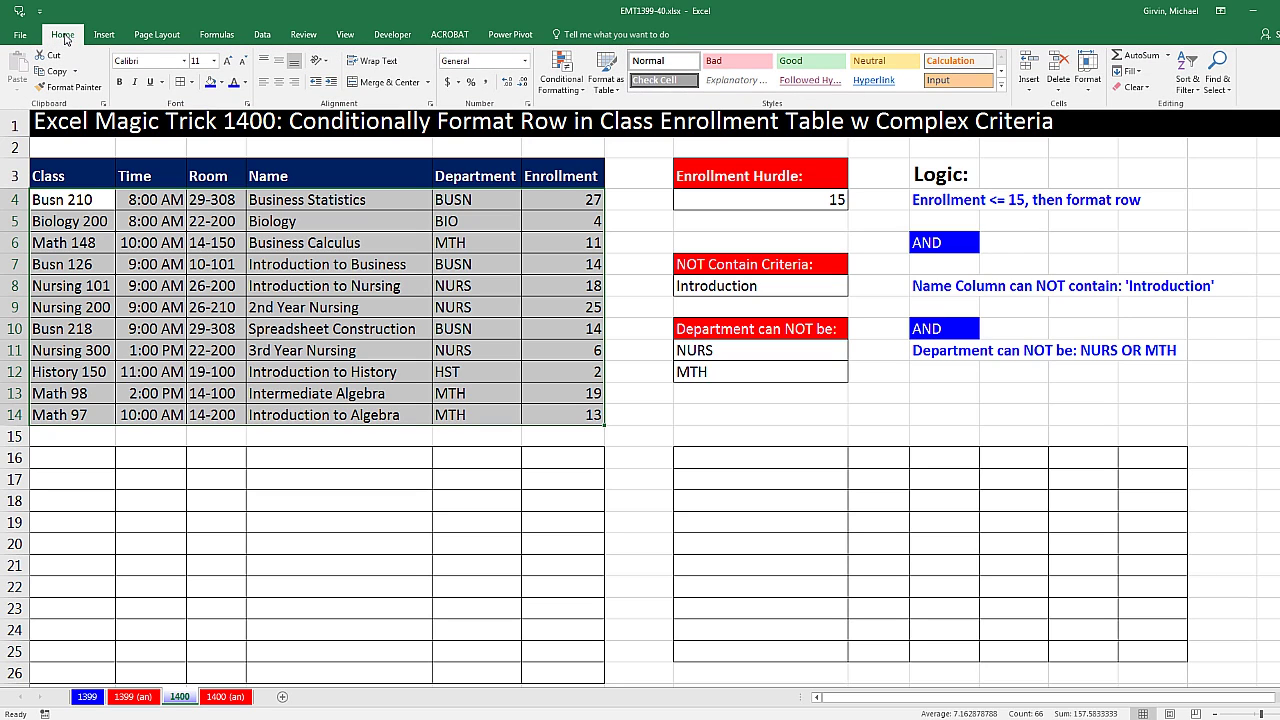
pyautogui.click(584, 88)
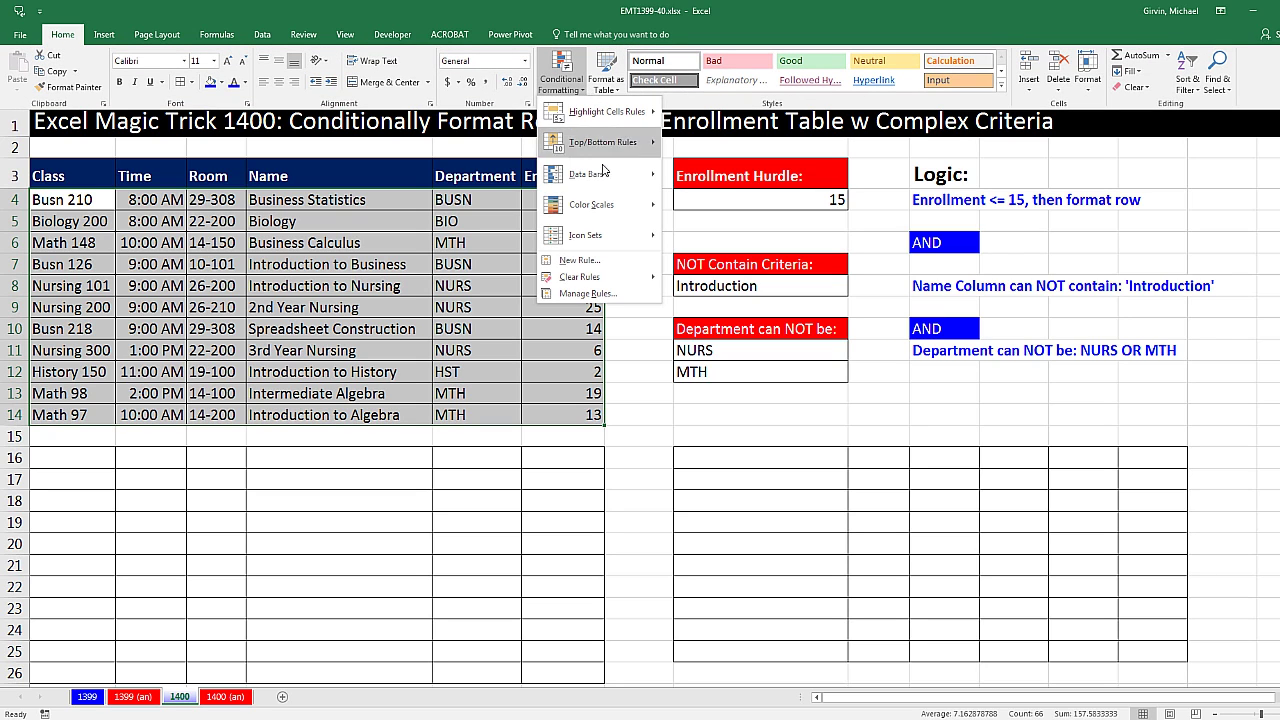
pyautogui.moveTo(643, 192)
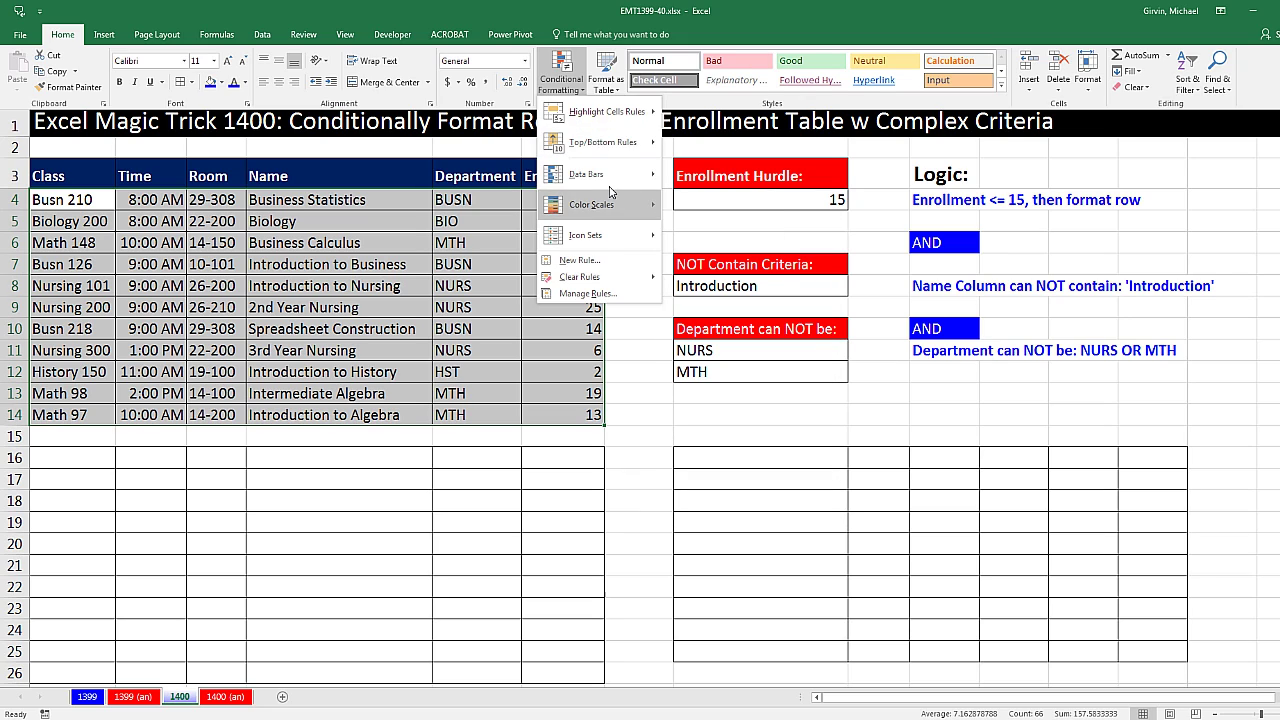
pyautogui.press('Escape')
pyautogui.press('Escape')
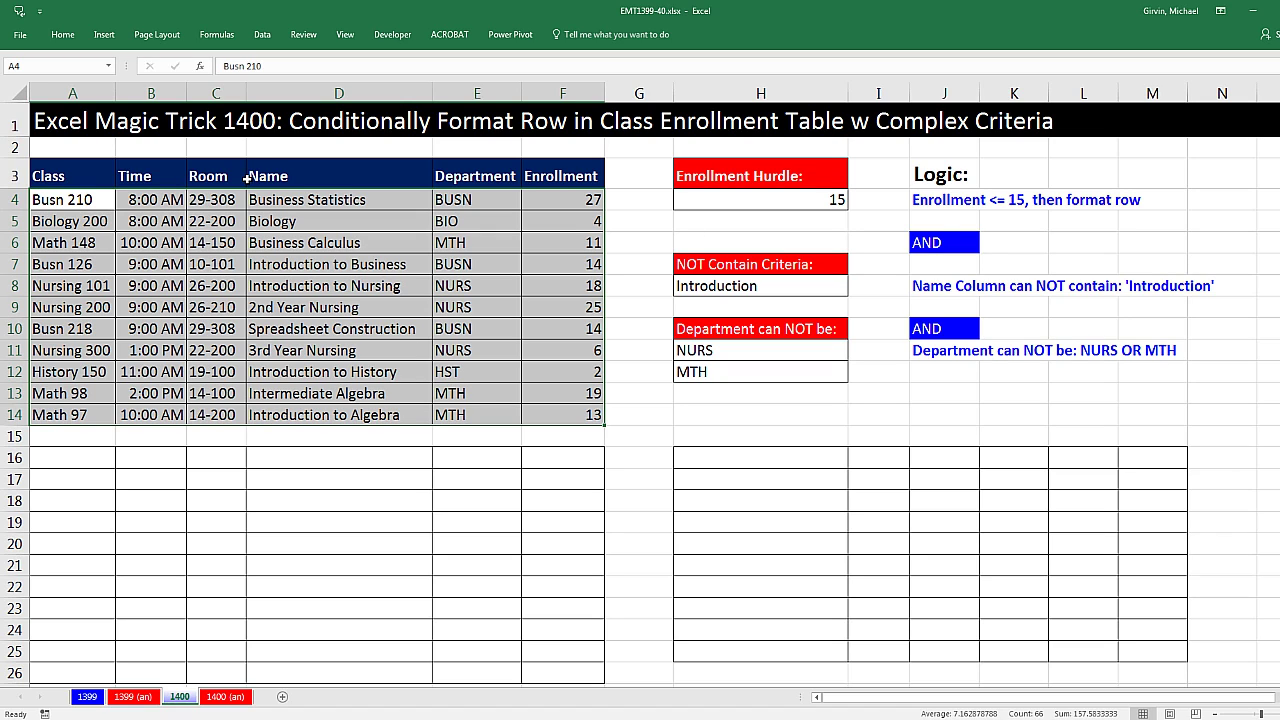
pyautogui.moveTo(62, 465); pyautogui.dragTo(571, 669)
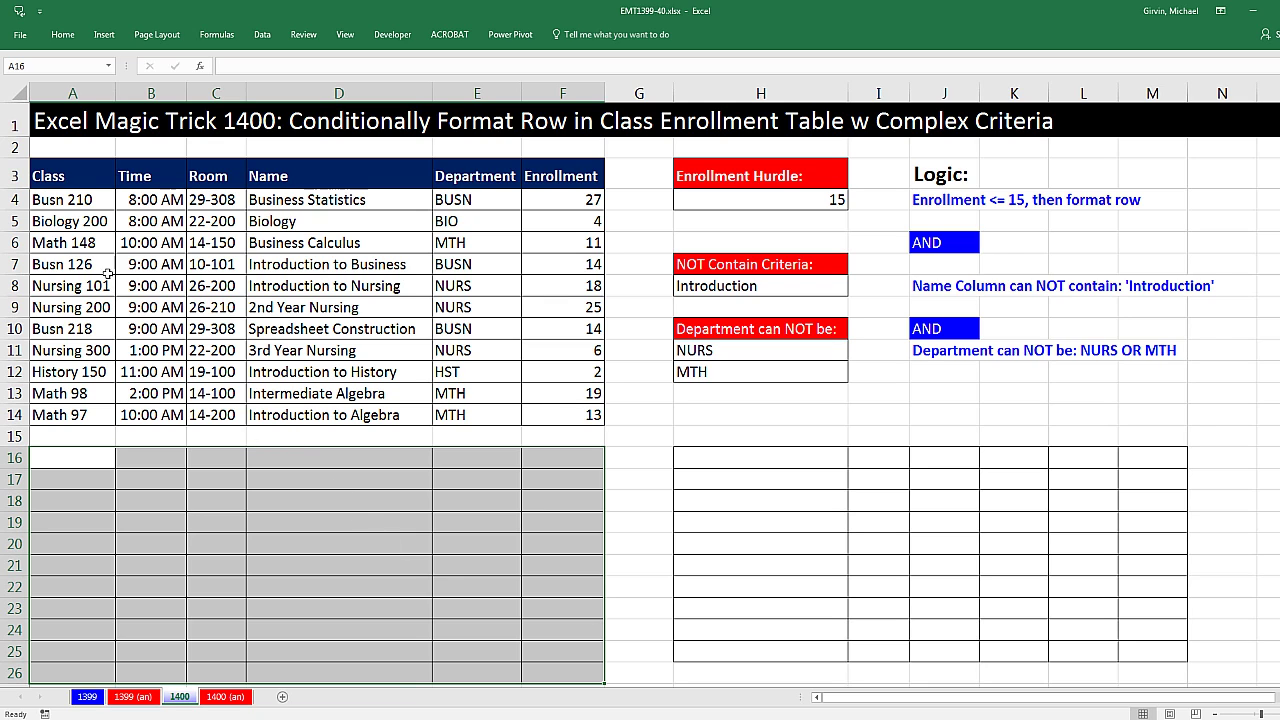
pyautogui.moveTo(72, 205); pyautogui.dragTo(558, 416)
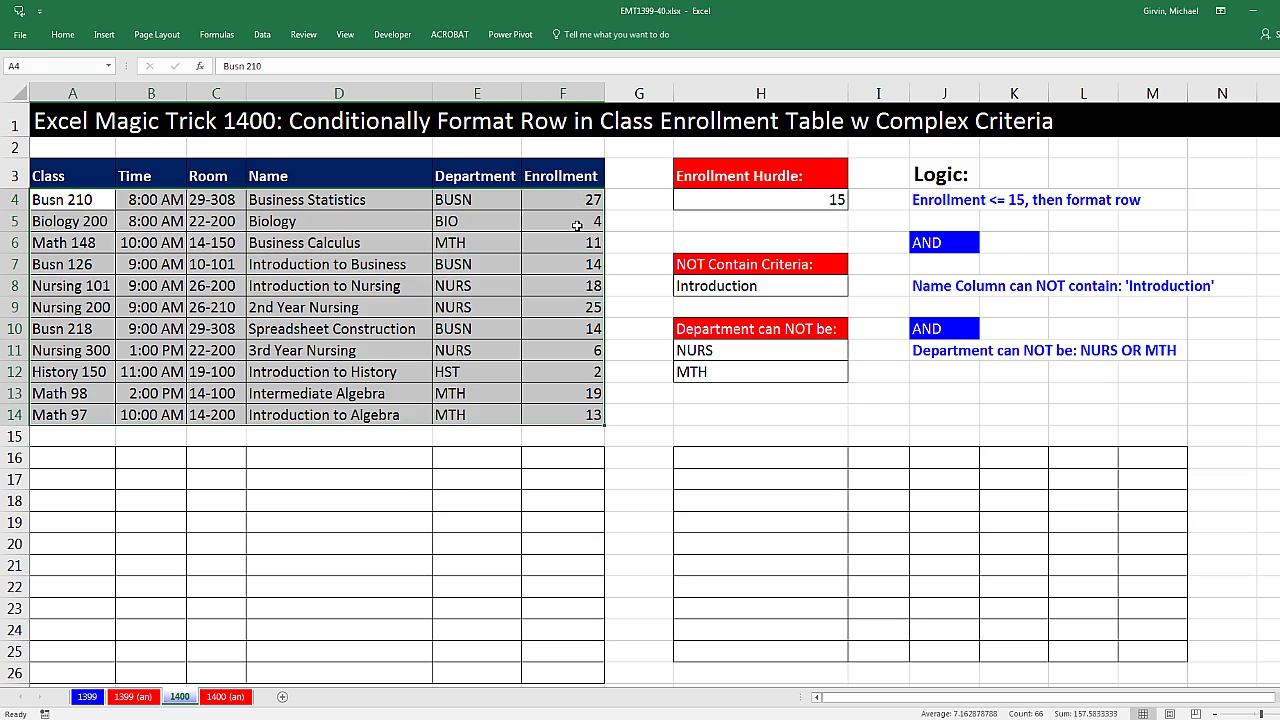
pyautogui.moveTo(575, 221); pyautogui.dragTo(55, 226)
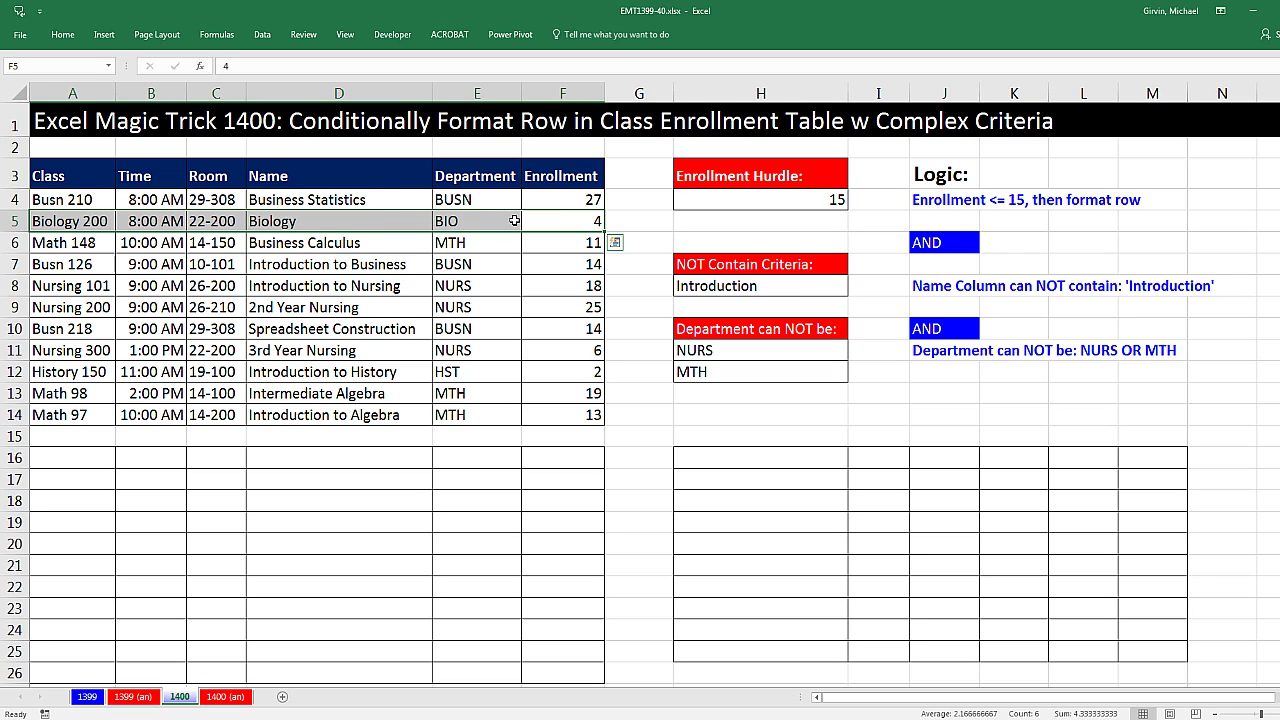
pyautogui.click(792, 199)
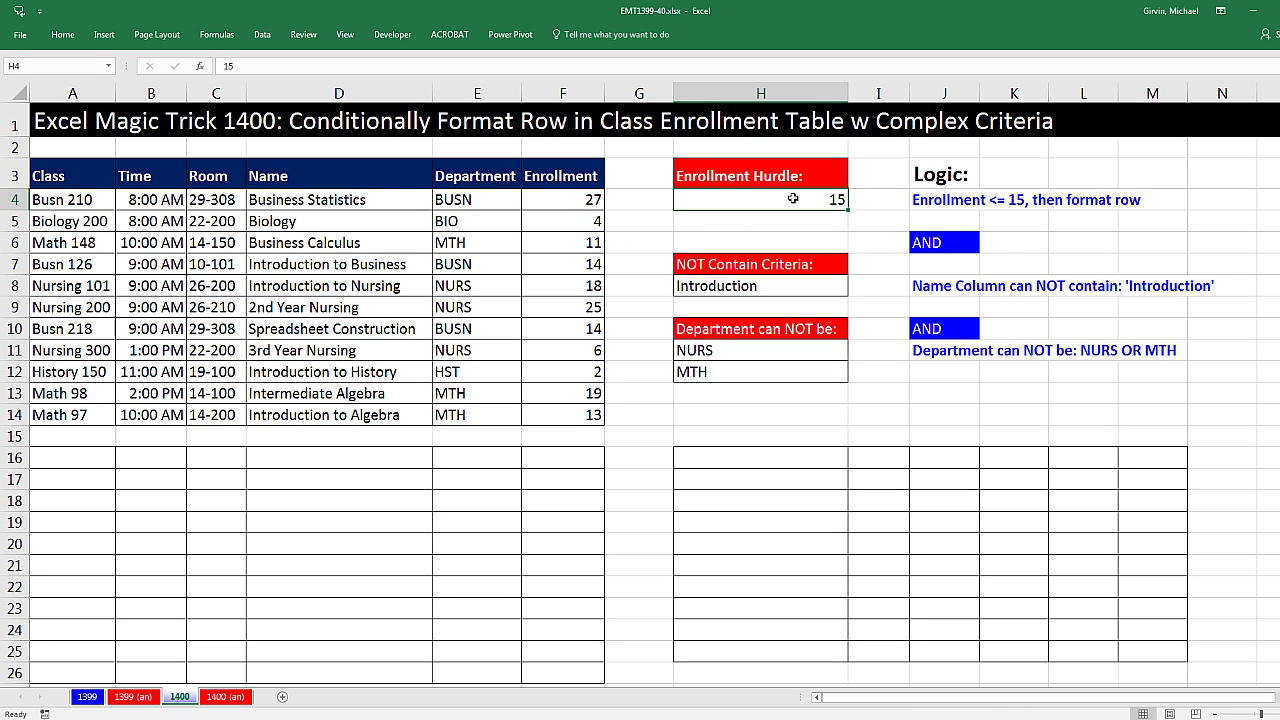
# Enter the logical test =$F4<$H$4 in A16 and fill it through A16:F26
pyautogui.click(96, 456)
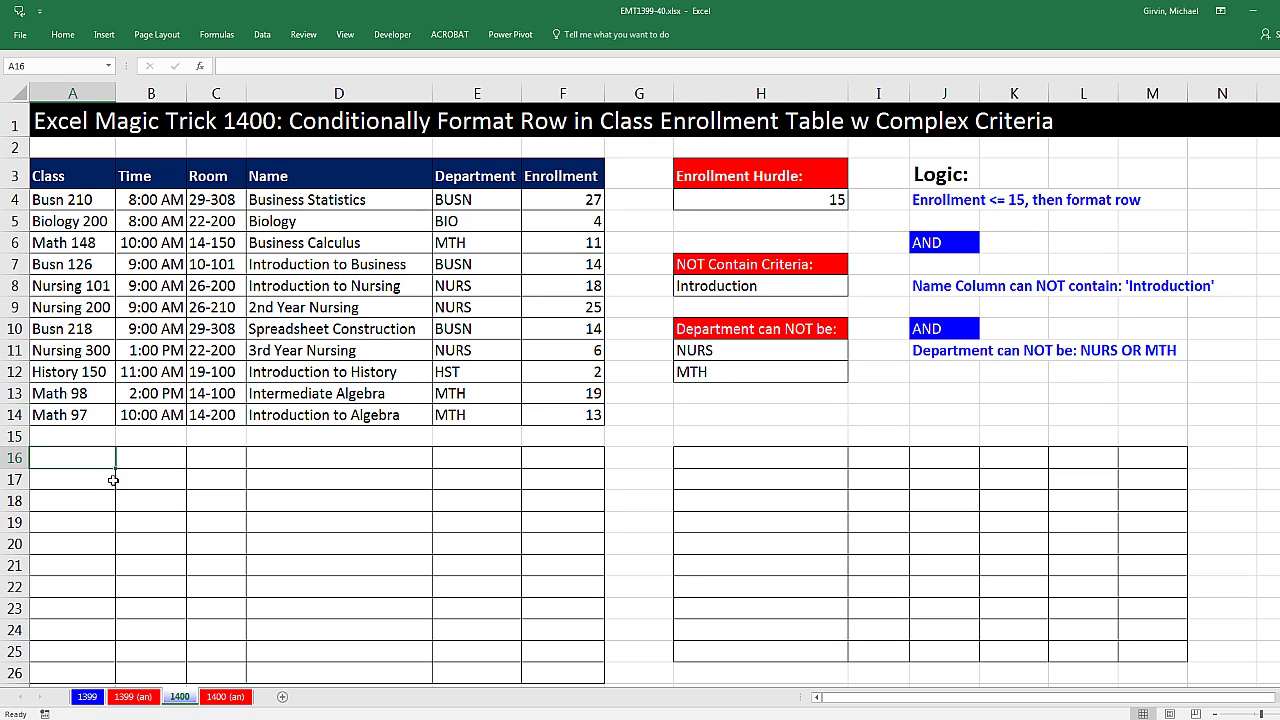
pyautogui.write('=')
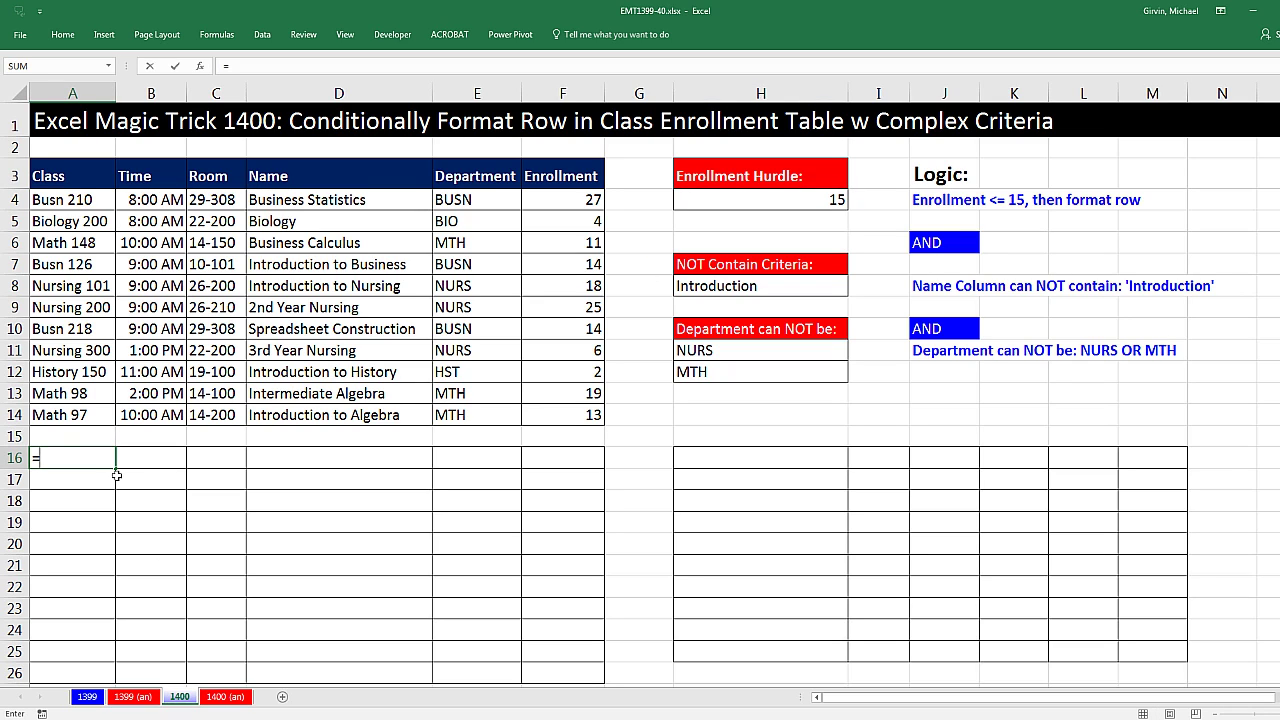
pyautogui.click(576, 196)
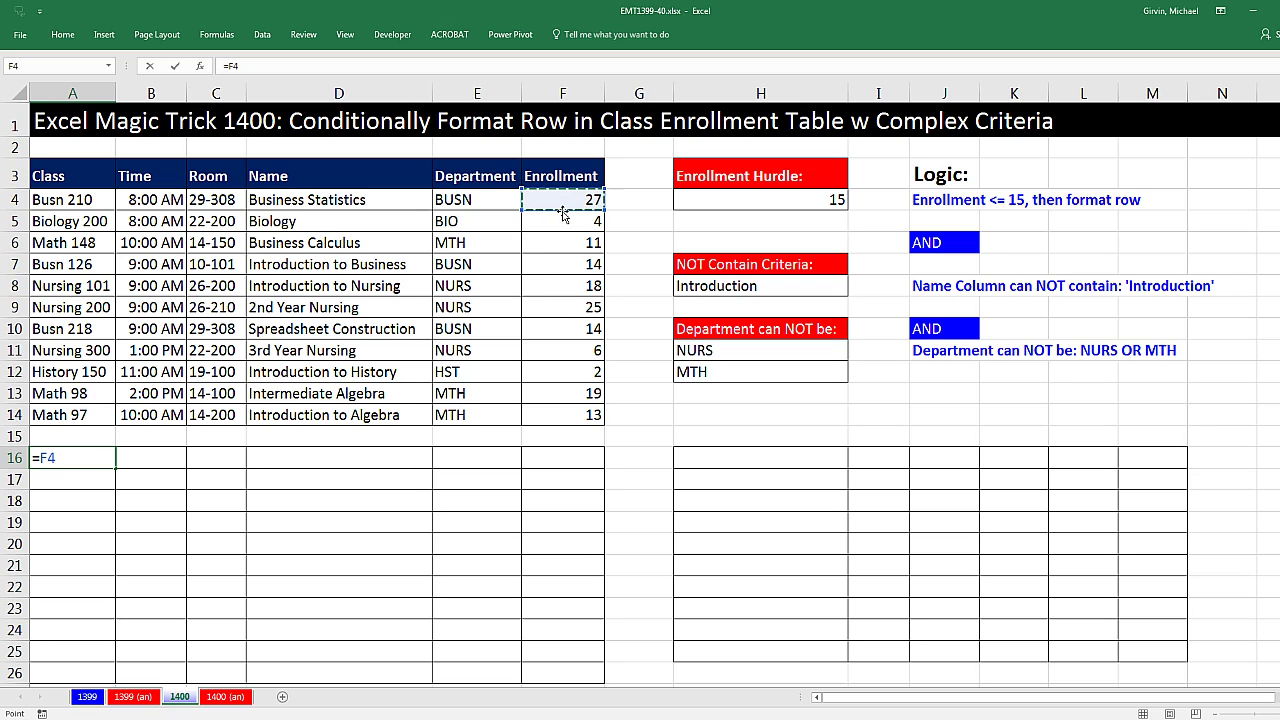
pyautogui.press('F4')
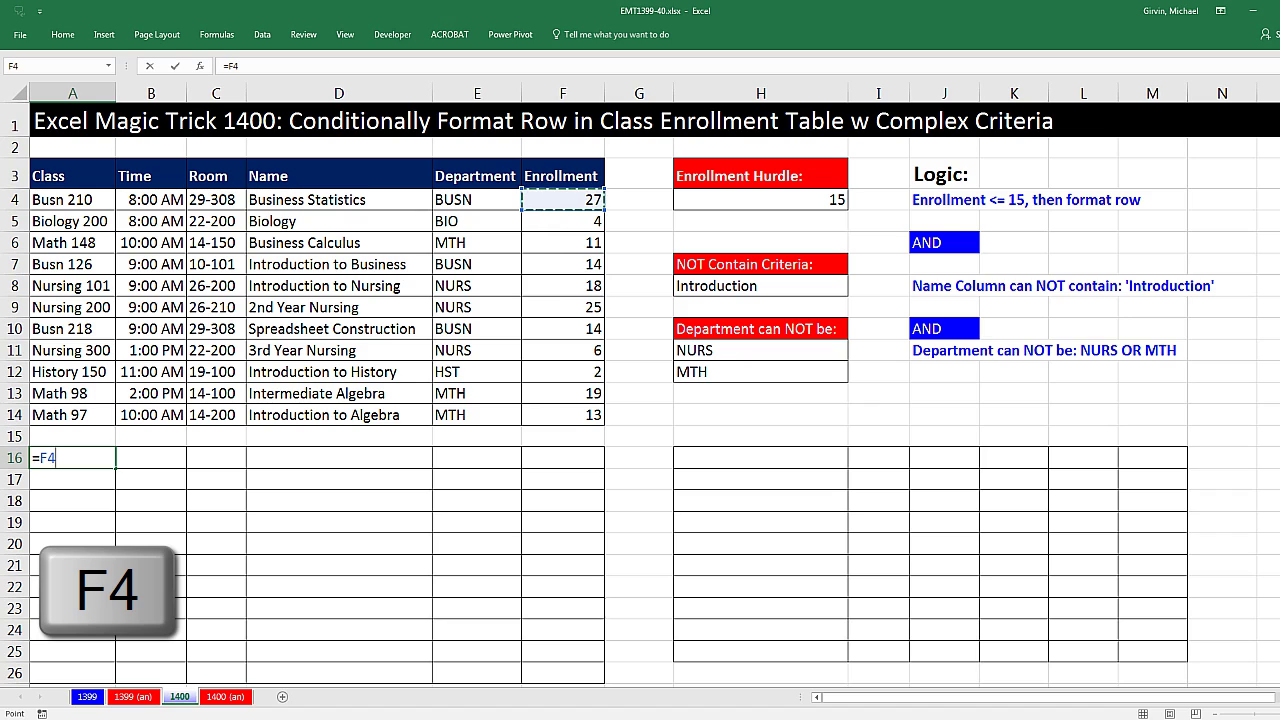
pyautogui.press('F4')
pyautogui.press('F4')
pyautogui.press('F4')
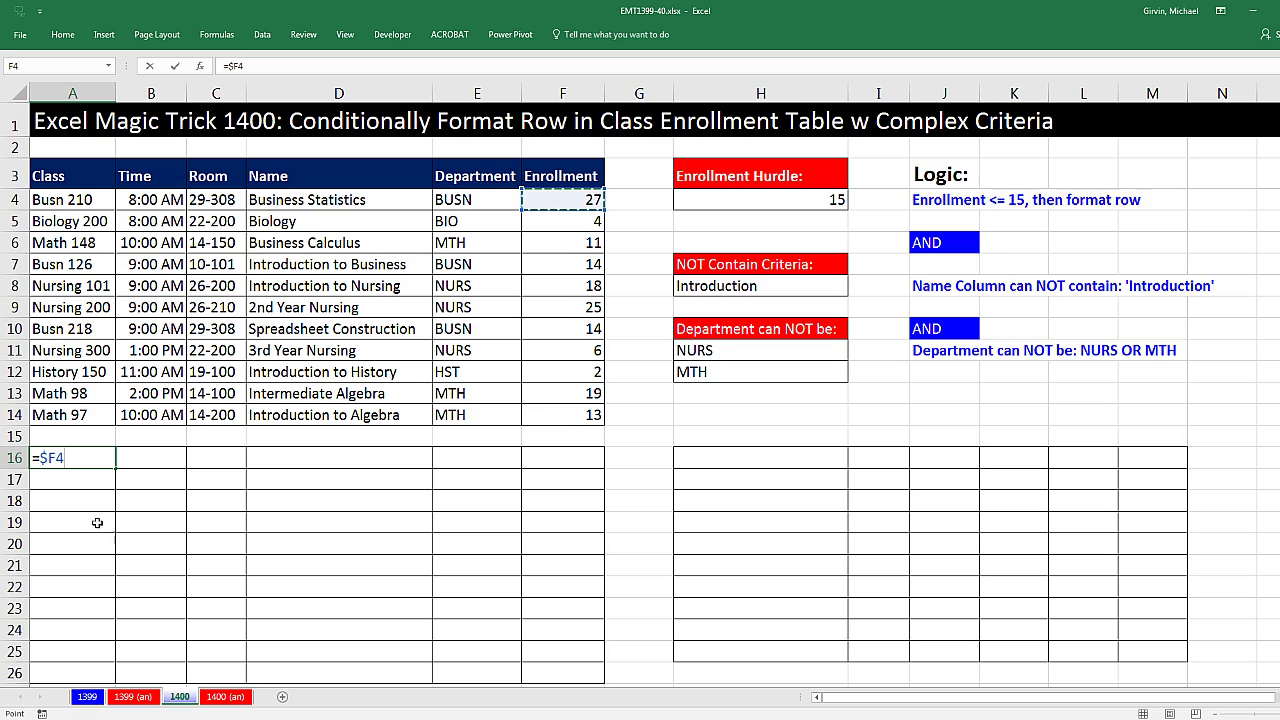
pyautogui.write('<')
pyautogui.click(712, 196)
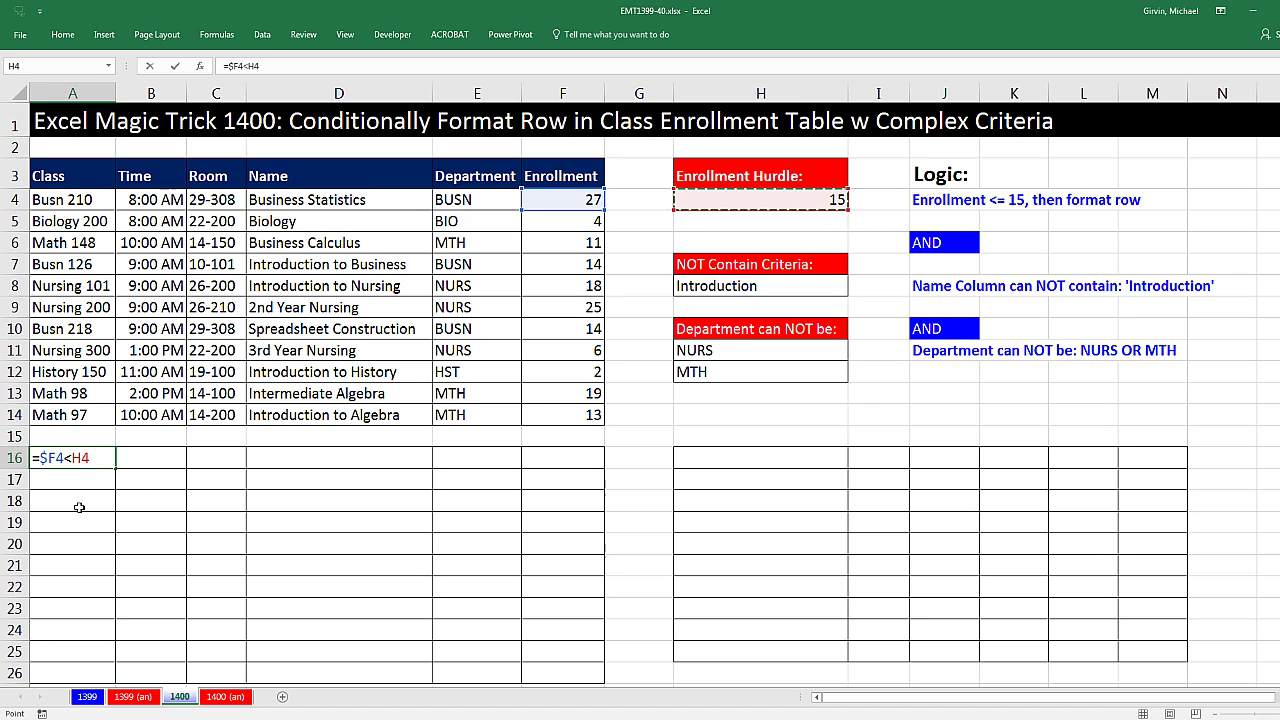
pyautogui.press('F4')
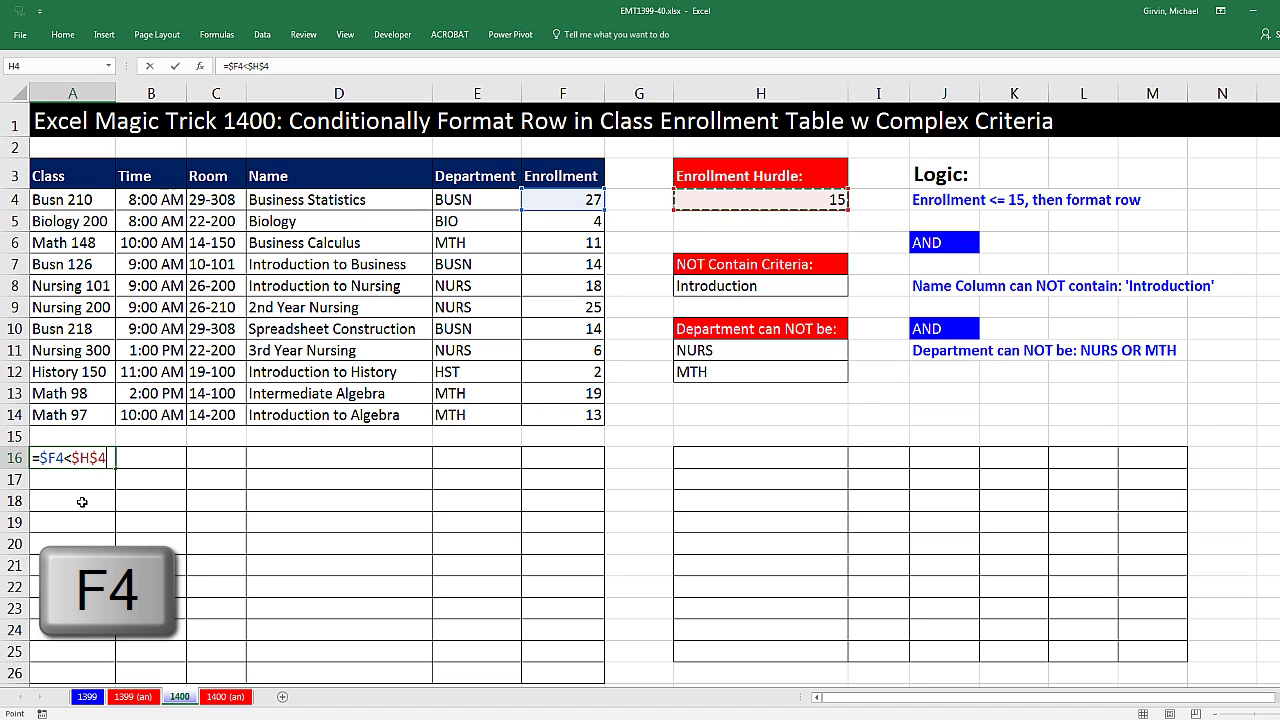
pyautogui.hotkey('ctrl', 'Return')
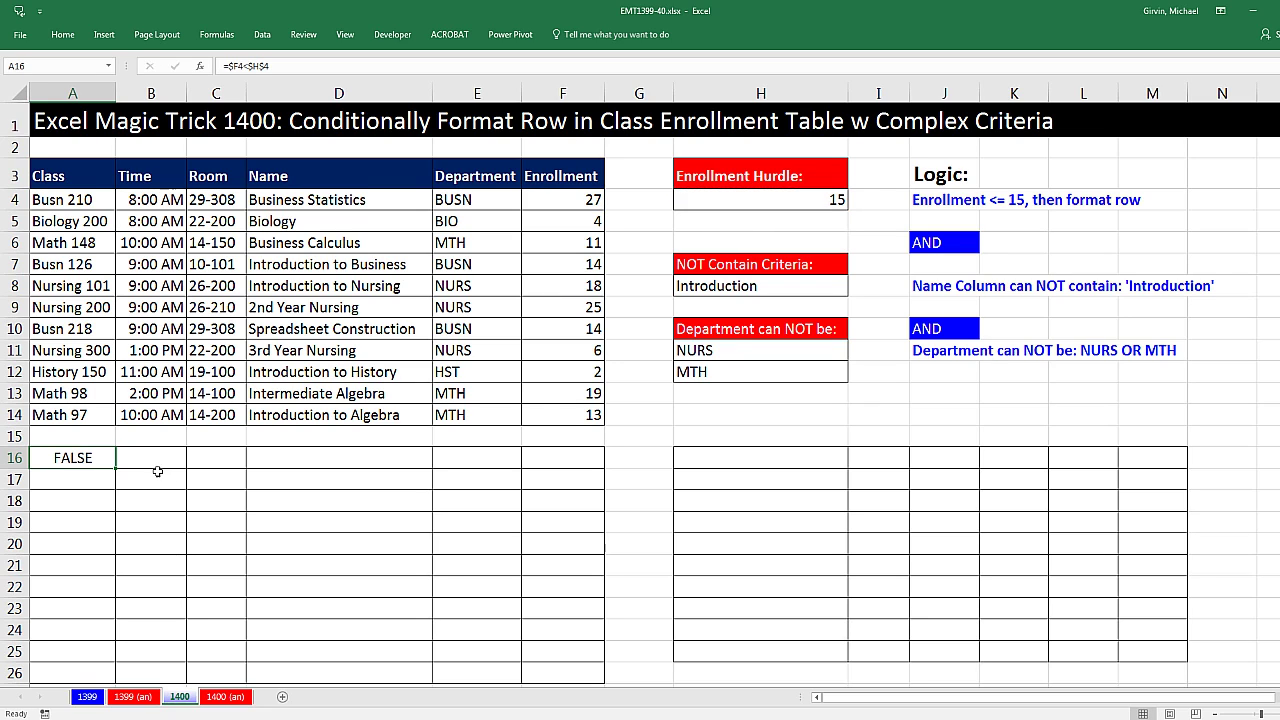
pyautogui.moveTo(116, 468); pyautogui.dragTo(600, 682)
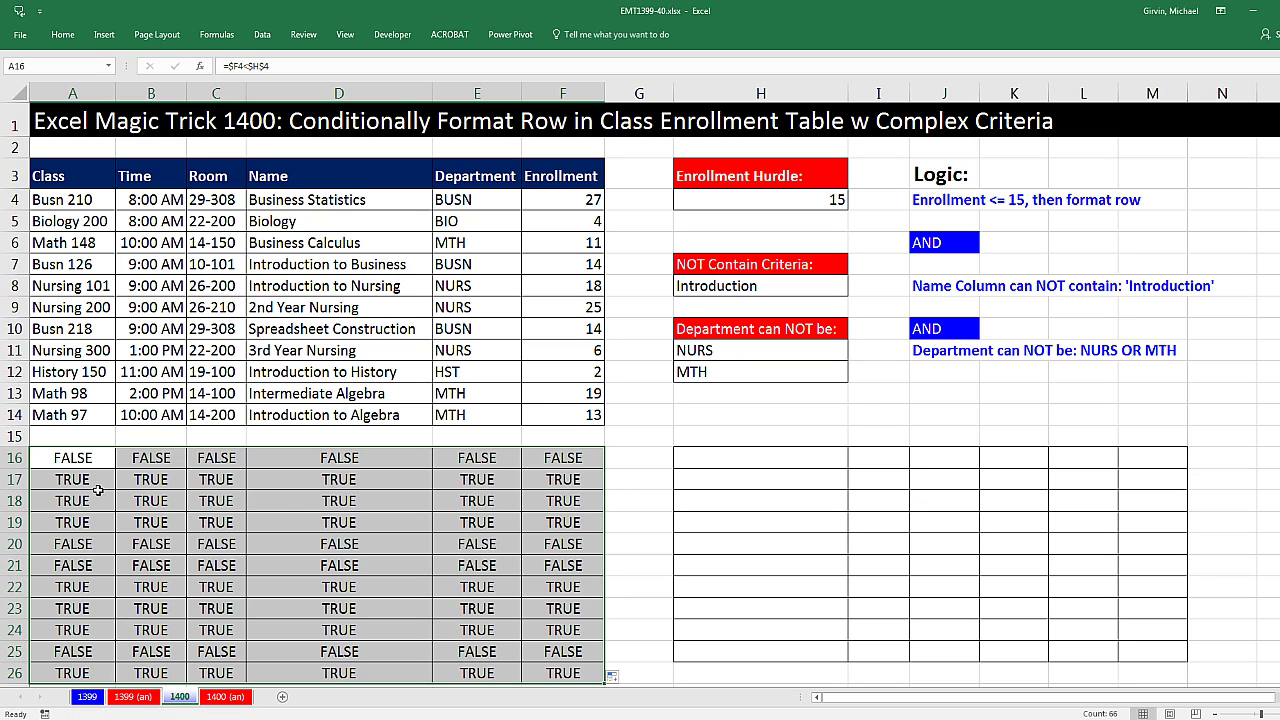
# Compare the test results in rows 17 to 19 with the Introduction to Business class record in row 7
pyautogui.moveTo(72, 478); pyautogui.dragTo(580, 480)
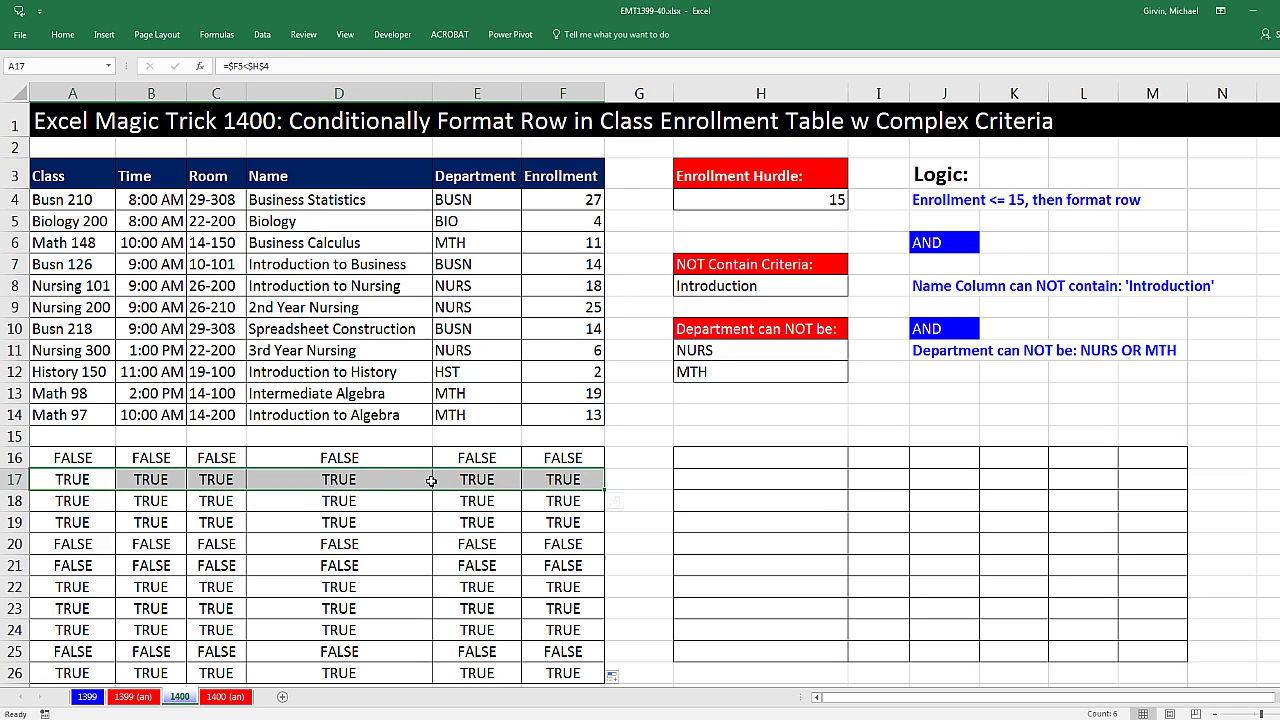
pyautogui.moveTo(80, 499); pyautogui.dragTo(586, 497)
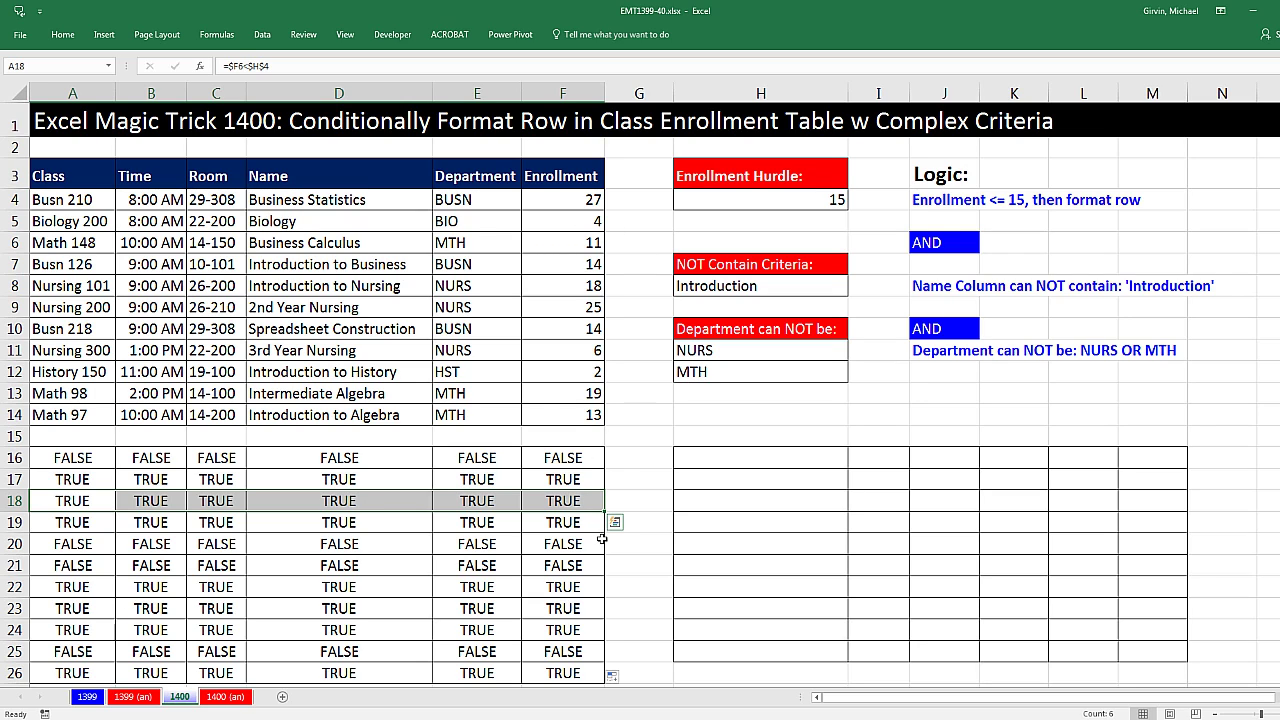
pyautogui.moveTo(580, 522); pyautogui.dragTo(40, 522)
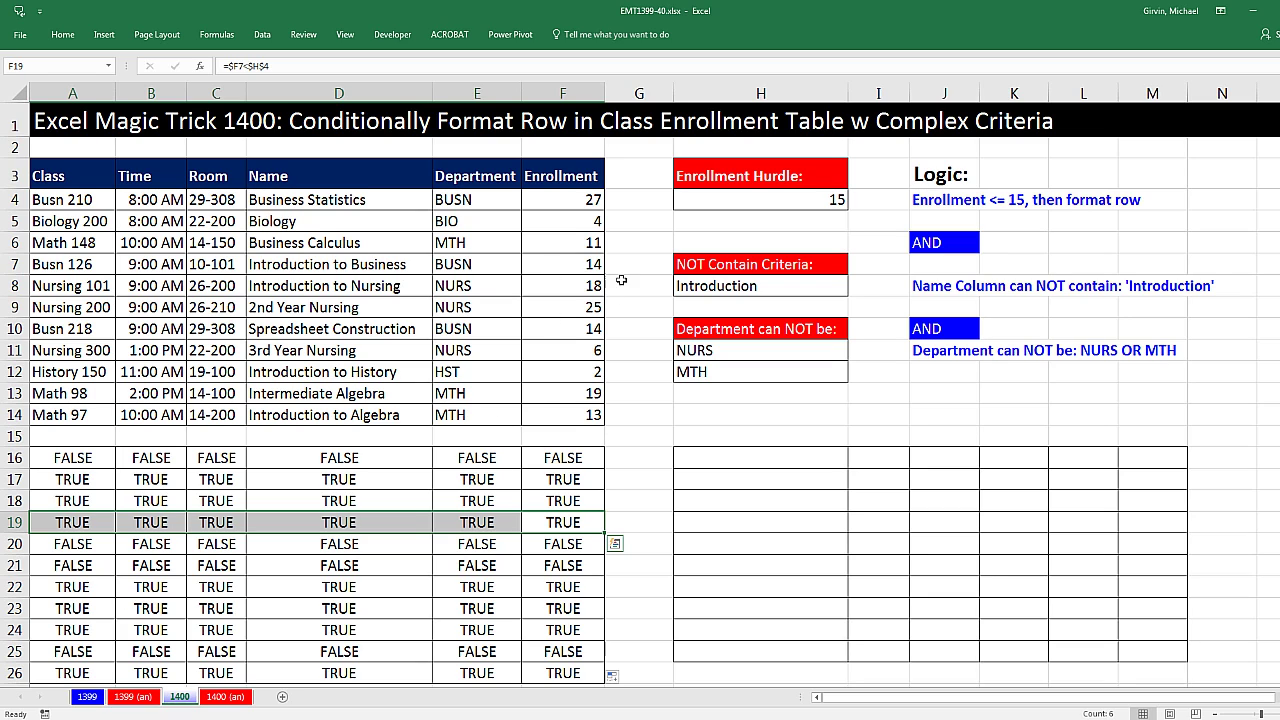
pyautogui.moveTo(632, 265); pyautogui.dragTo(57, 268)
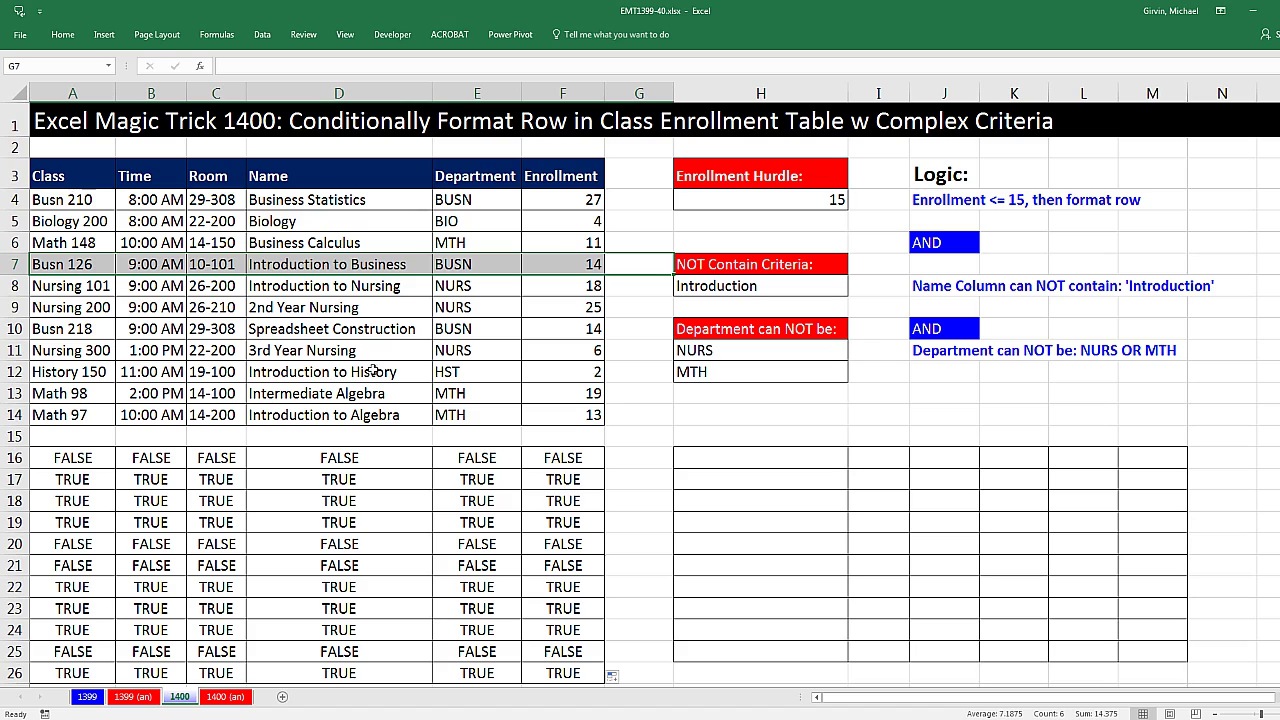
pyautogui.click(383, 264)
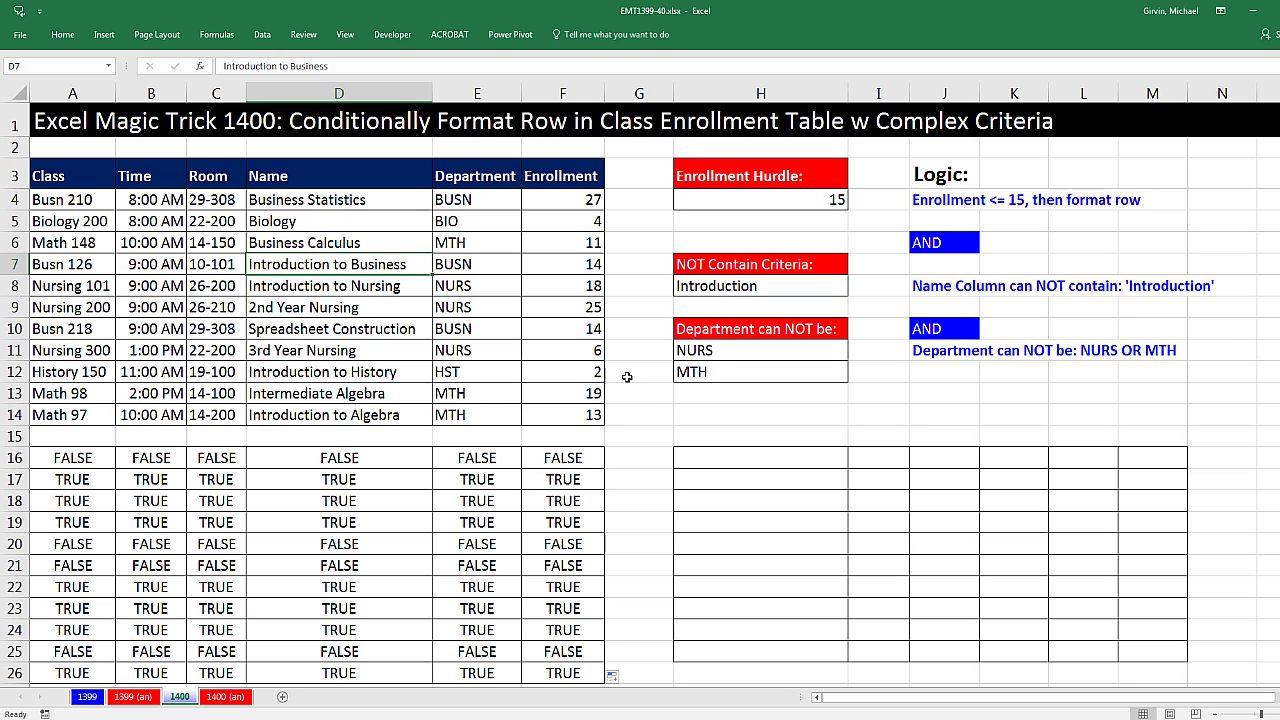
# Enter =SEARCH($H$8,$D4) in H16 and fill it through H16:M25
pyautogui.click(706, 458)
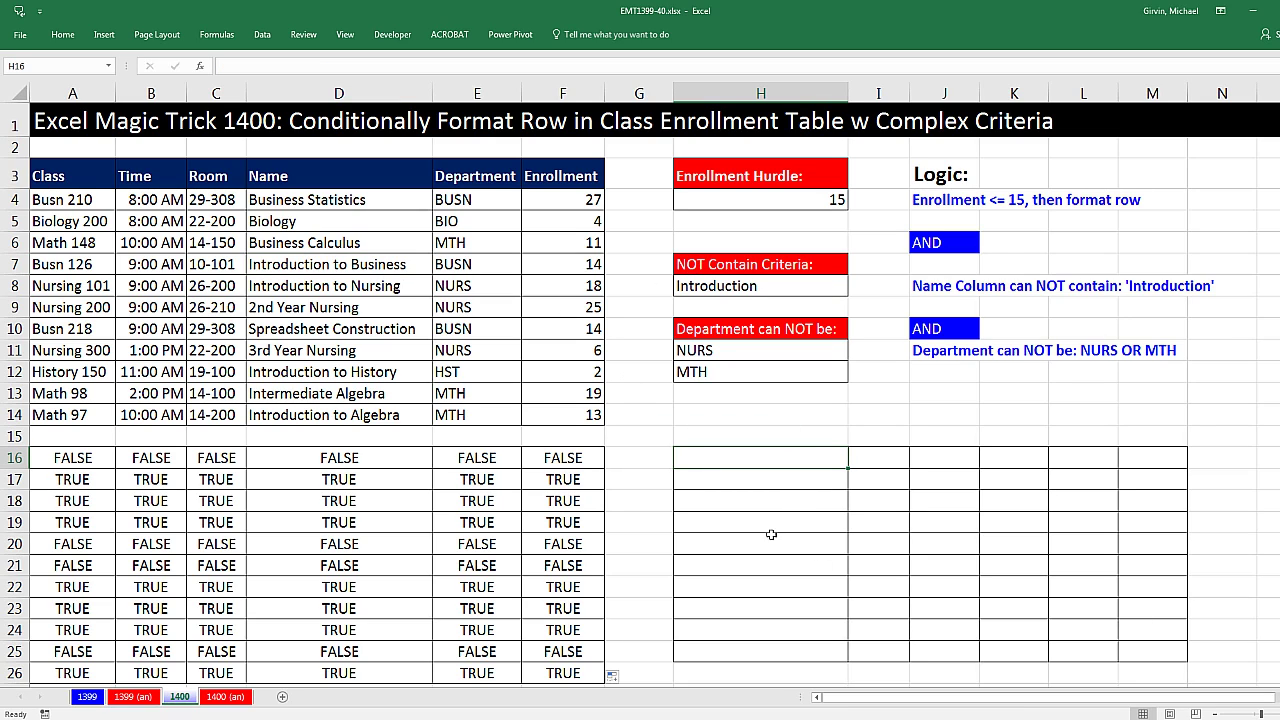
pyautogui.write('=')
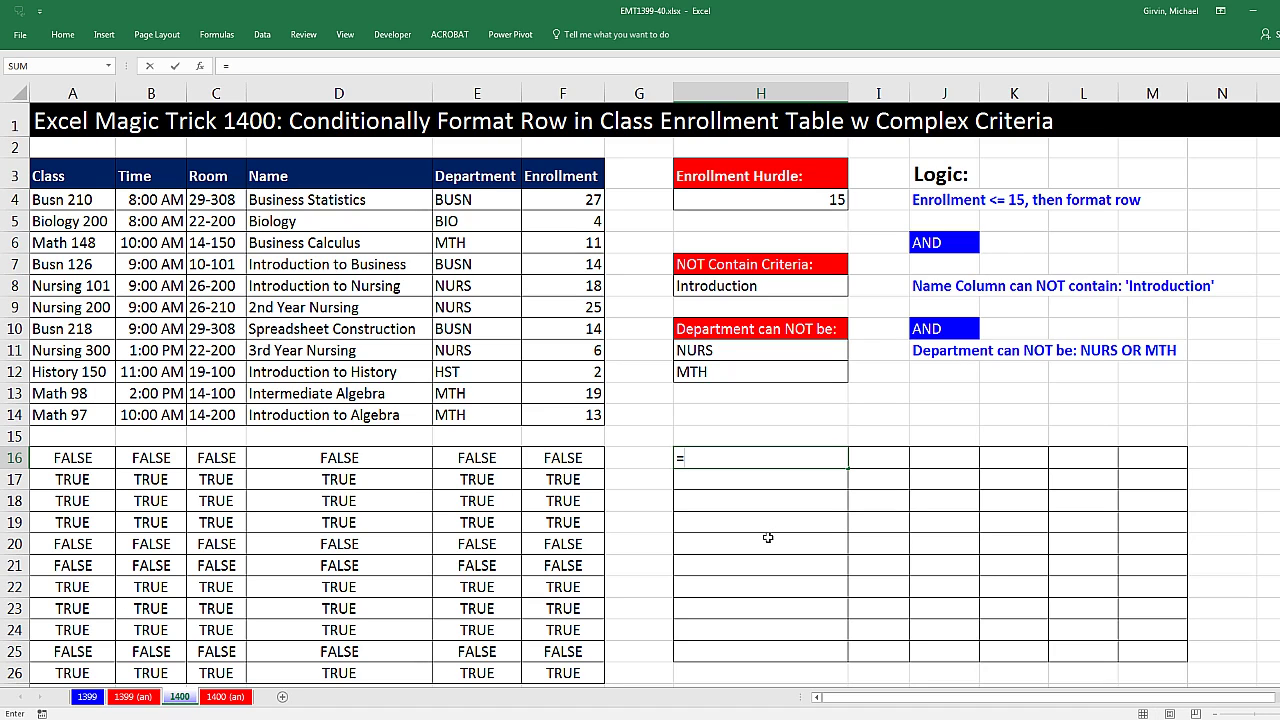
pyautogui.write('se')
pyautogui.press('Tab')
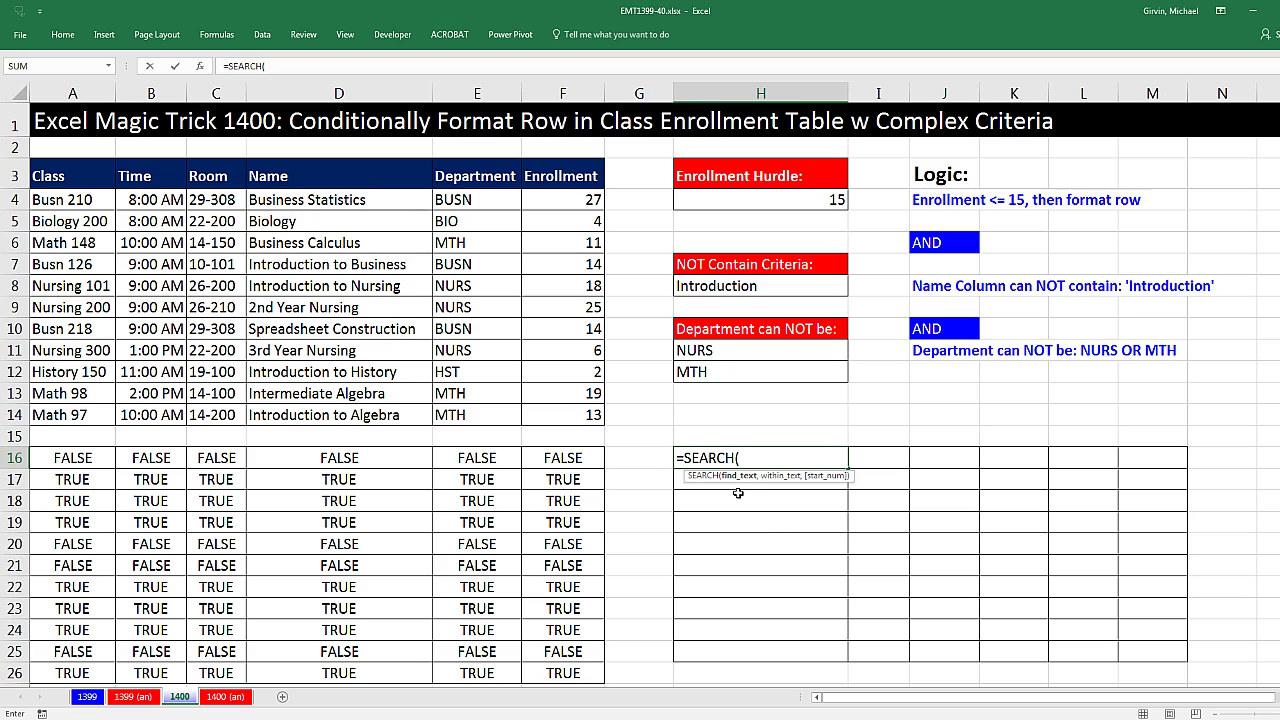
pyautogui.click(708, 282)
pyautogui.press('F4')
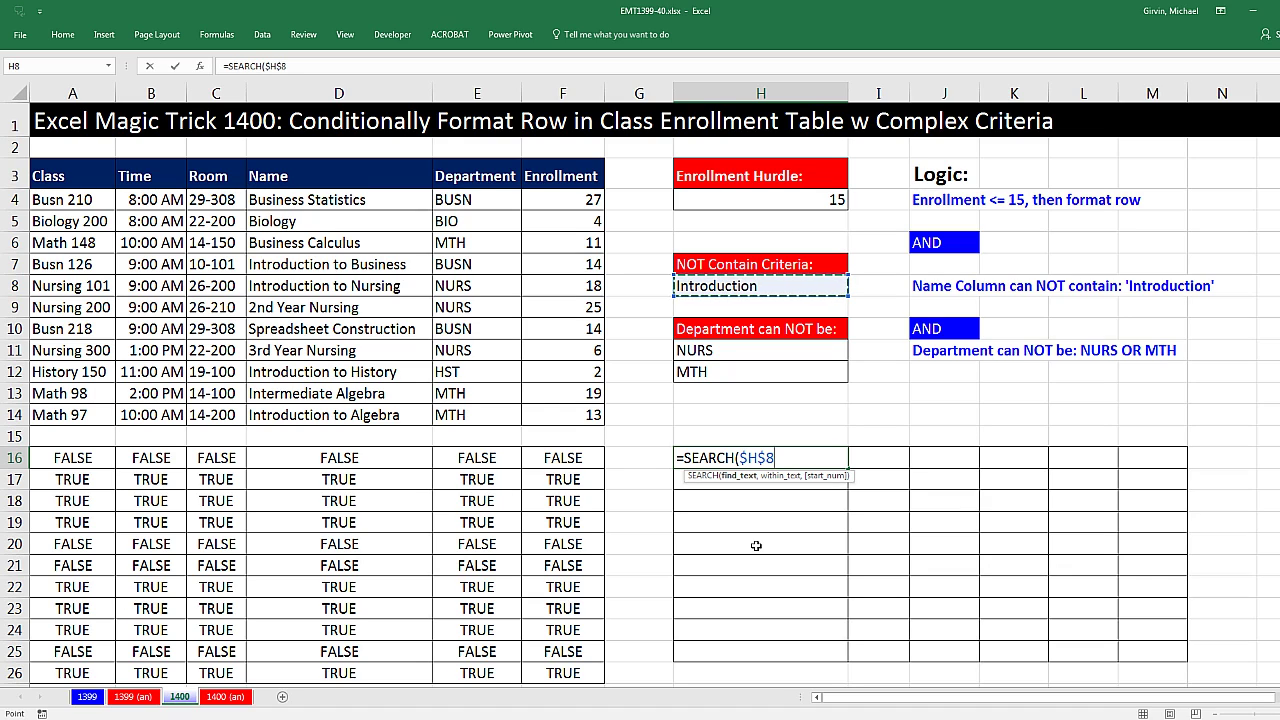
pyautogui.write(',')
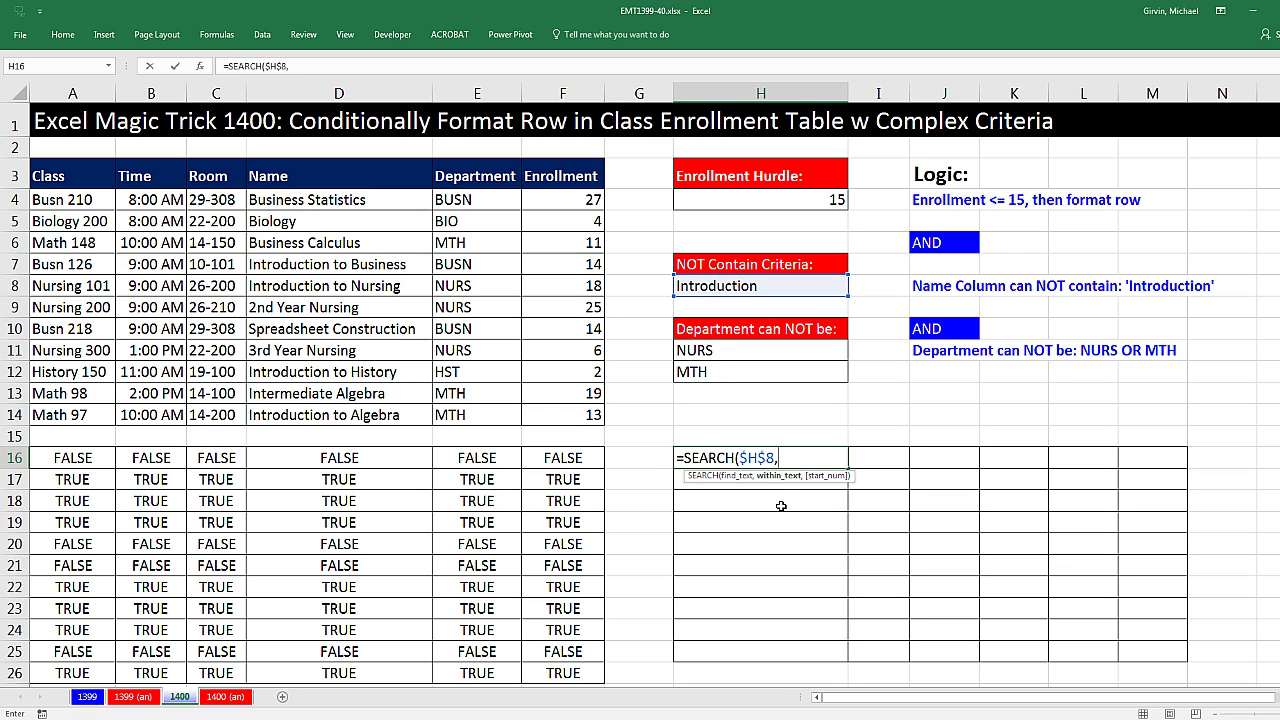
pyautogui.click(298, 200)
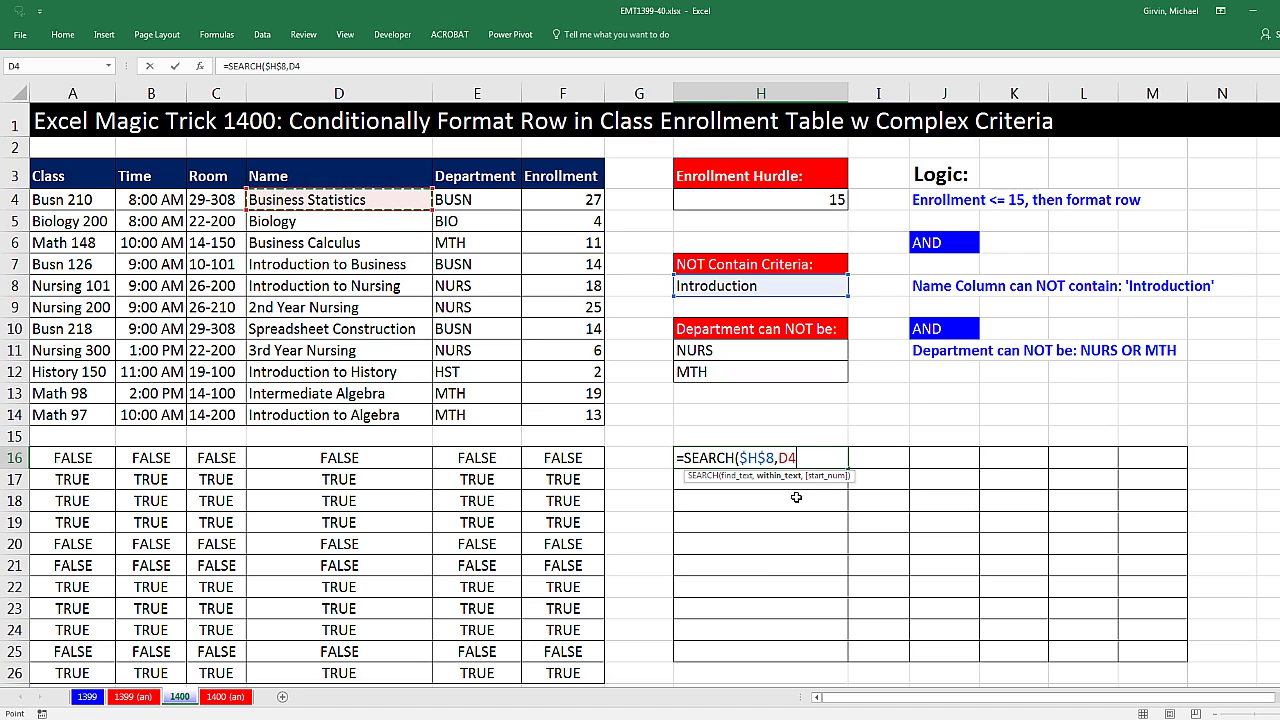
pyautogui.press('F4')
pyautogui.press('F4')
pyautogui.press('F4')
pyautogui.press('F4')
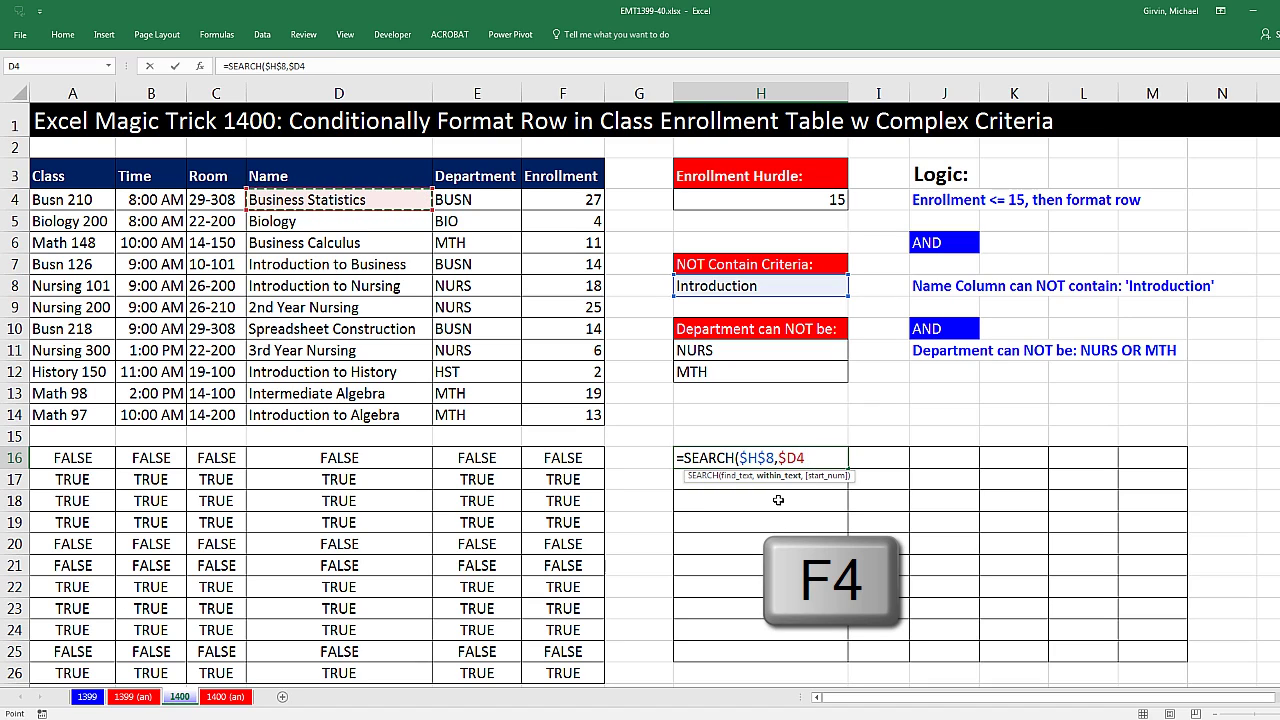
pyautogui.write(')')
pyautogui.hotkey('ctrl', 'Return')
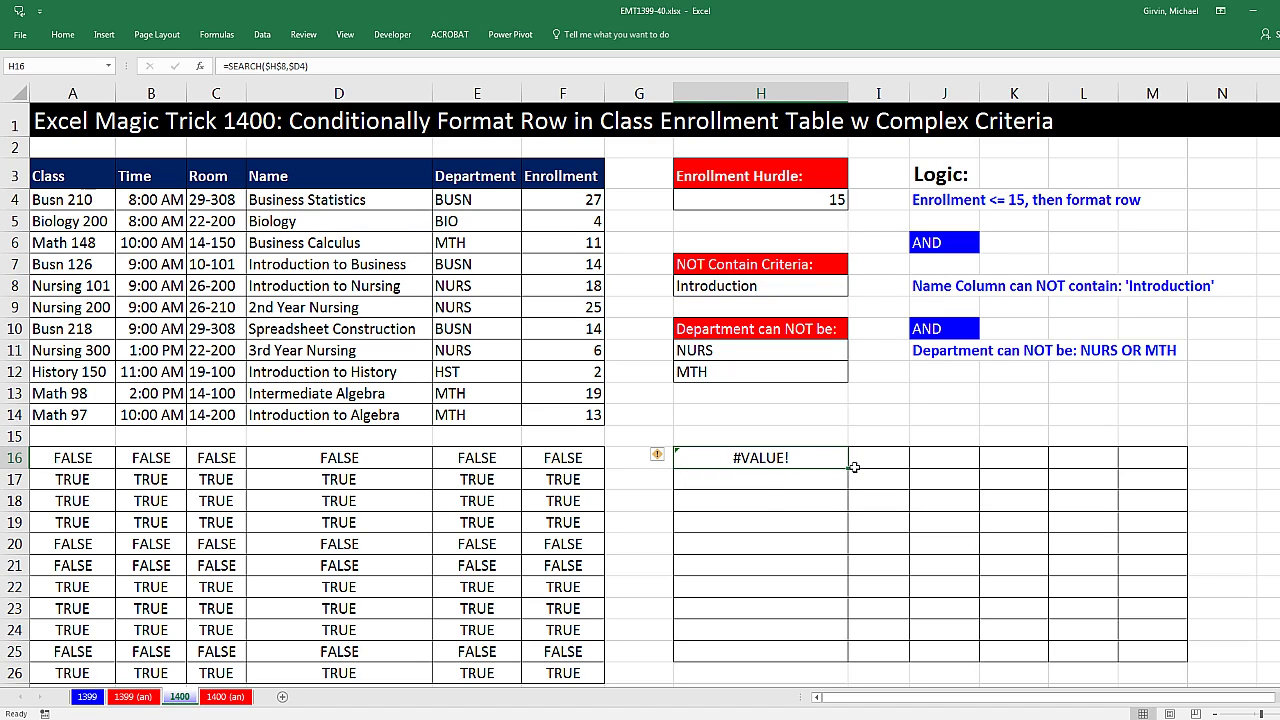
pyautogui.moveTo(848, 468); pyautogui.dragTo(1176, 662)
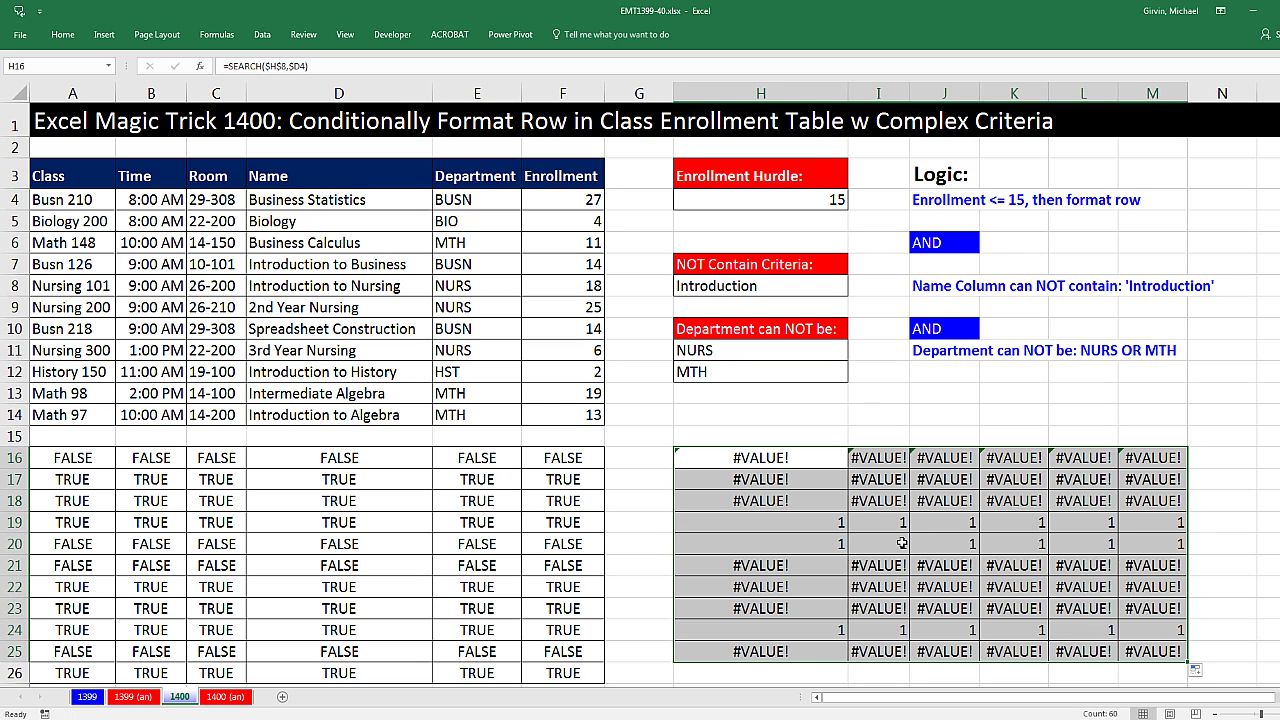
# Inspect the cell references used by the SEARCH formula in H19
pyautogui.click(825, 526)
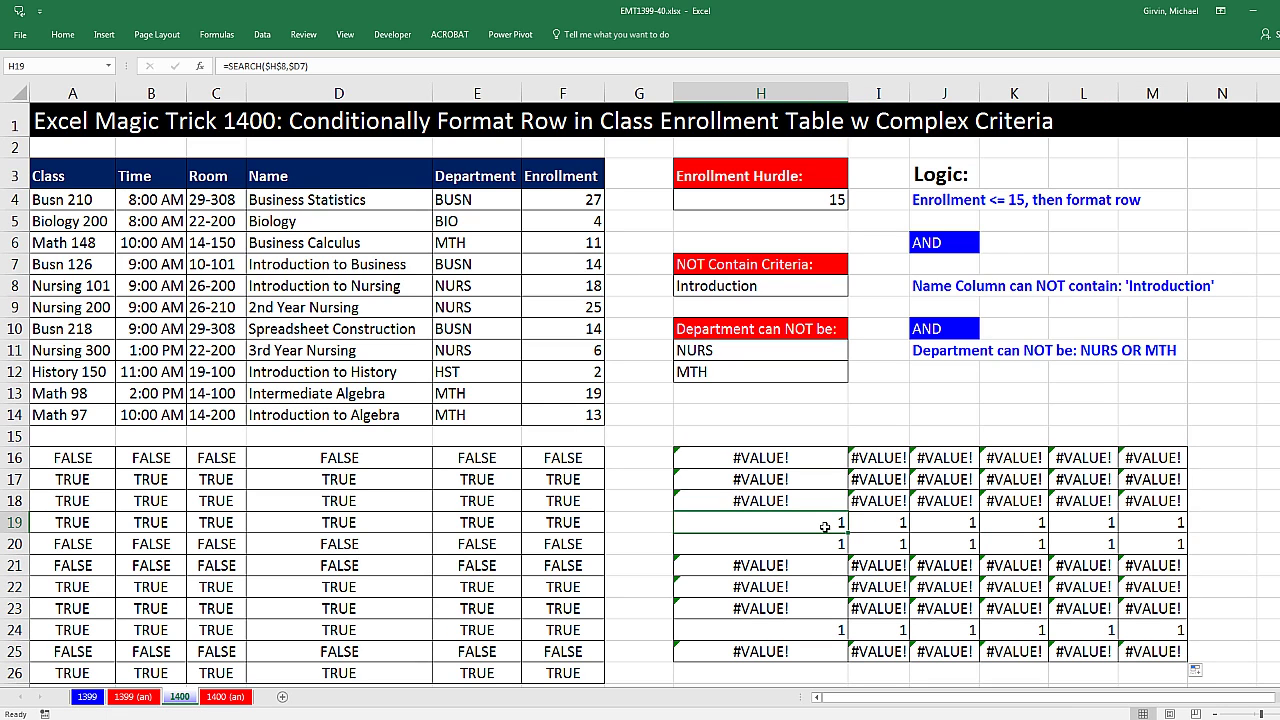
pyautogui.press('F2')
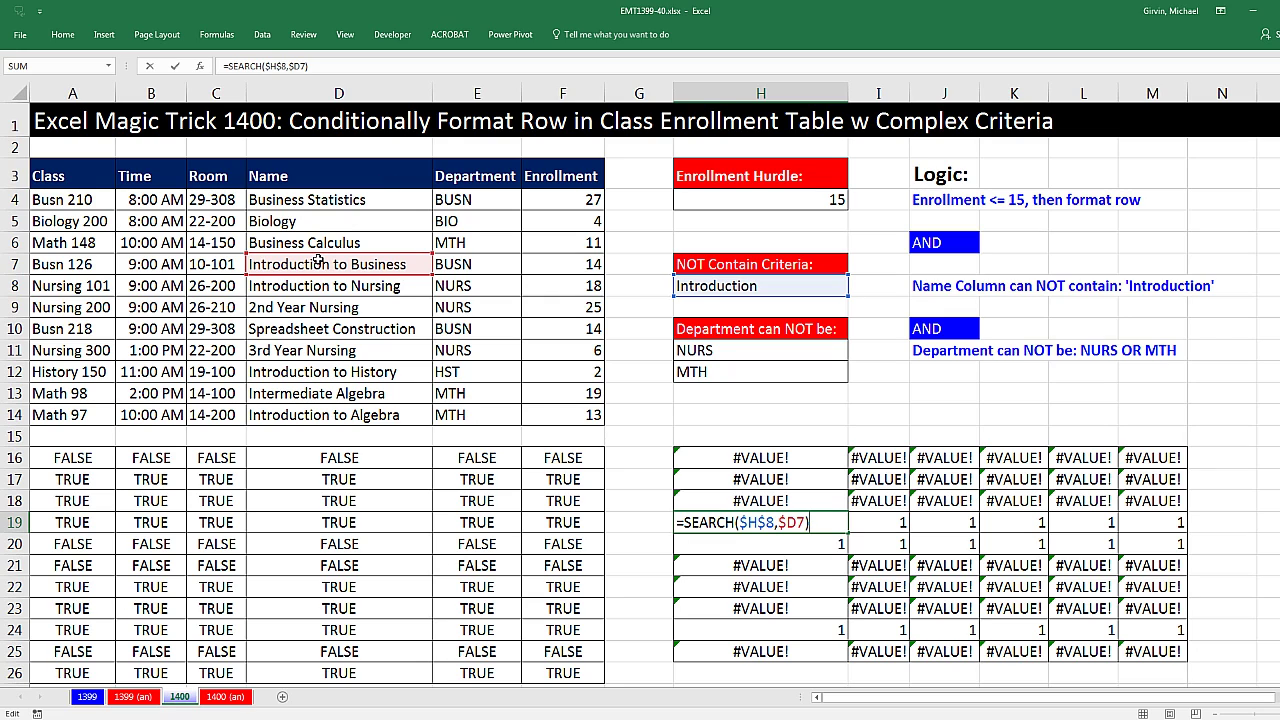
pyautogui.hotkey('ctrl', 'Return')
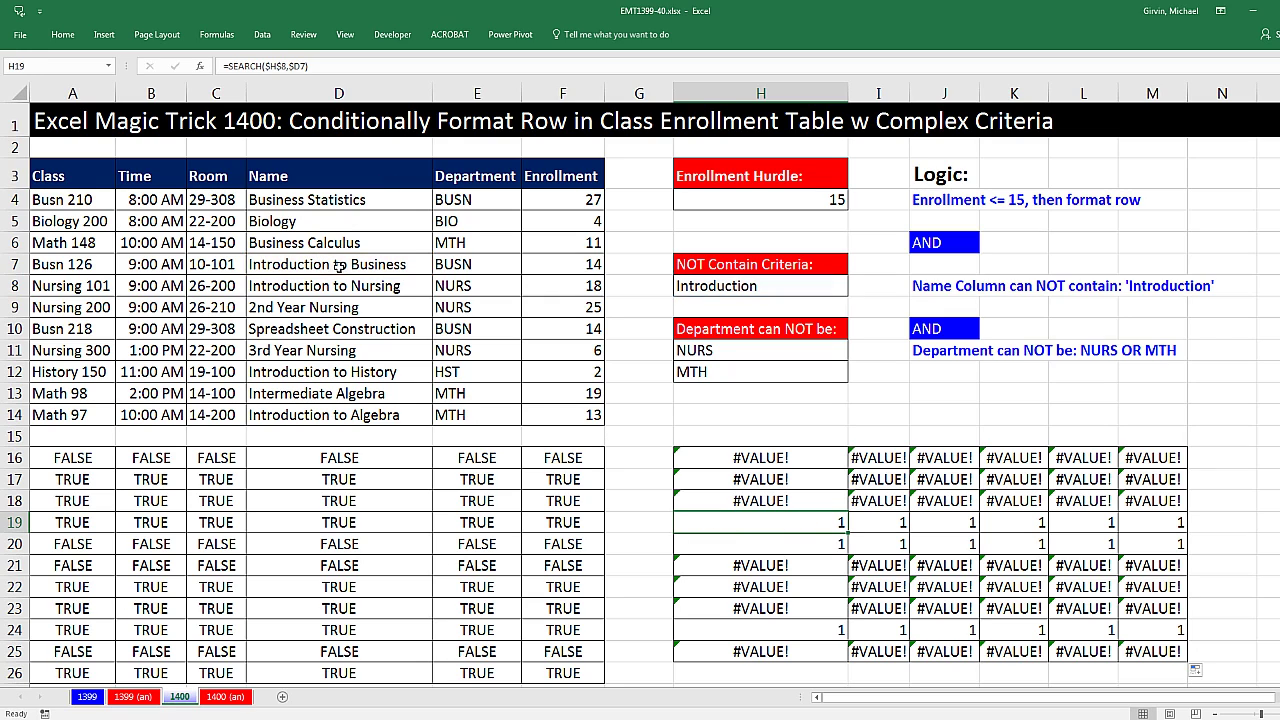
# Try adding "fff " before the class name in D7 to test the SEARCH position, and undo the edit
pyautogui.click(250, 264)
pyautogui.press('F2')
pyautogui.write('fff')
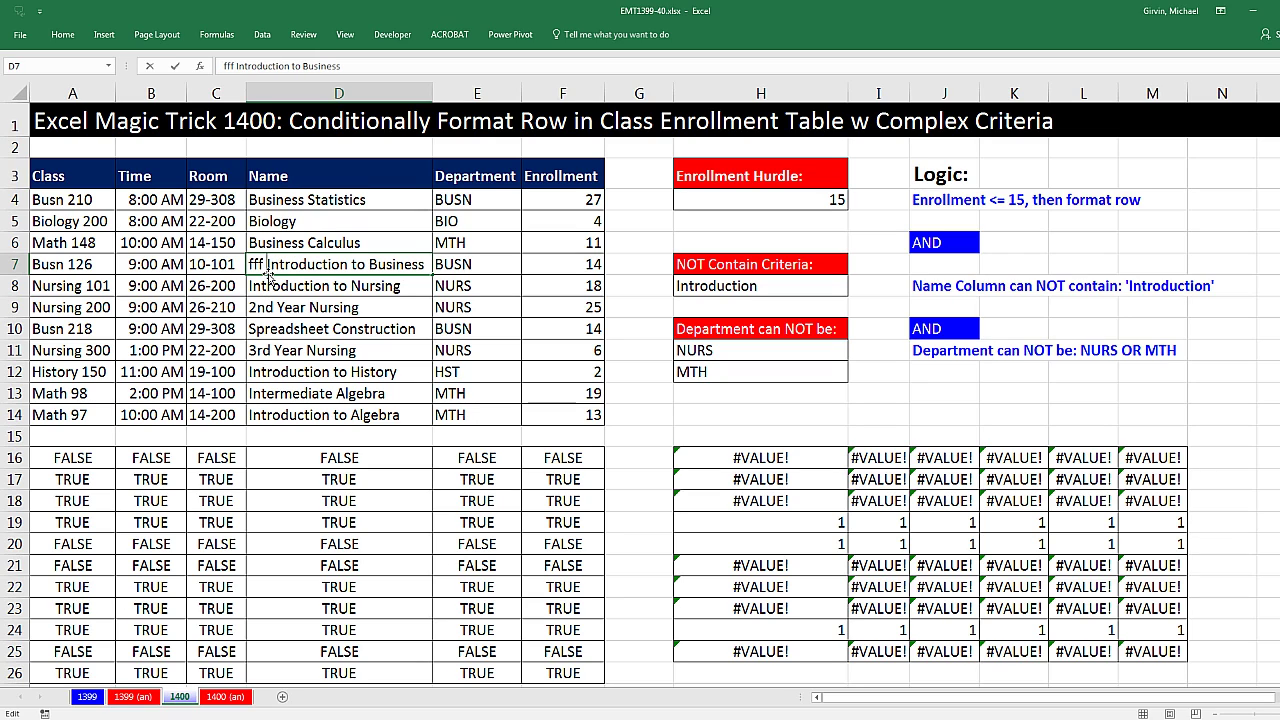
pyautogui.press('Return')
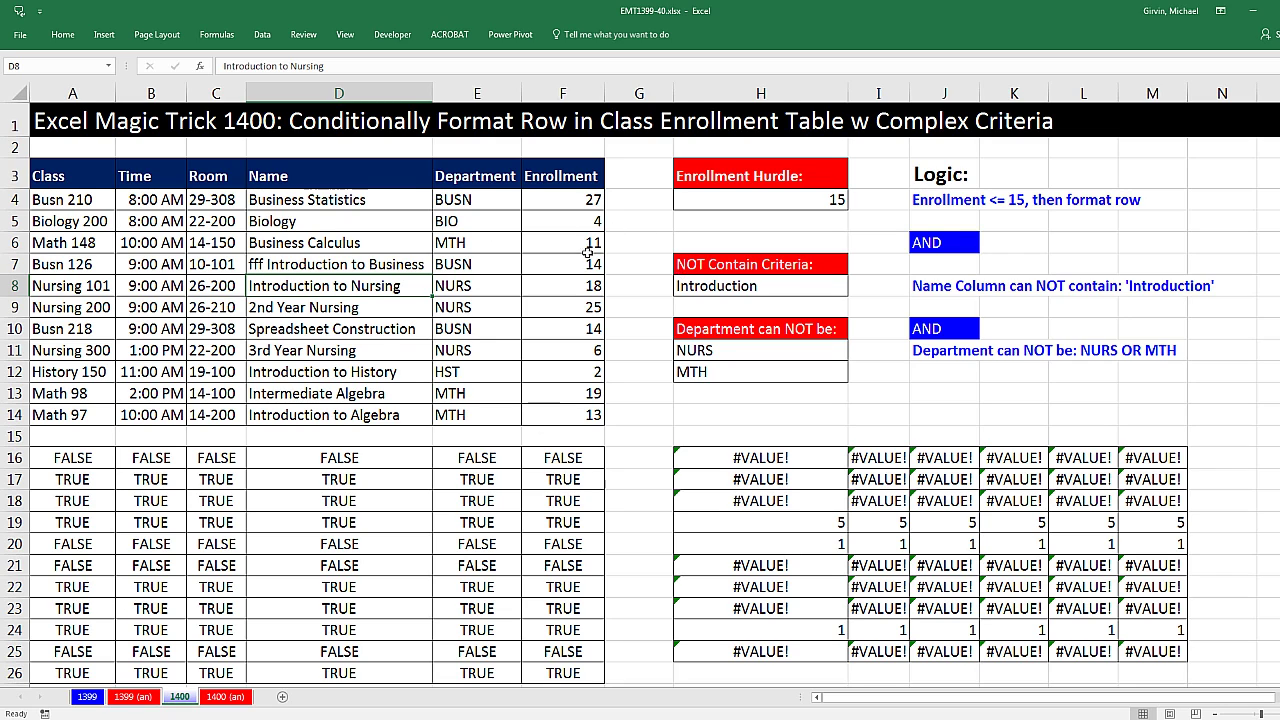
pyautogui.hotkey('ctrl', 'z')
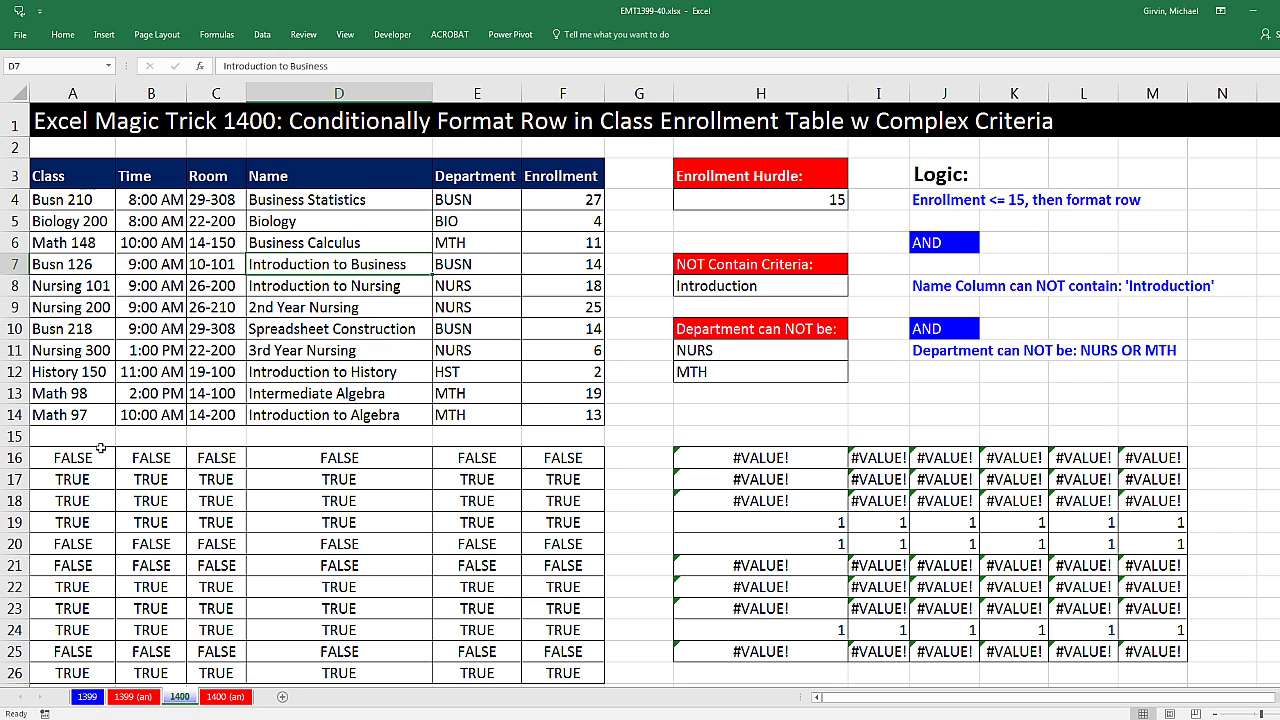
# Wrap the H16 formula as =ISERROR(SEARCH($H$8,$D4)) and fill it through H16:M25
pyautogui.click(717, 462)
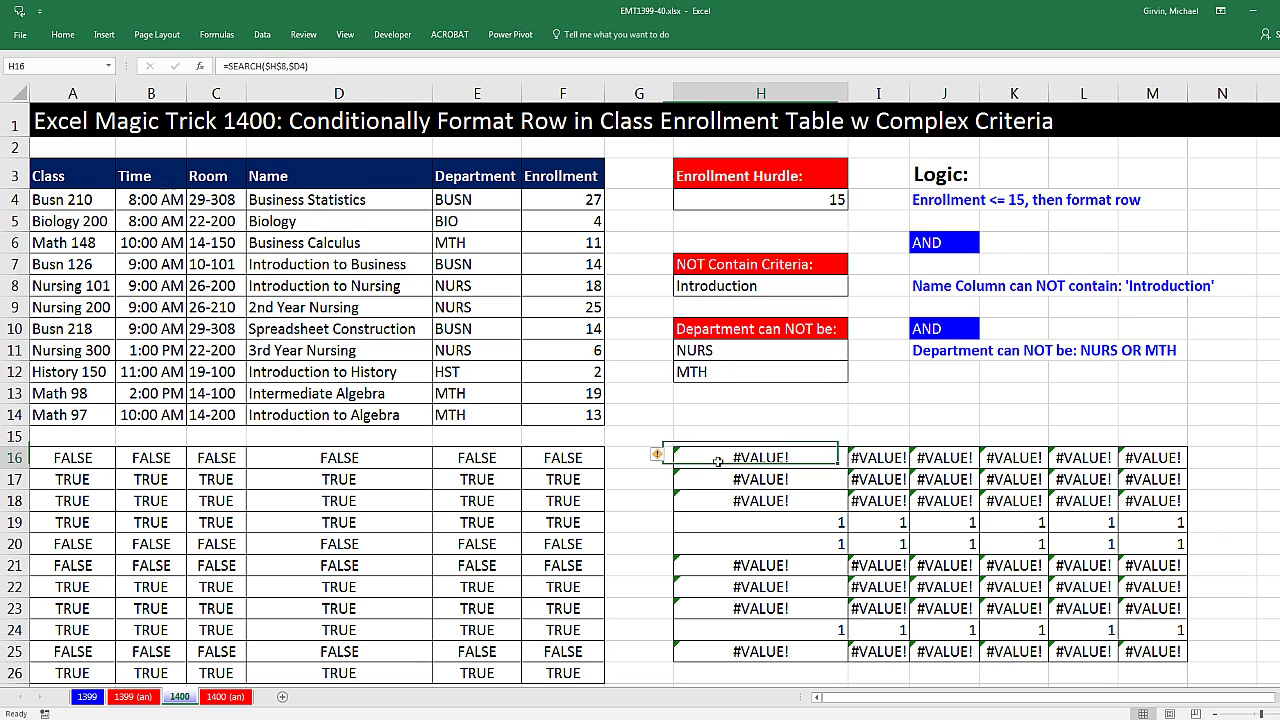
pyautogui.press('F2')
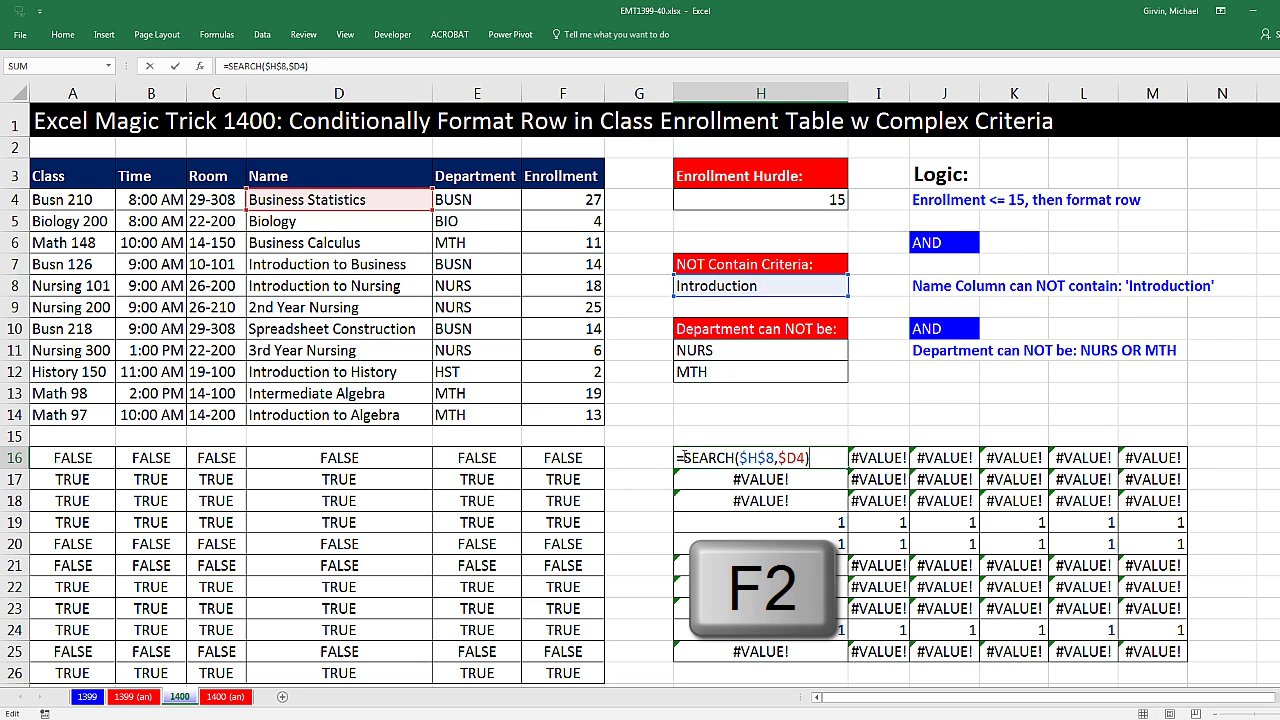
pyautogui.write('iser')
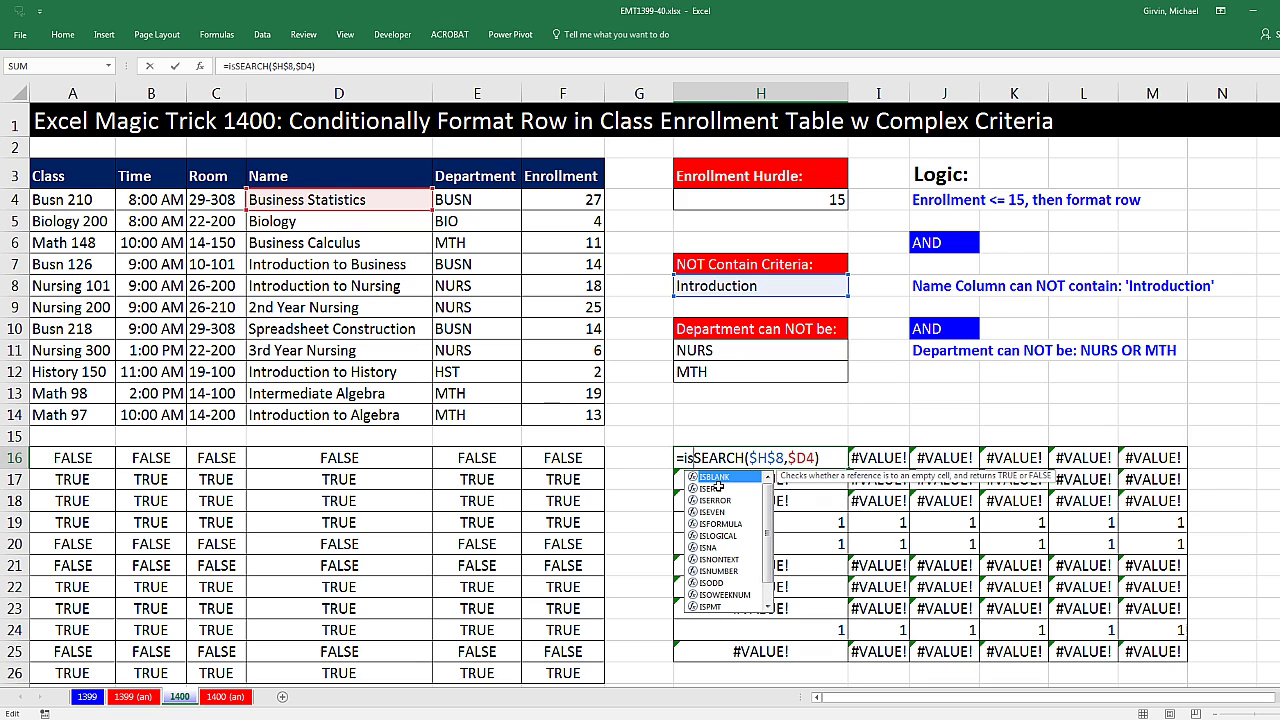
pyautogui.click(719, 490)
pyautogui.press('Tab')
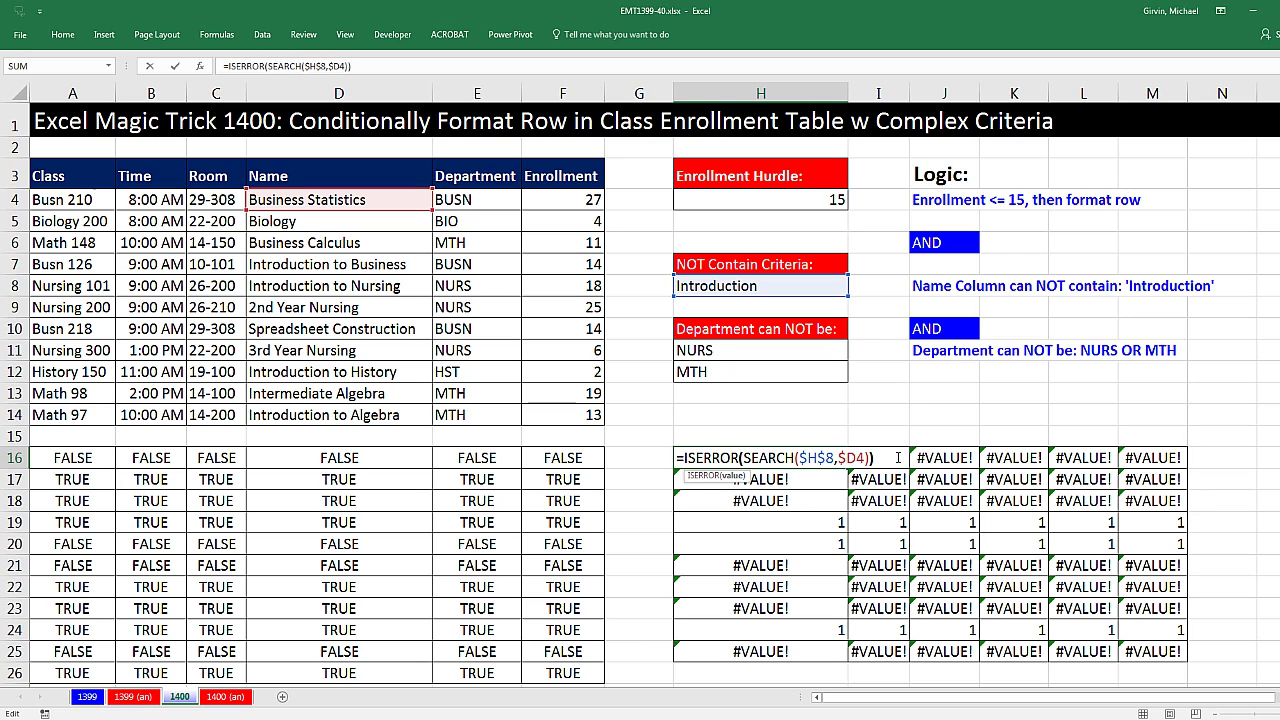
pyautogui.hotkey('ctrl', 'Return')
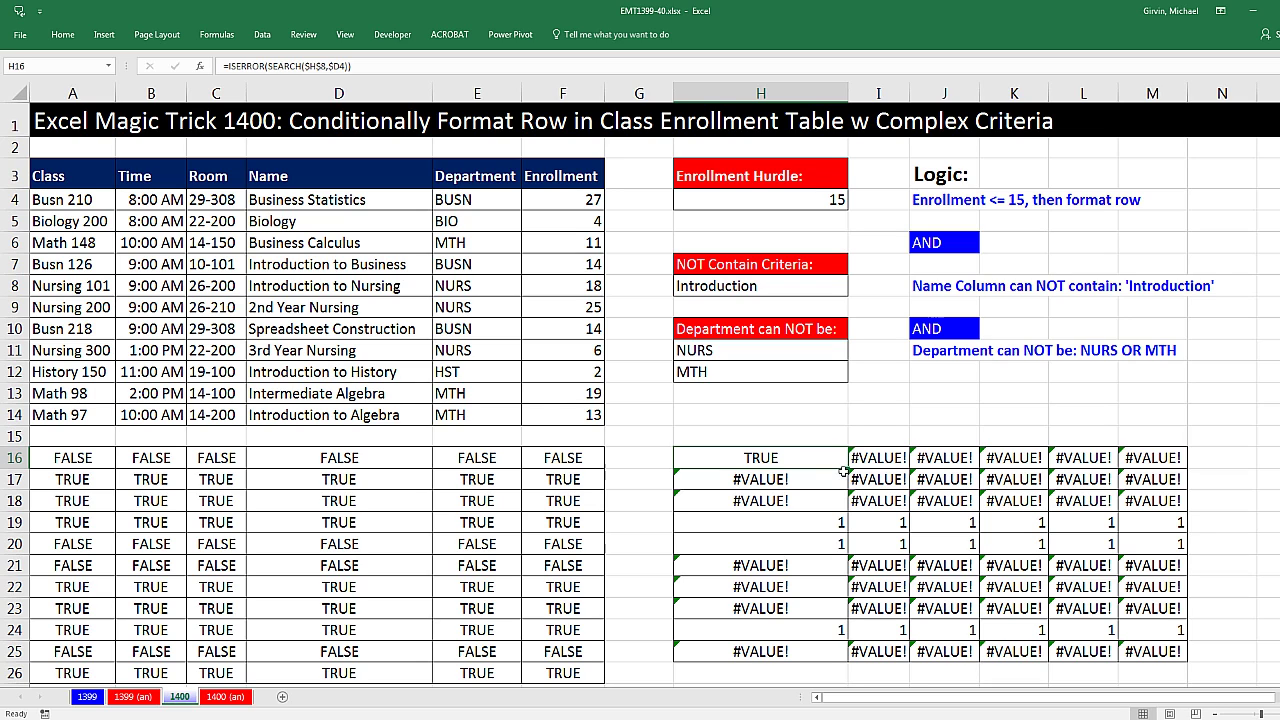
pyautogui.moveTo(848, 467); pyautogui.dragTo(1188, 469)
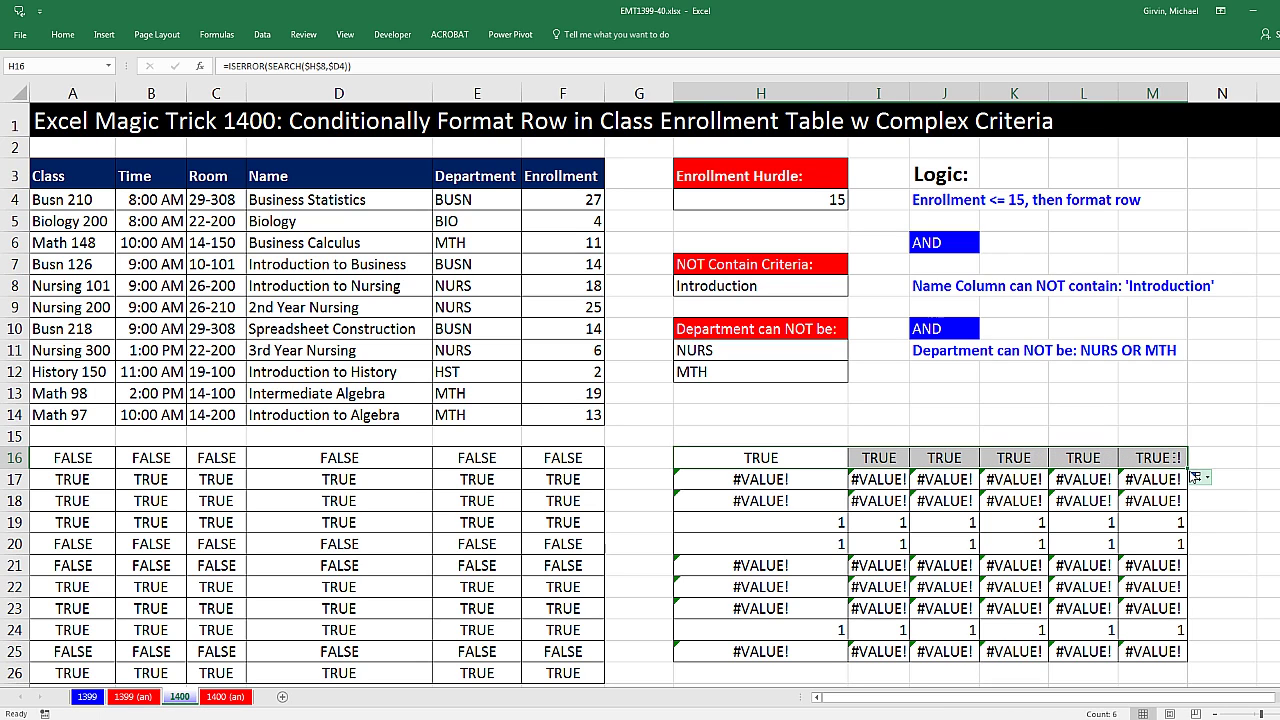
pyautogui.doubleClick(1187, 468)
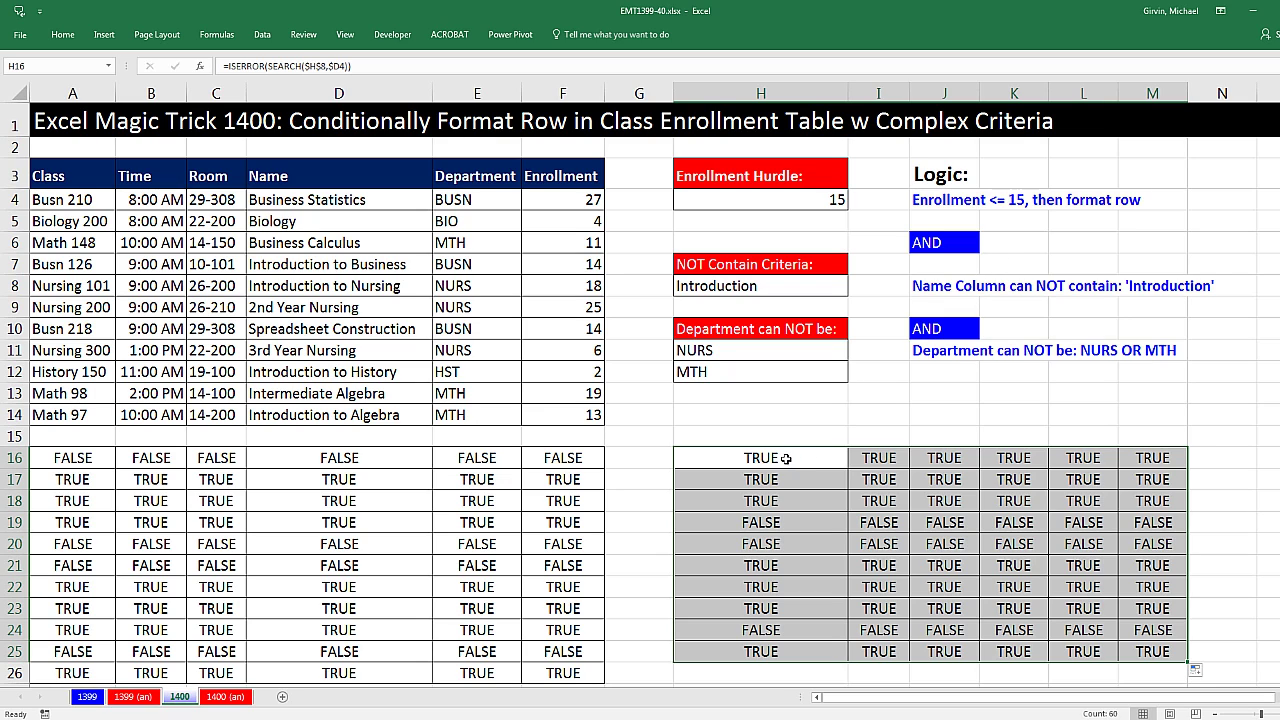
# Copy the formula text ISERROR(SEARCH($H$8,$D4)) from H16 without its equal sign, leaving the cell unedited
pyautogui.click(785, 458)
pyautogui.doubleClick(785, 458)
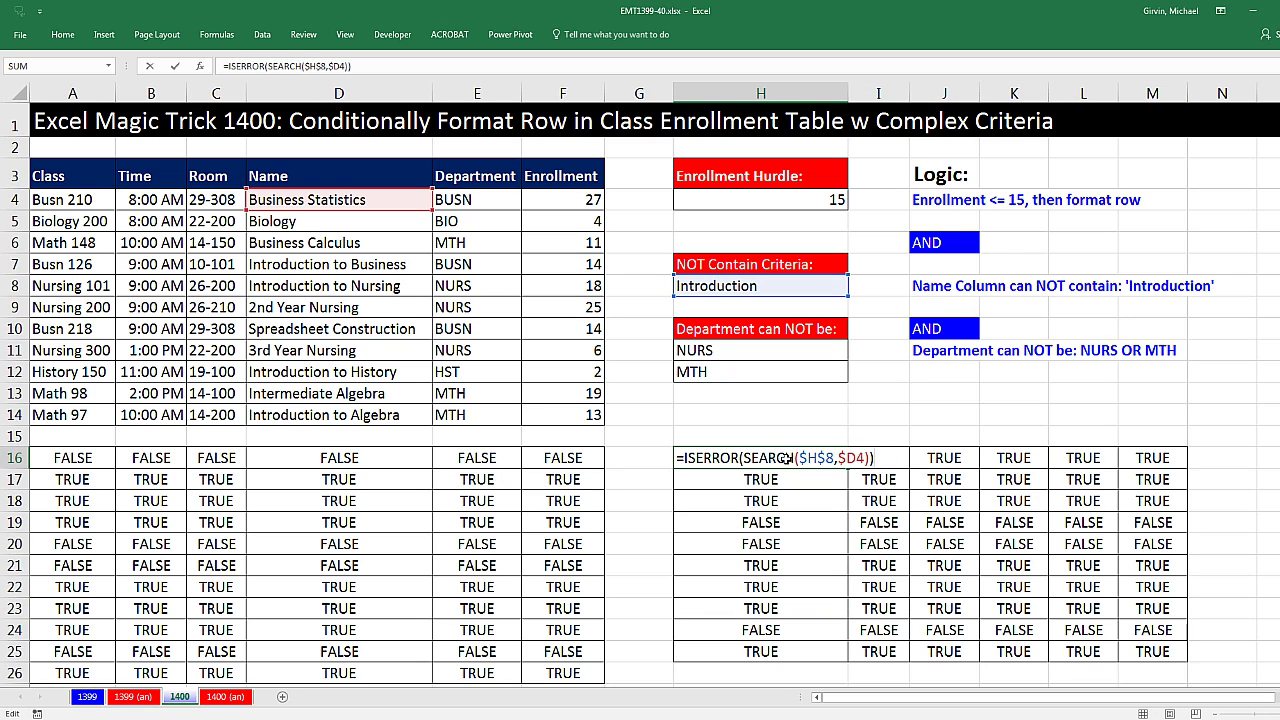
pyautogui.hotkey('shift', 'Home')
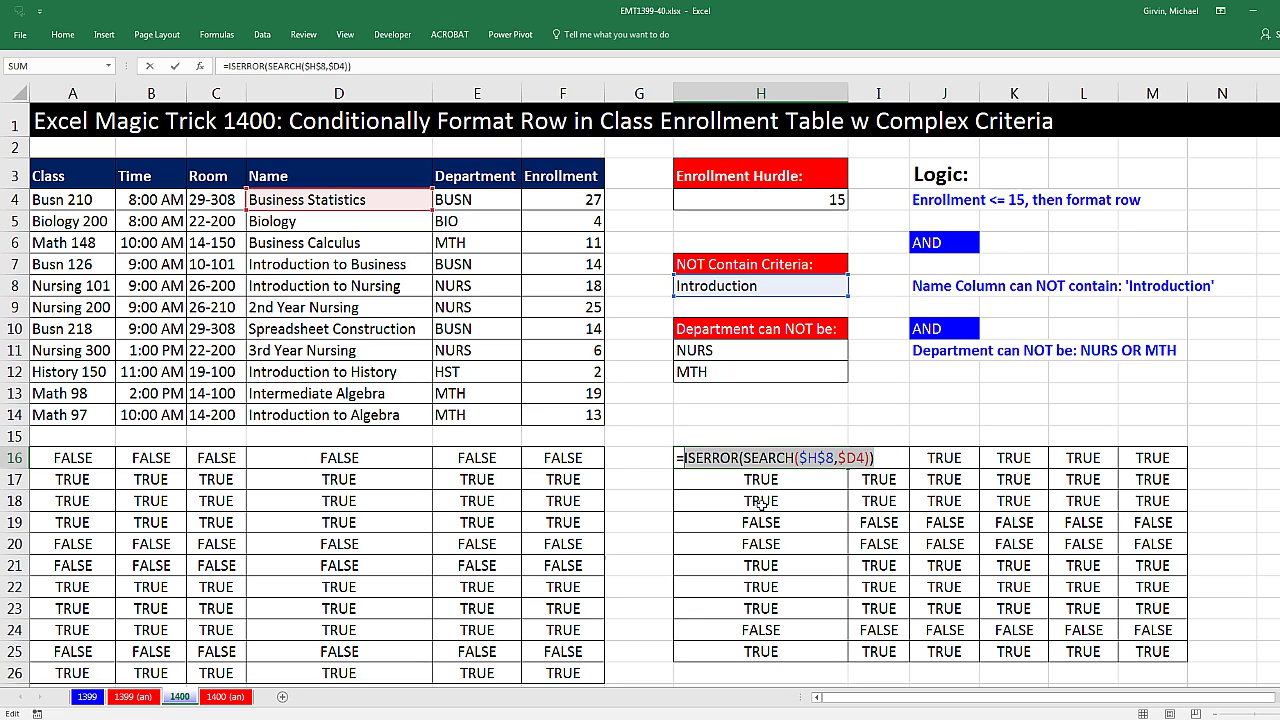
pyautogui.hotkey('ctrl', 'c')
pyautogui.press('Escape')
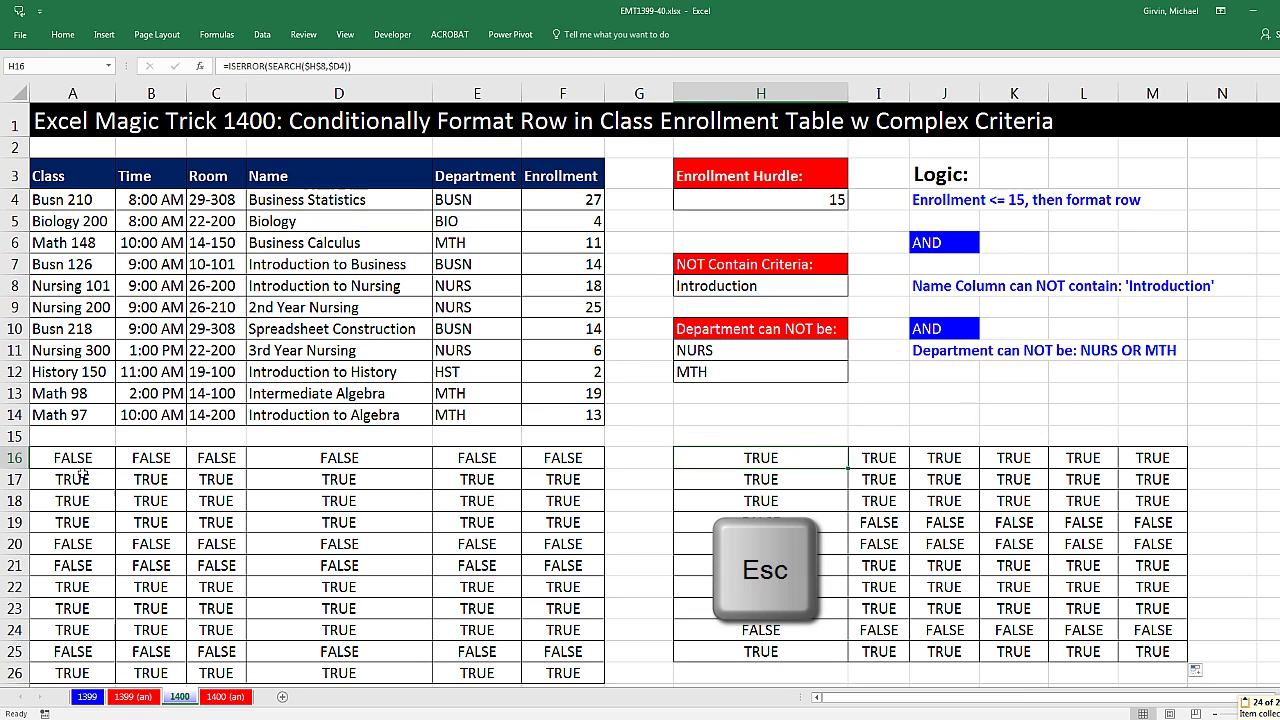
# Extend A16 to =AND($F4<$H$4,ISERROR(SEARCH($H$8,$D4))) using the copied test and fill it through A16:F26
pyautogui.click(66, 456)
pyautogui.press('F2')
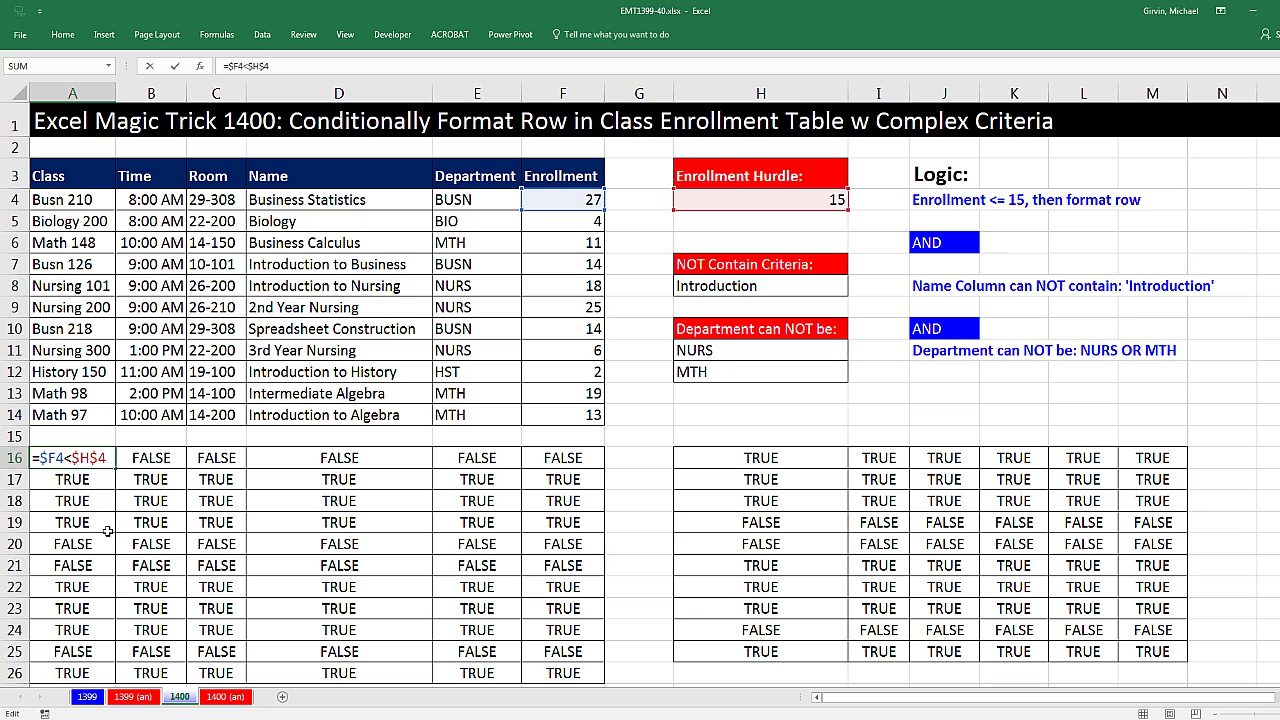
pyautogui.write('and')
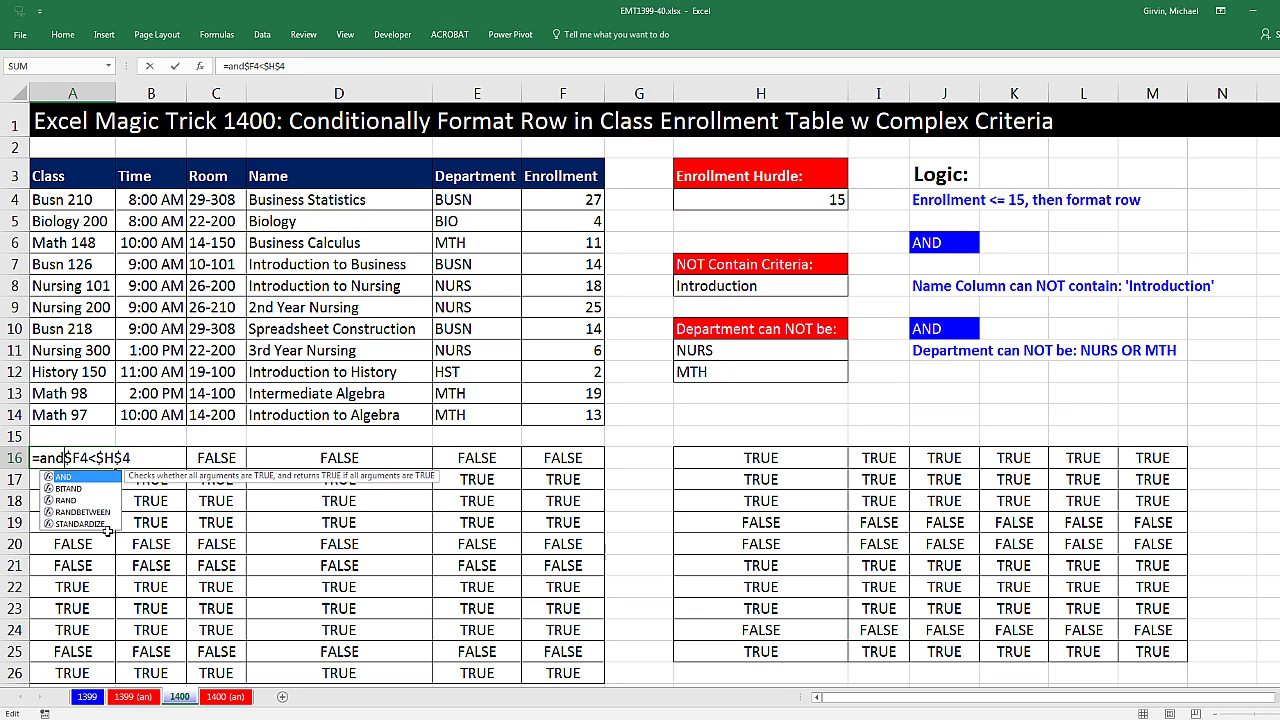
pyautogui.press('Tab')
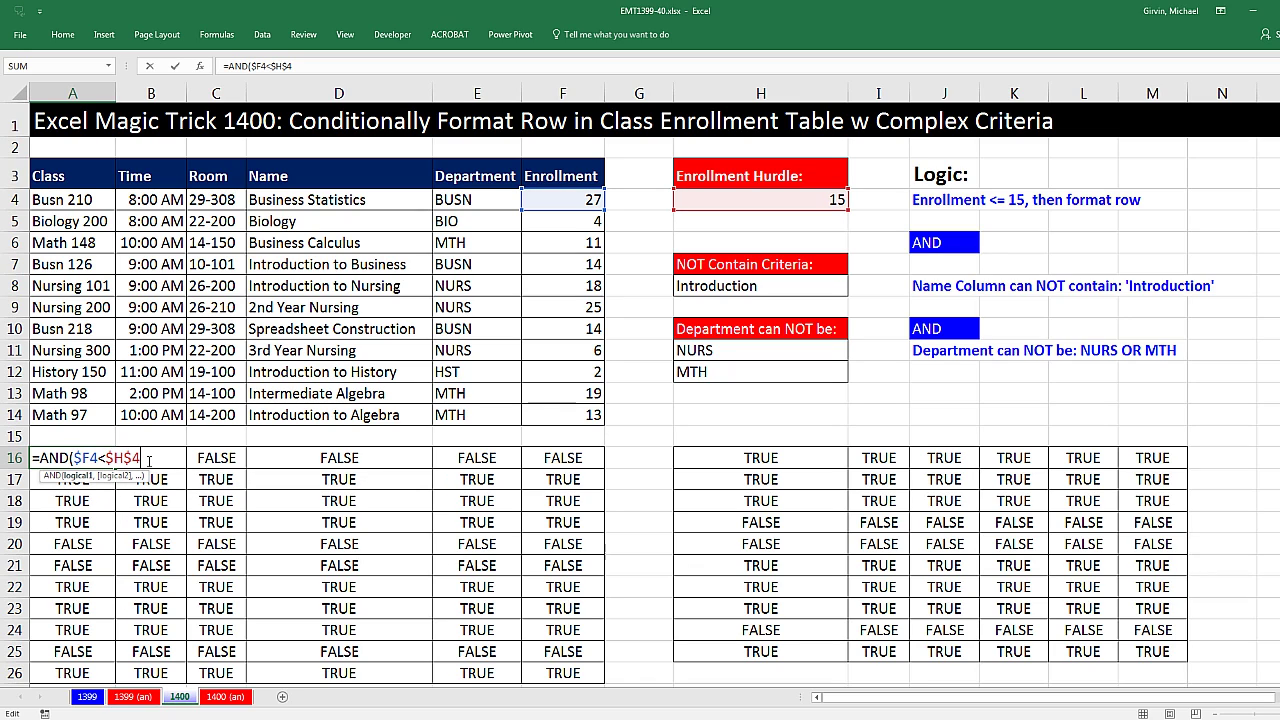
pyautogui.write(',')
pyautogui.hotkey('ctrl', 'v')
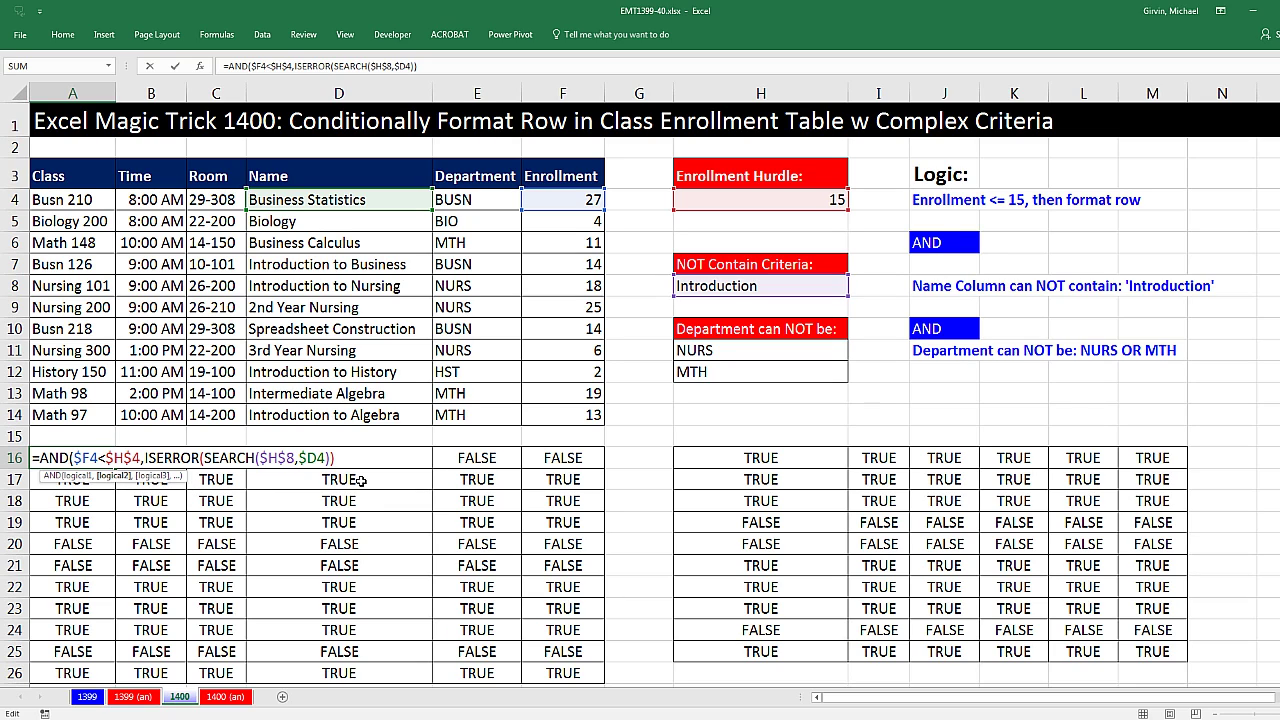
pyautogui.write(')')
pyautogui.hotkey('ctrl', 'Return')
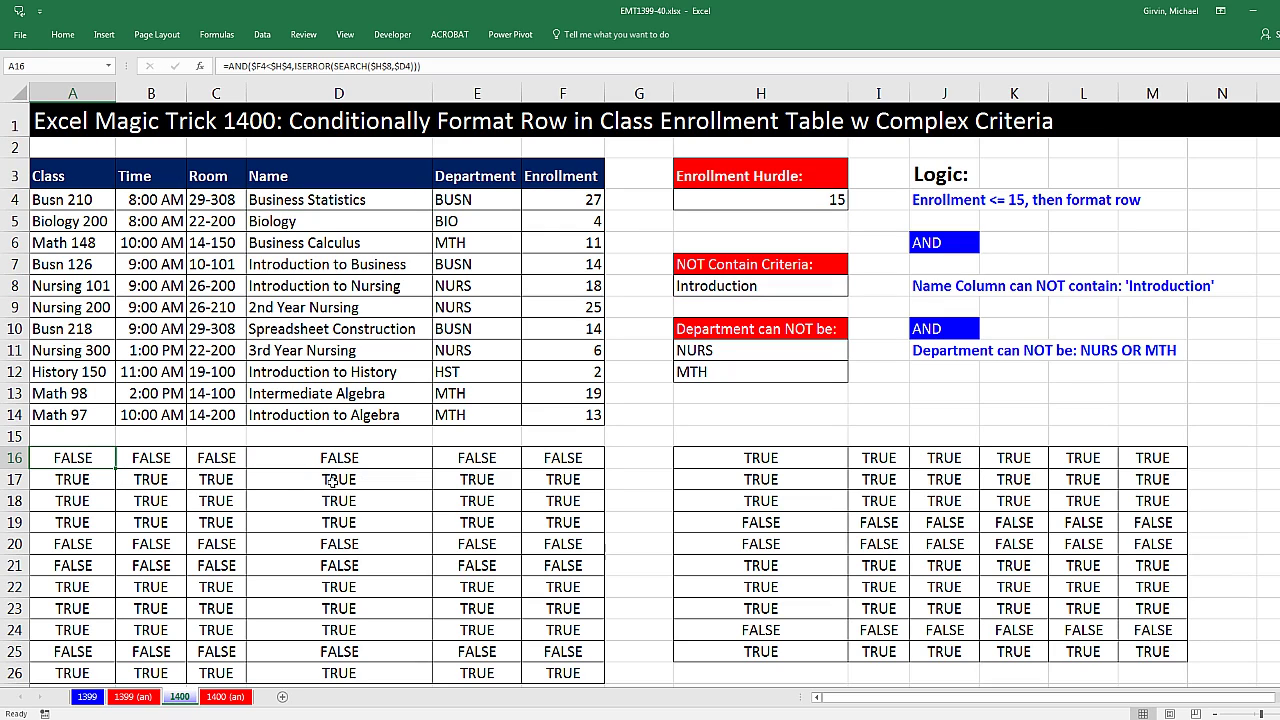
pyautogui.moveTo(117, 467); pyautogui.dragTo(590, 481)
pyautogui.doubleClick(604, 469)
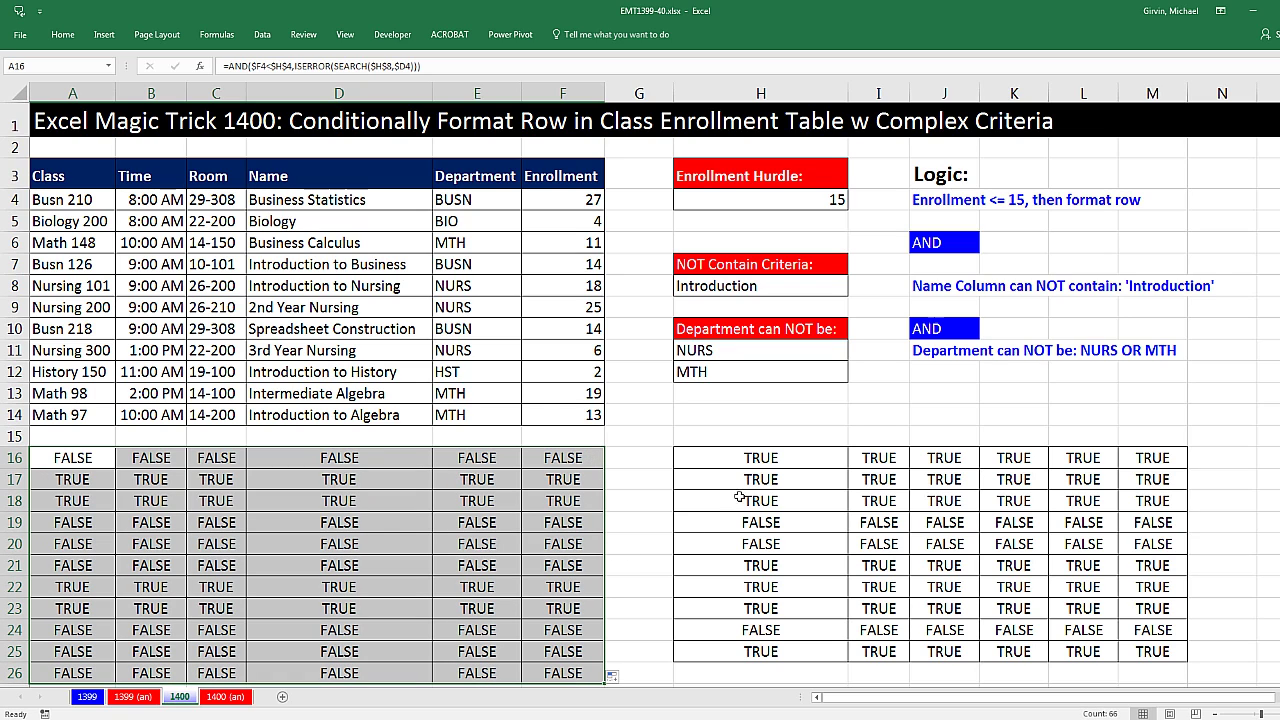
# Clear the ISERROR test results from the helper grid H16:M25 and select H16
pyautogui.moveTo(763, 462); pyautogui.dragTo(1174, 670)
pyautogui.press('Delete')
pyautogui.click(761, 462)
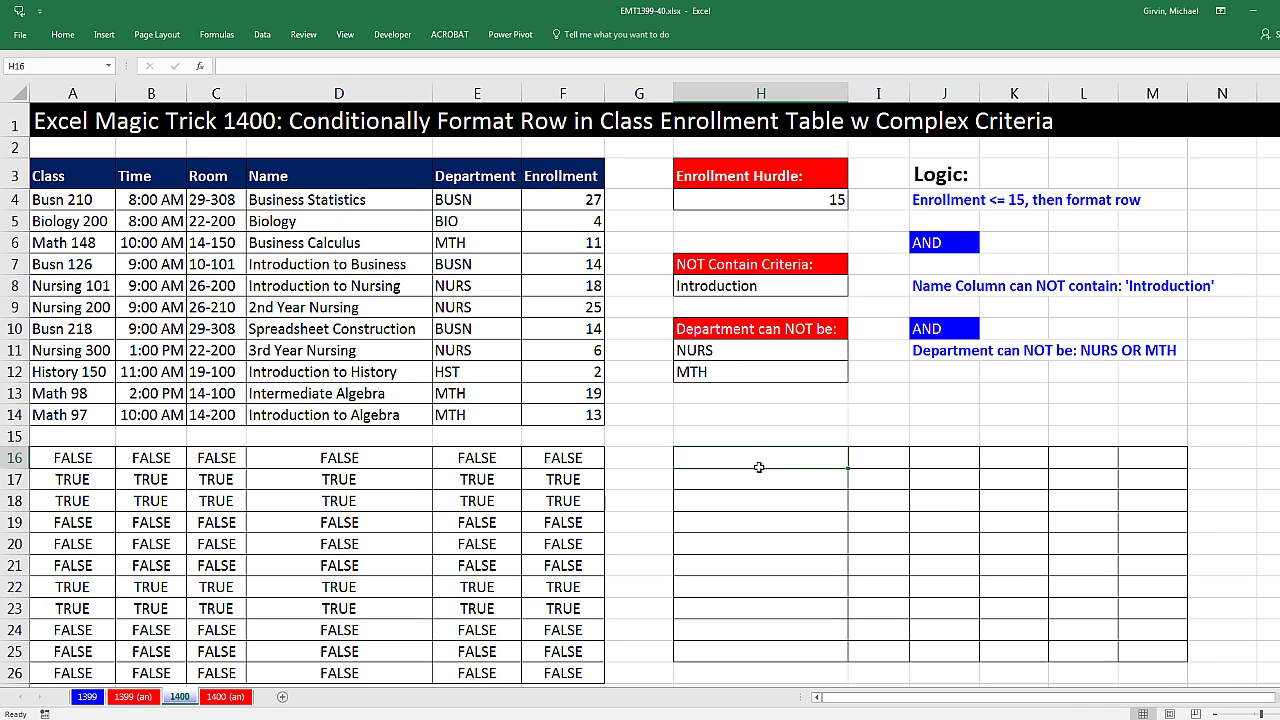
# Compare the department entries in E4, E5, E6 and E10 with the excluded departments in H11:H12
pyautogui.click(468, 204)
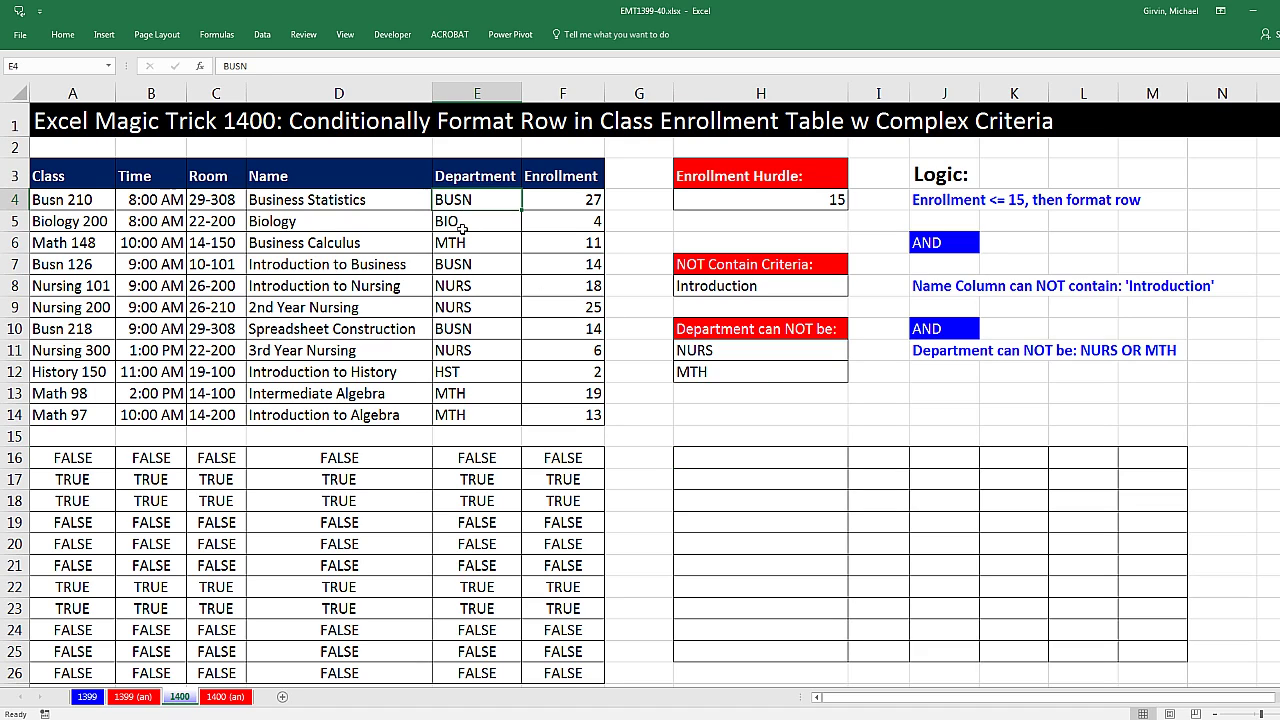
pyautogui.click(477, 224)
pyautogui.click(480, 245)
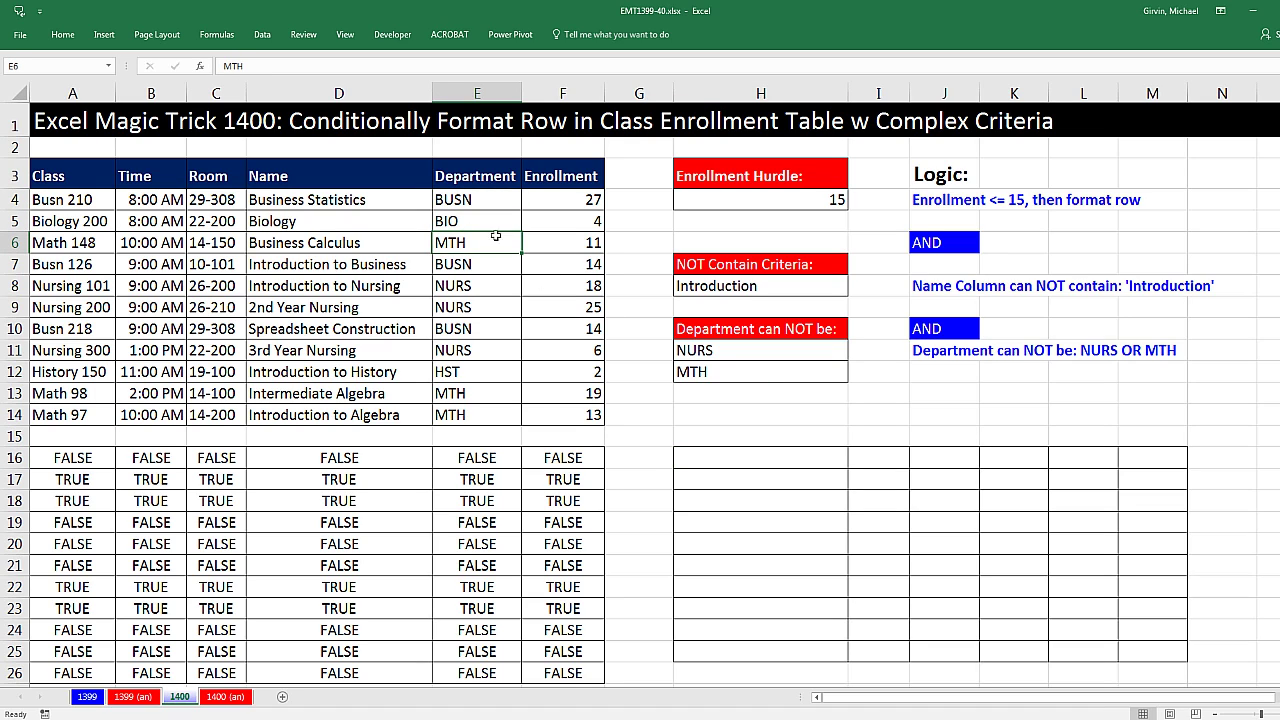
pyautogui.click(482, 328)
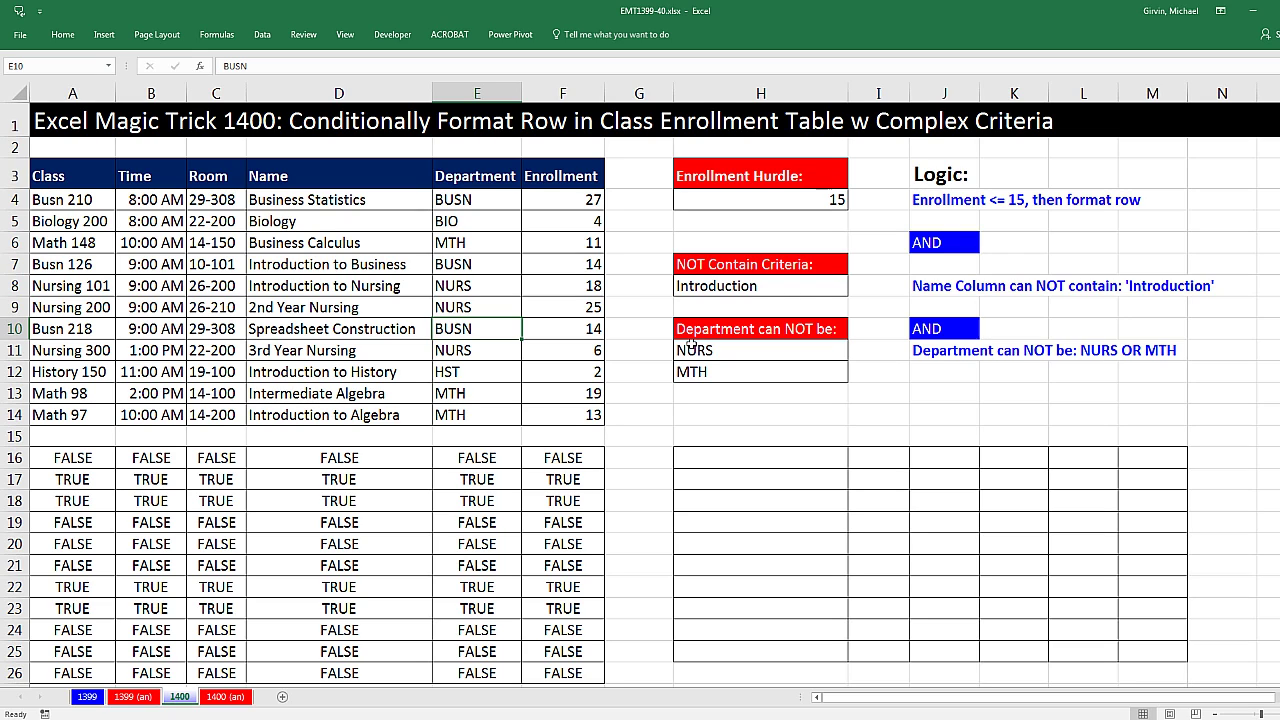
# Recheck the excluded departments against E10, and start a MATCH formula in H16 with $E4 as the lookup value
pyautogui.moveTo(706, 357); pyautogui.dragTo(720, 418)
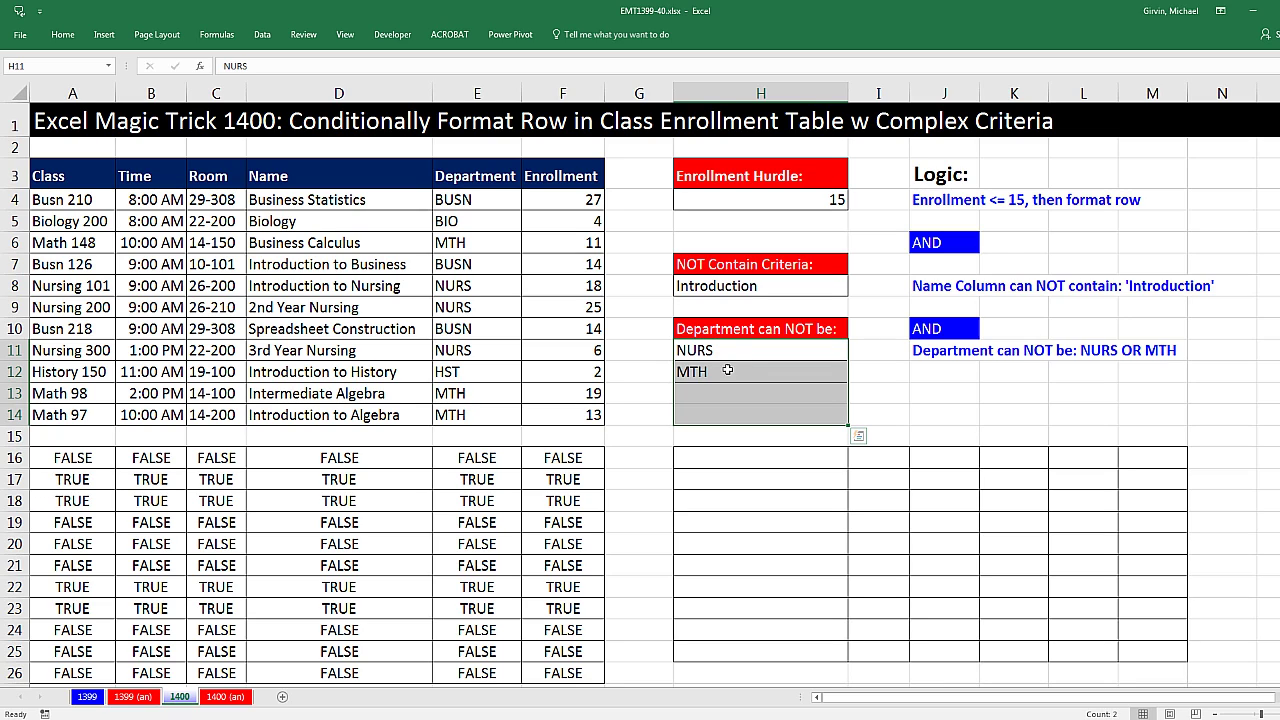
pyautogui.click(481, 330)
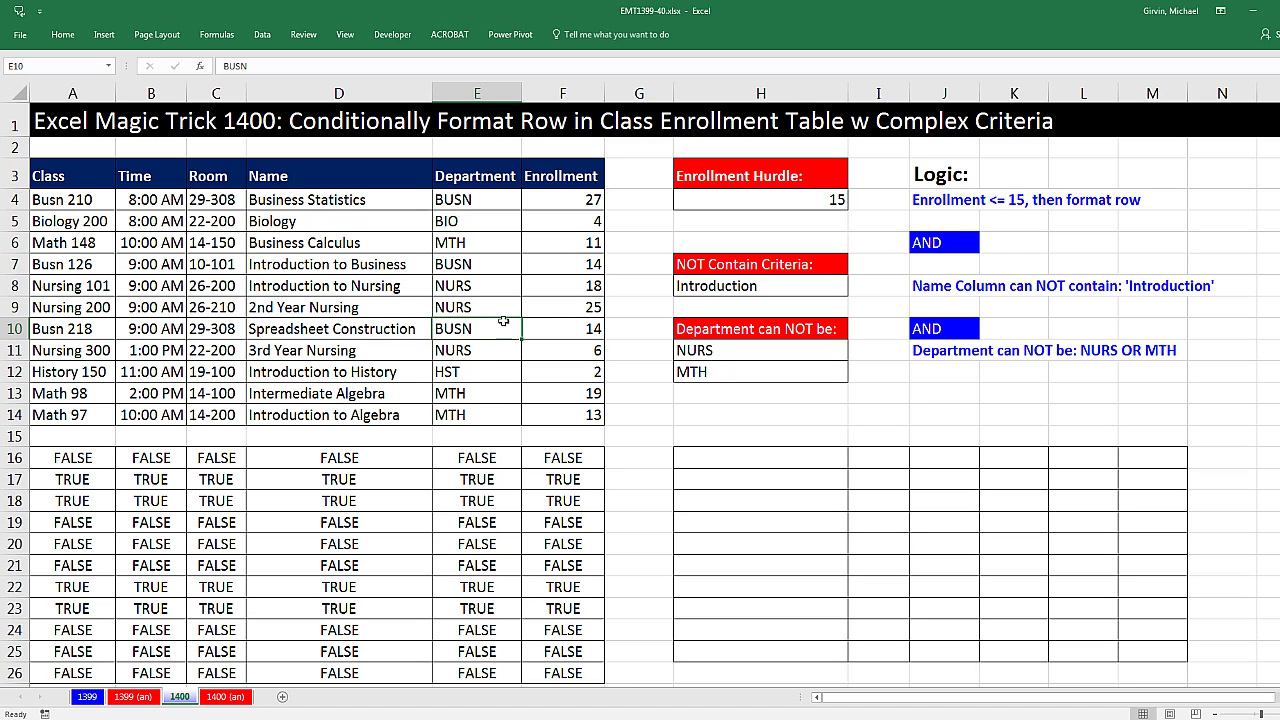
pyautogui.click(715, 451)
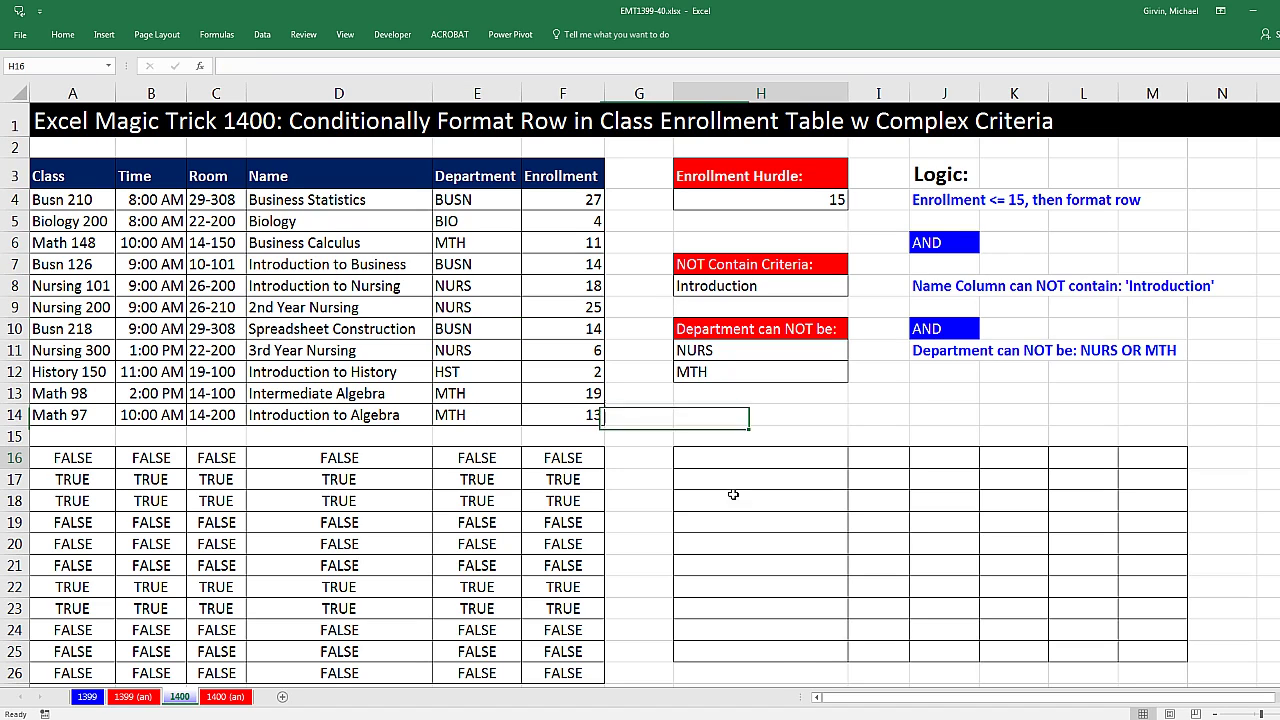
pyautogui.write('=ma')
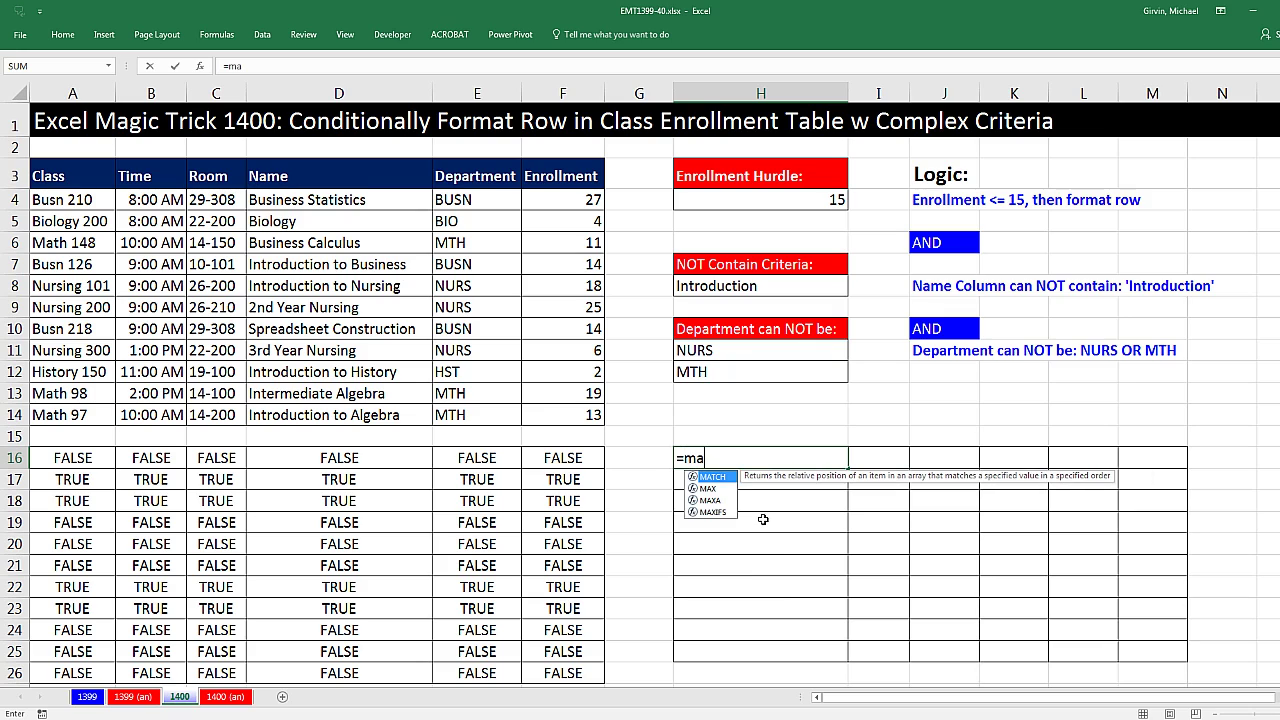
pyautogui.press('Tab')
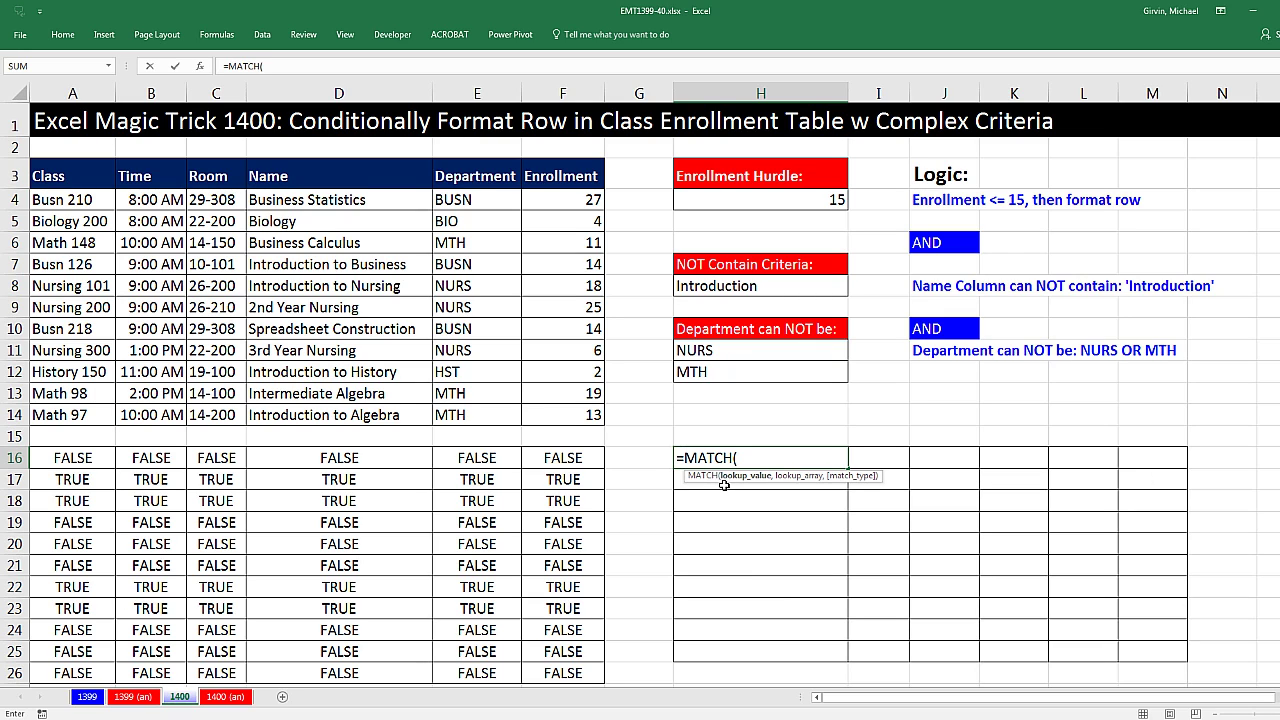
pyautogui.click(468, 202)
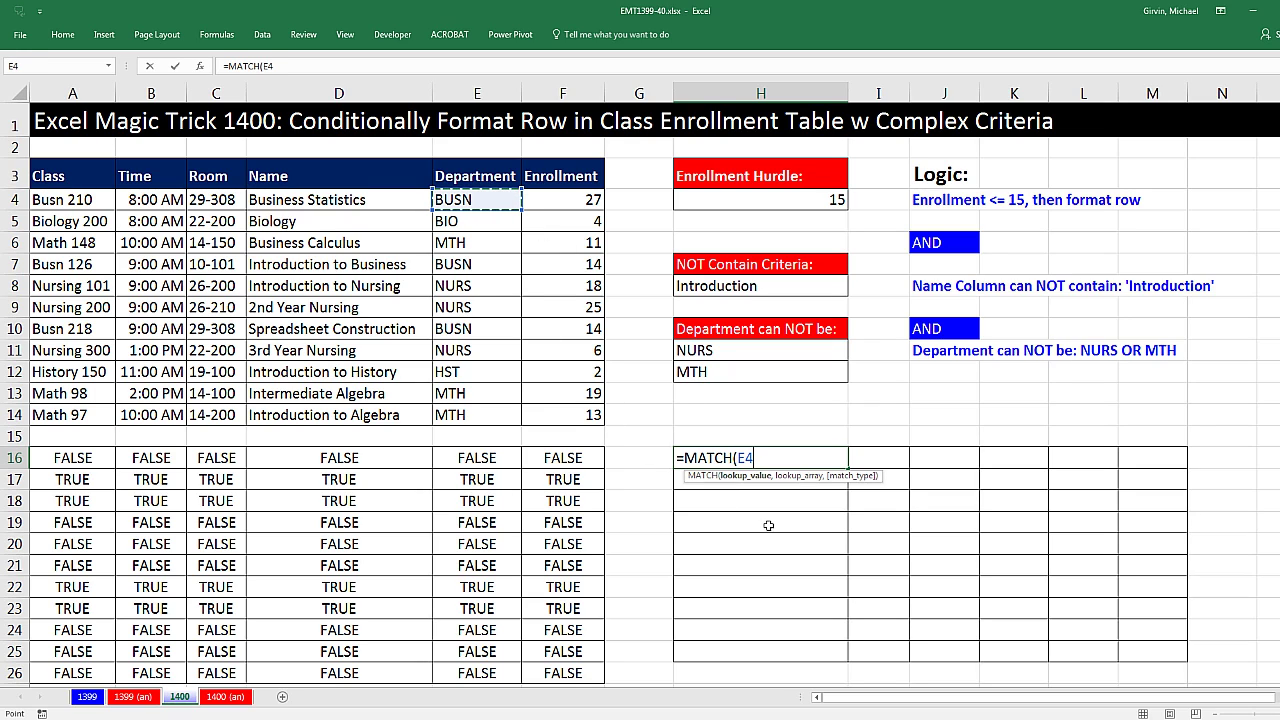
pyautogui.press('F4')
pyautogui.press('F4')
pyautogui.press('F4')
pyautogui.write(',')
# Complete the H16 formula as =MATCH($E4,$H$11:$H$12,0), using the excluded departments as lookup array with an exact match
pyautogui.moveTo(729, 353); pyautogui.dragTo(727, 370)
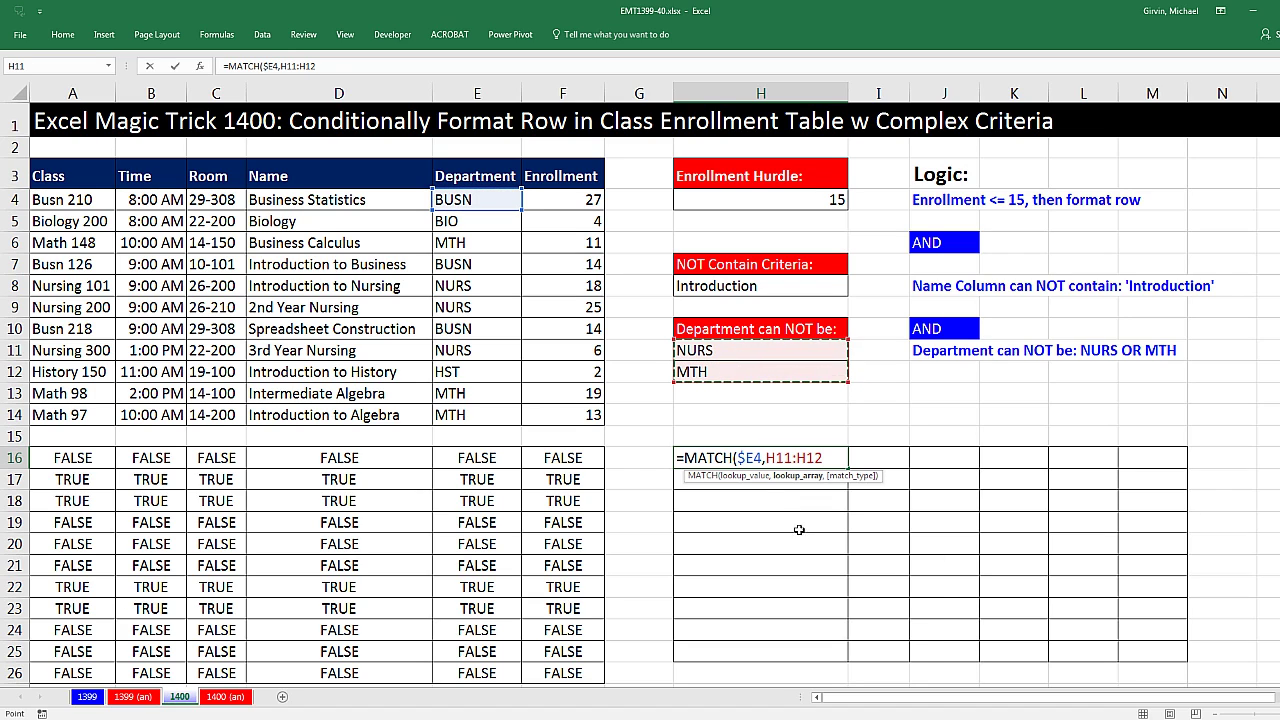
pyautogui.press('F4')
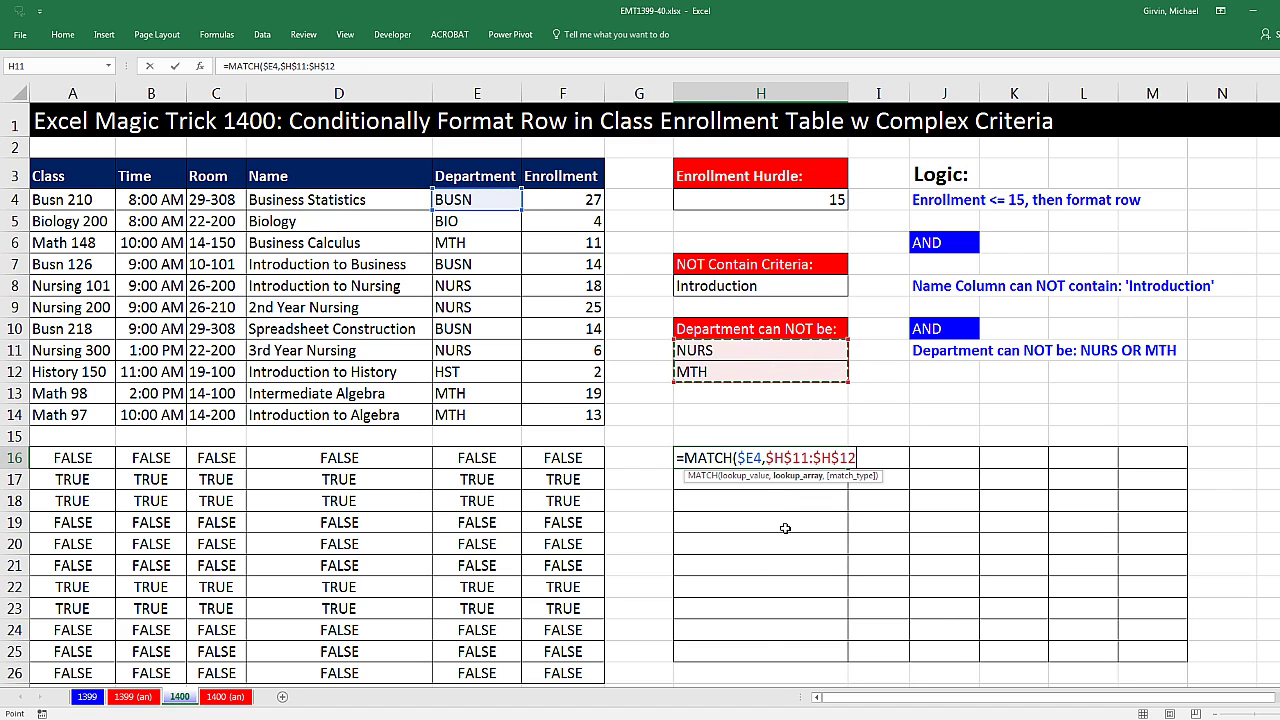
pyautogui.write(',0')
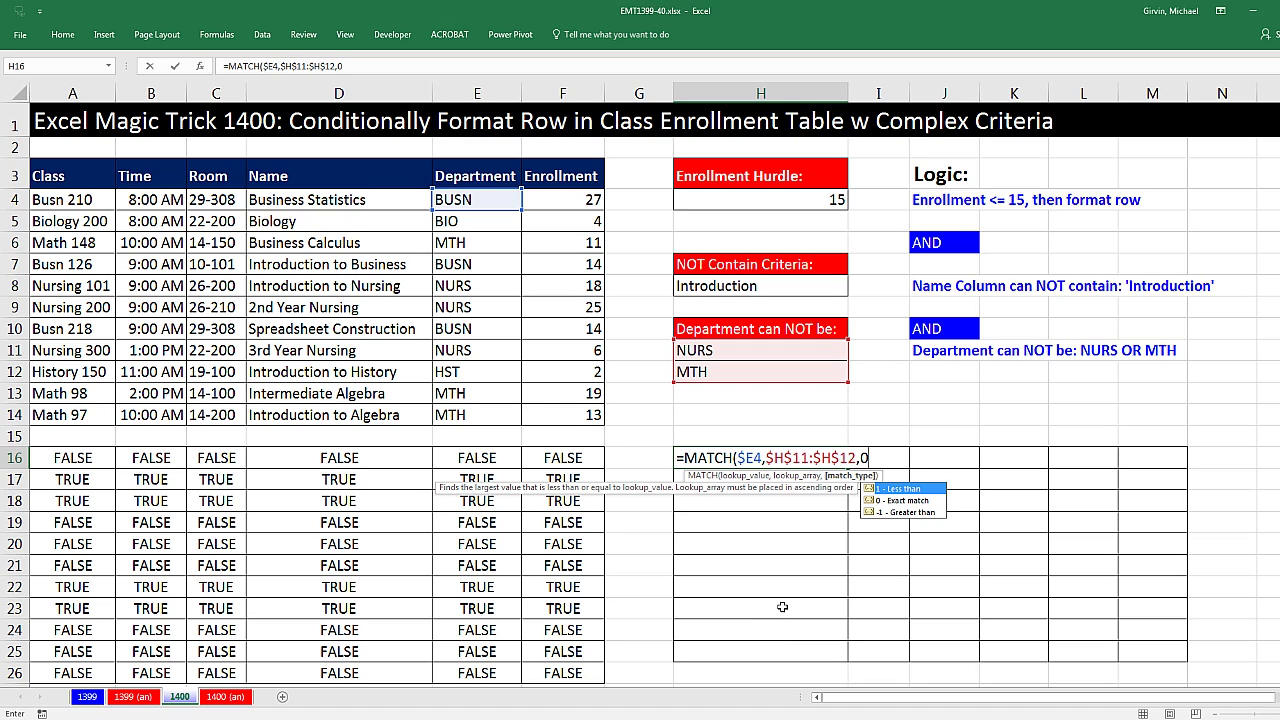
pyautogui.press('Escape')
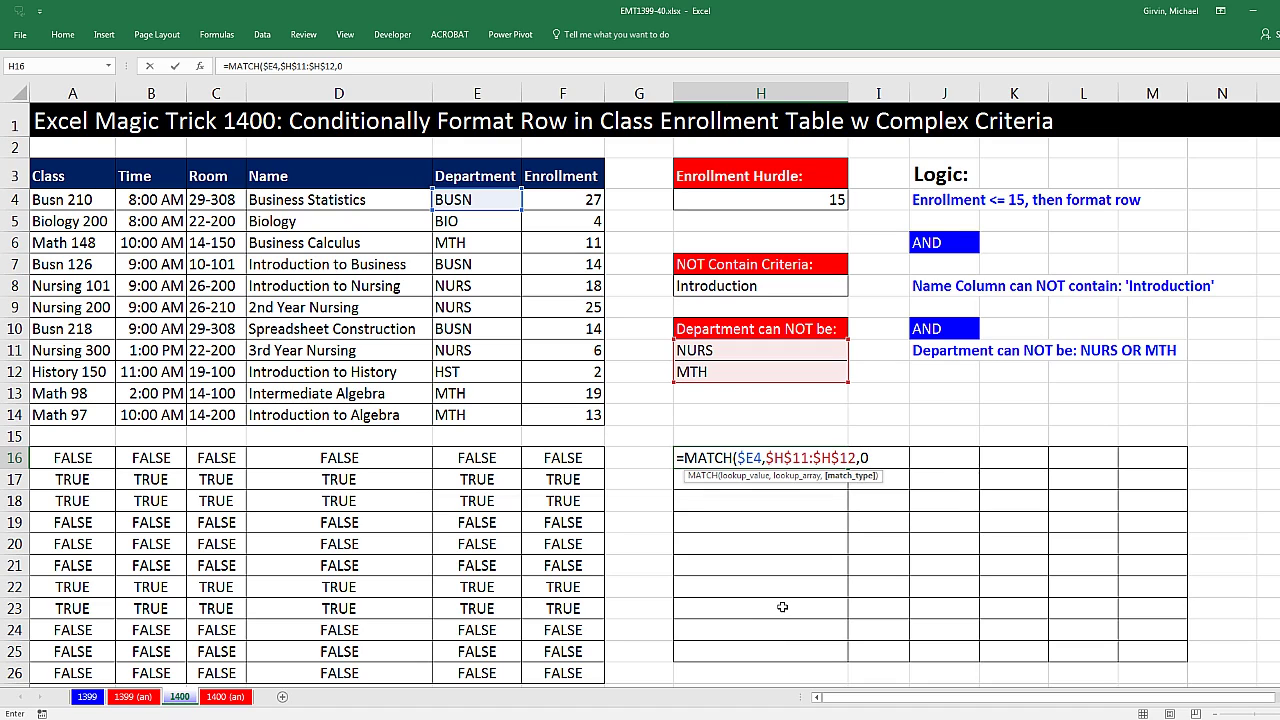
pyautogui.write(')')
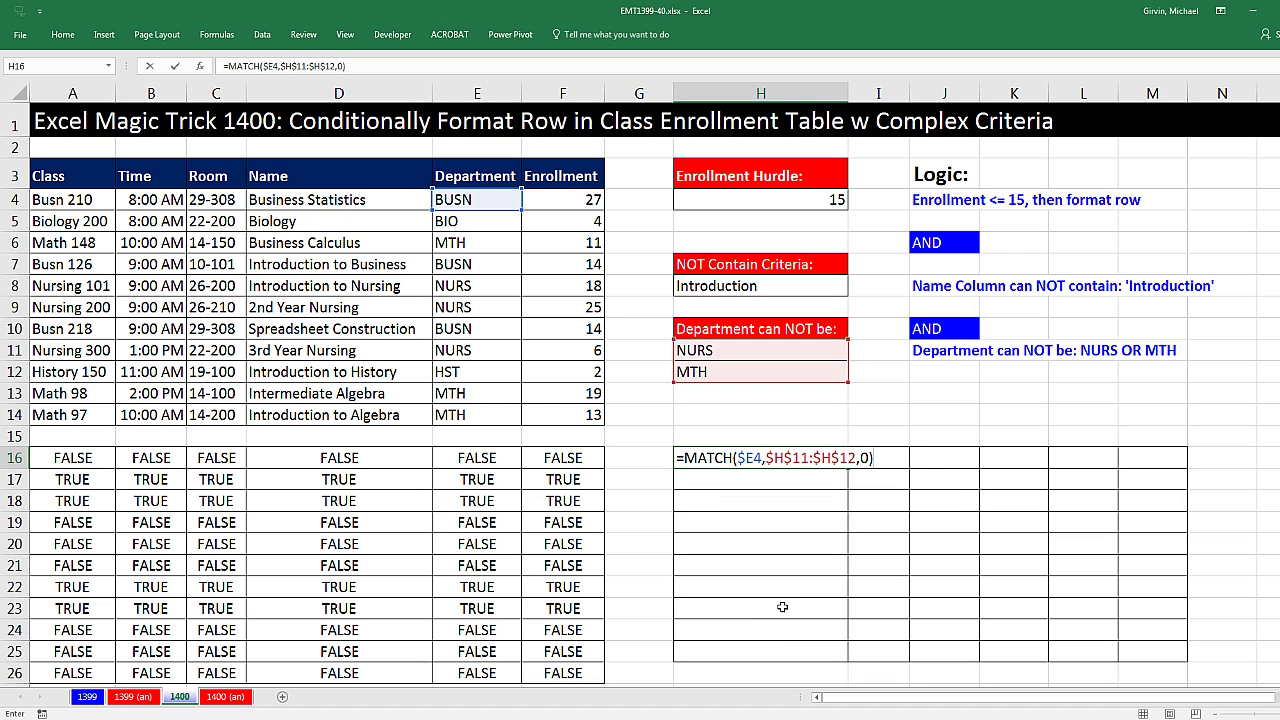
pyautogui.hotkey('ctrl', 'Return')
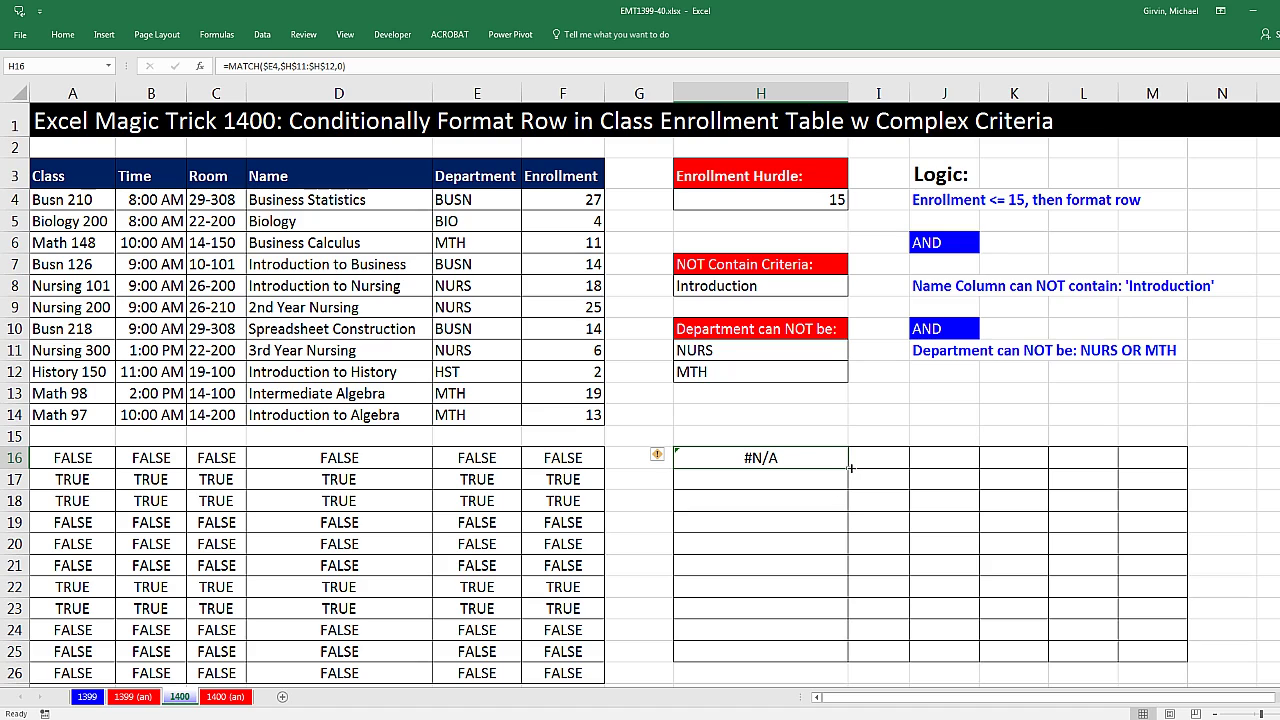
# Fill the MATCH formula from H16 through H16:M25 and inspect the copy in H18
pyautogui.moveTo(847, 471); pyautogui.dragTo(1186, 479)
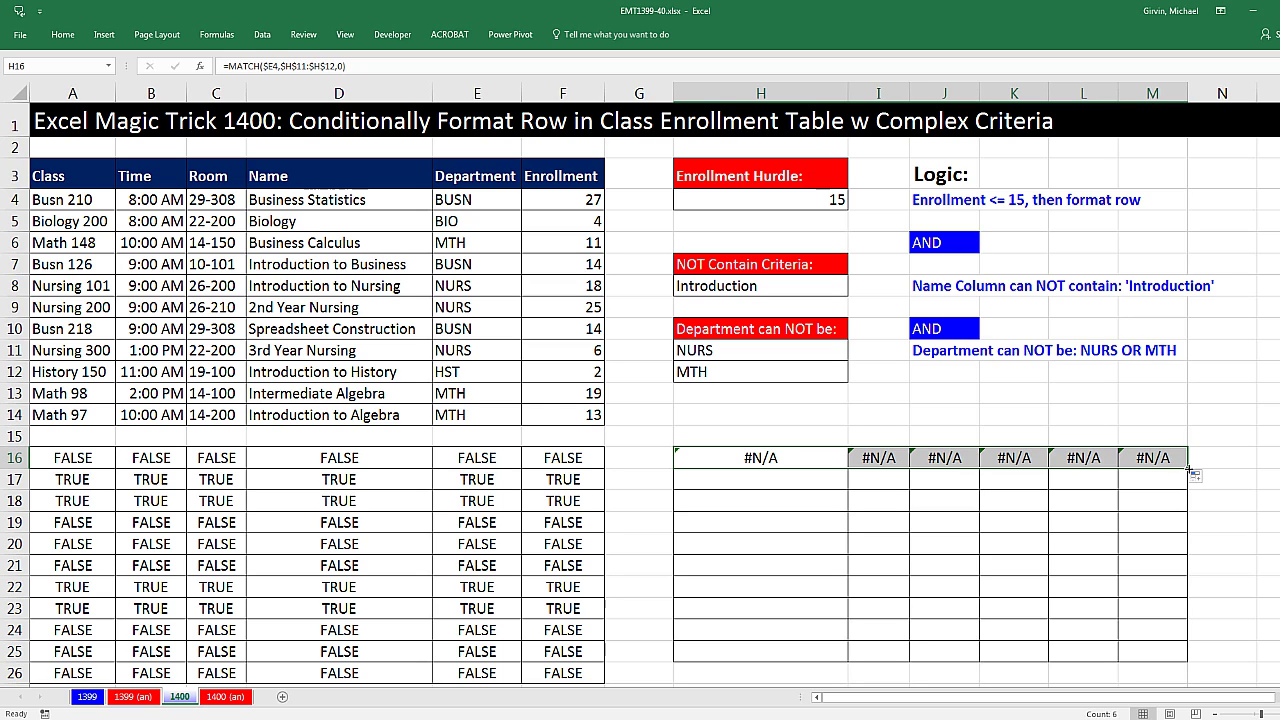
pyautogui.moveTo(1187, 468); pyautogui.dragTo(1187, 662)
pyautogui.click(819, 502)
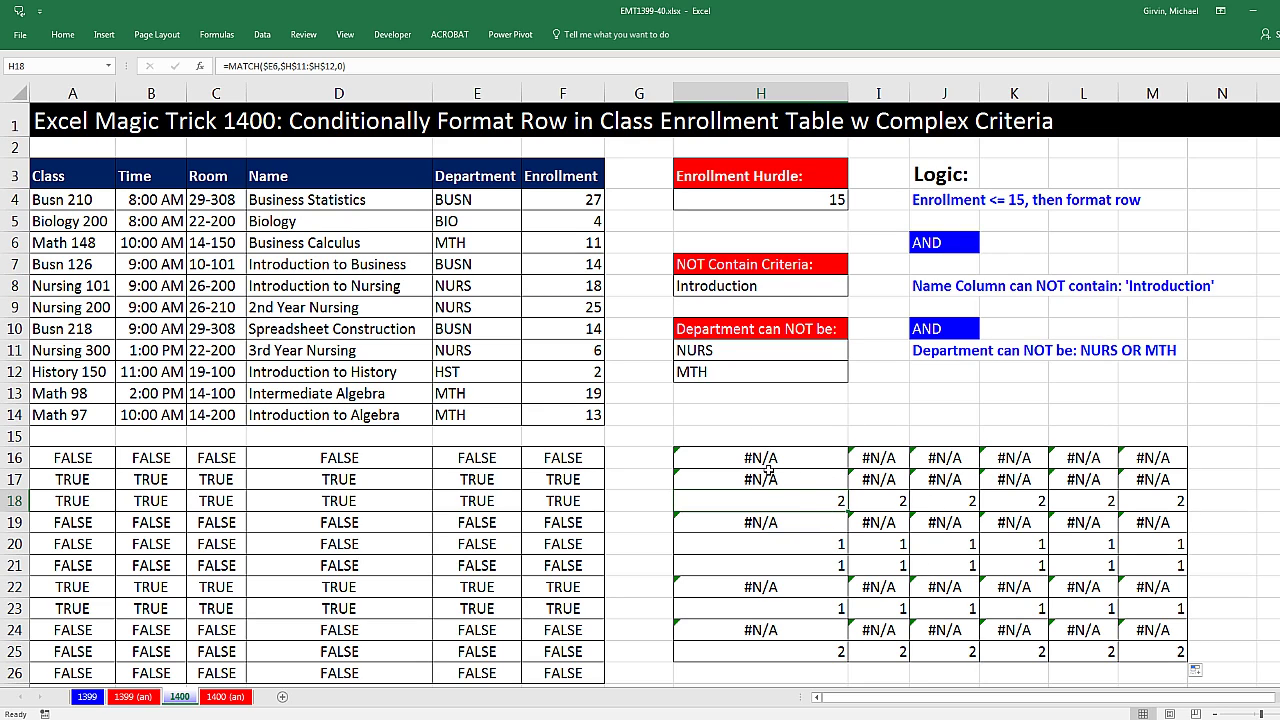
# Wrap the H16 formula as =ISERROR(MATCH($E4,$H$11:$H$12,0)) and fill it through H16:M25
pyautogui.press('Up')
pyautogui.press('Up')
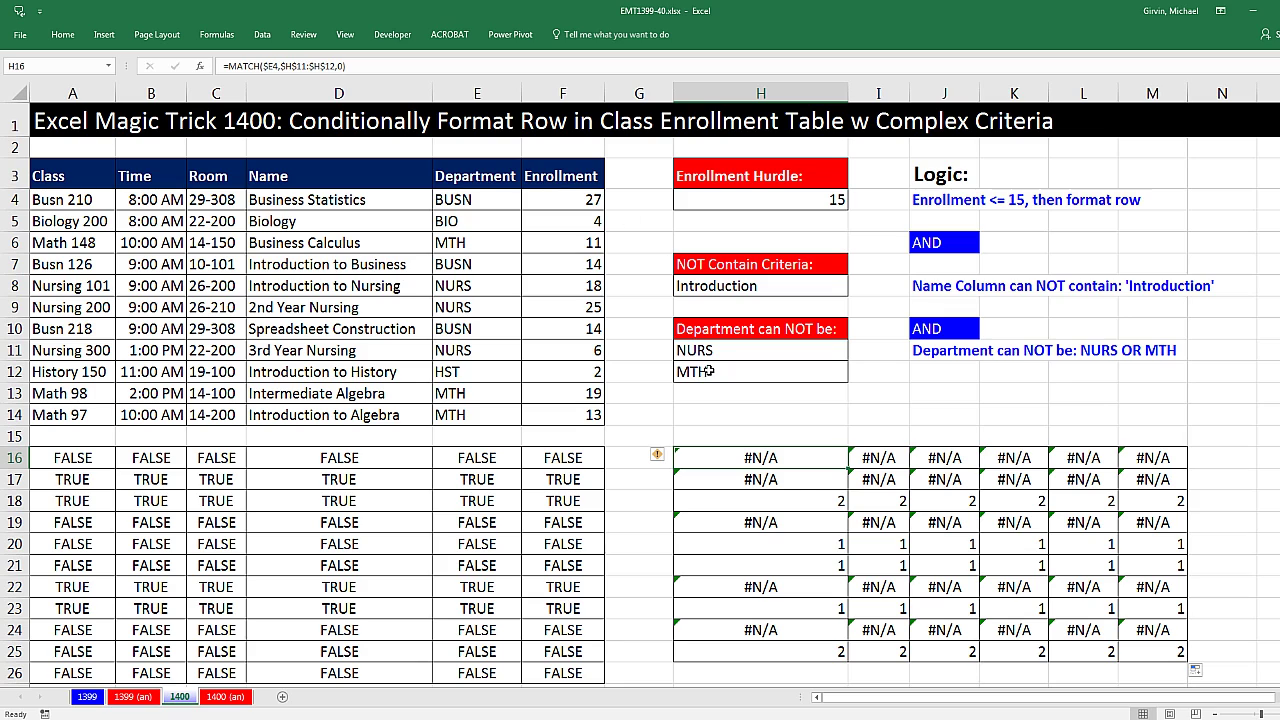
pyautogui.press('F2')
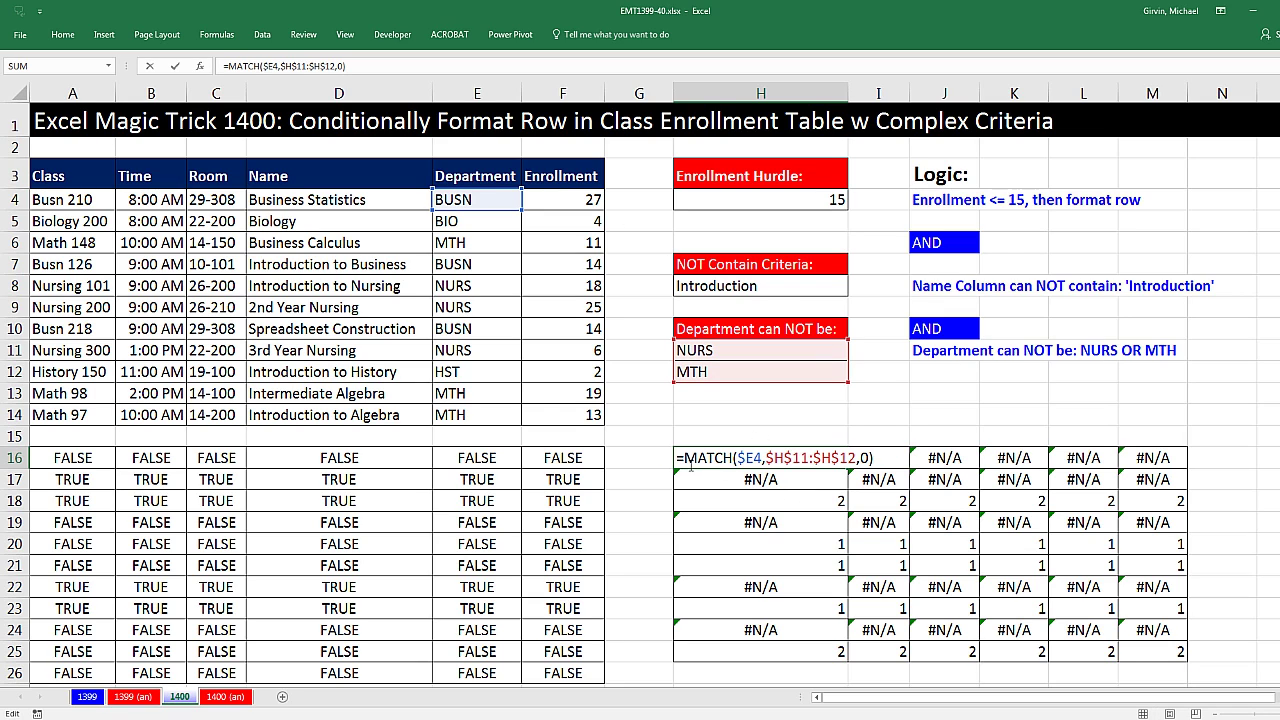
pyautogui.press('Home')
pyautogui.press('Right')
pyautogui.write('isee')
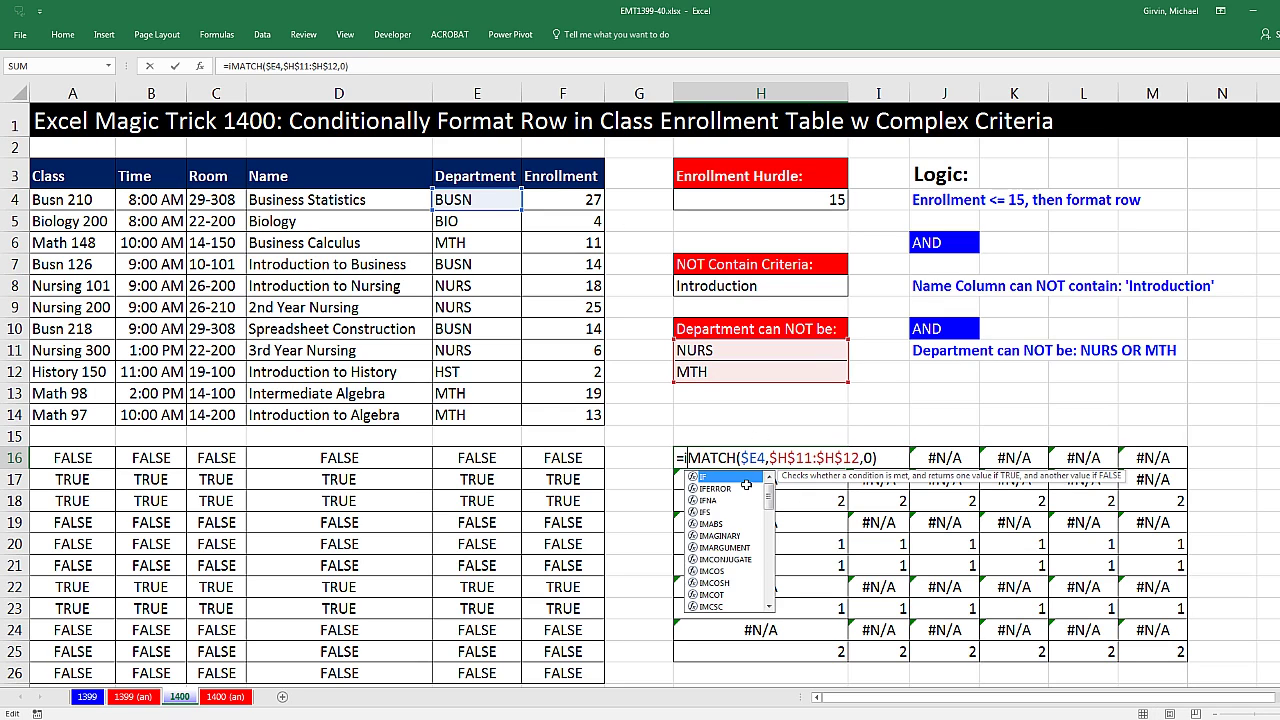
pyautogui.press('Tab')
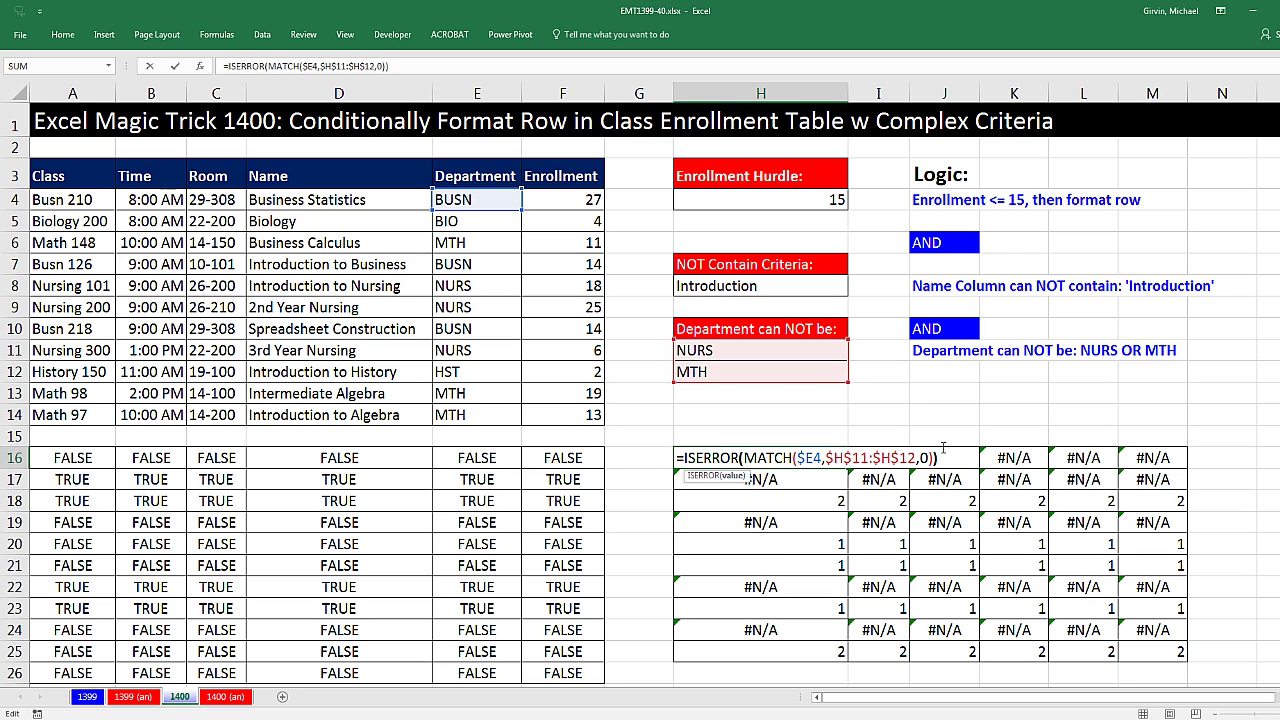
pyautogui.hotkey('ctrl', 'Return')
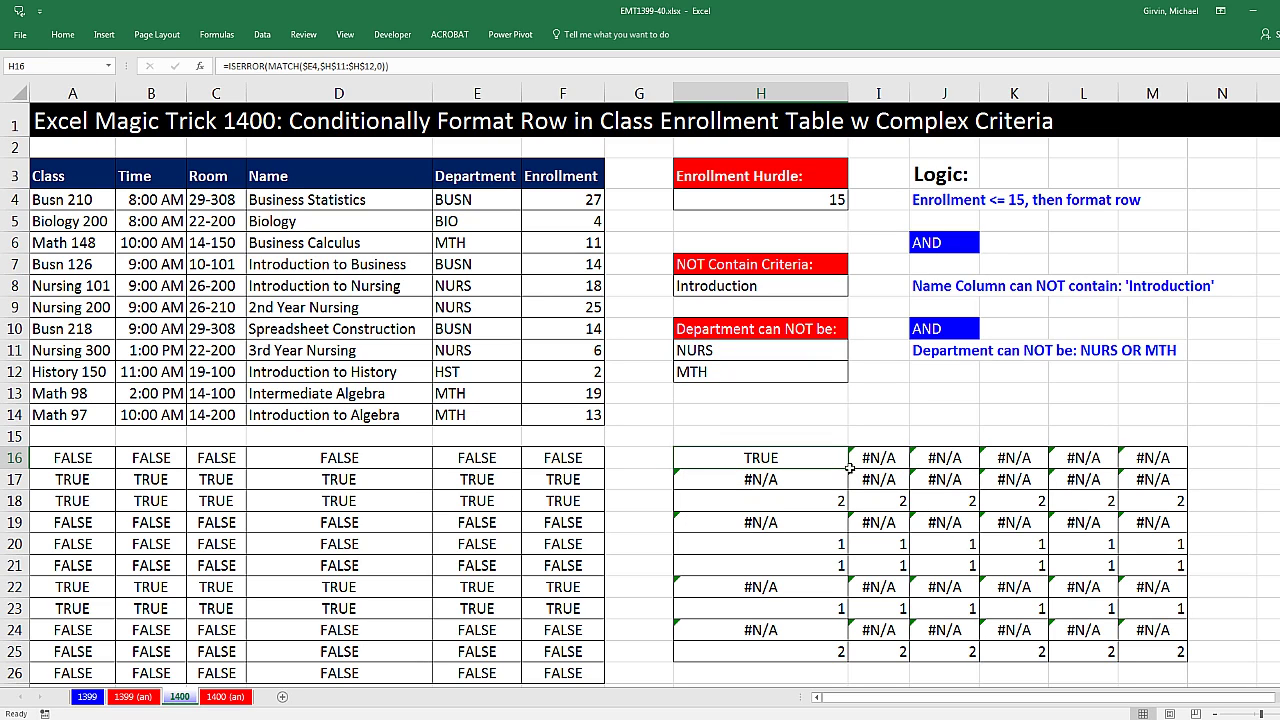
pyautogui.moveTo(848, 468); pyautogui.dragTo(1190, 470)
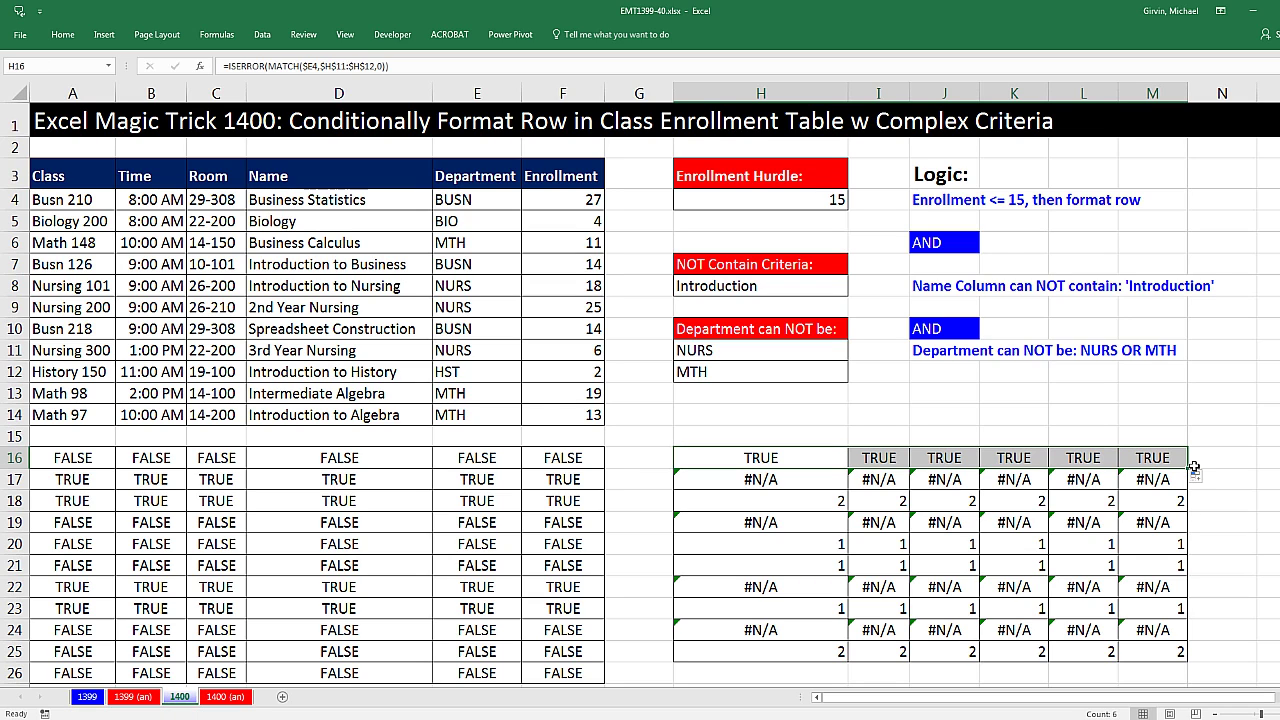
pyautogui.doubleClick(1190, 468)
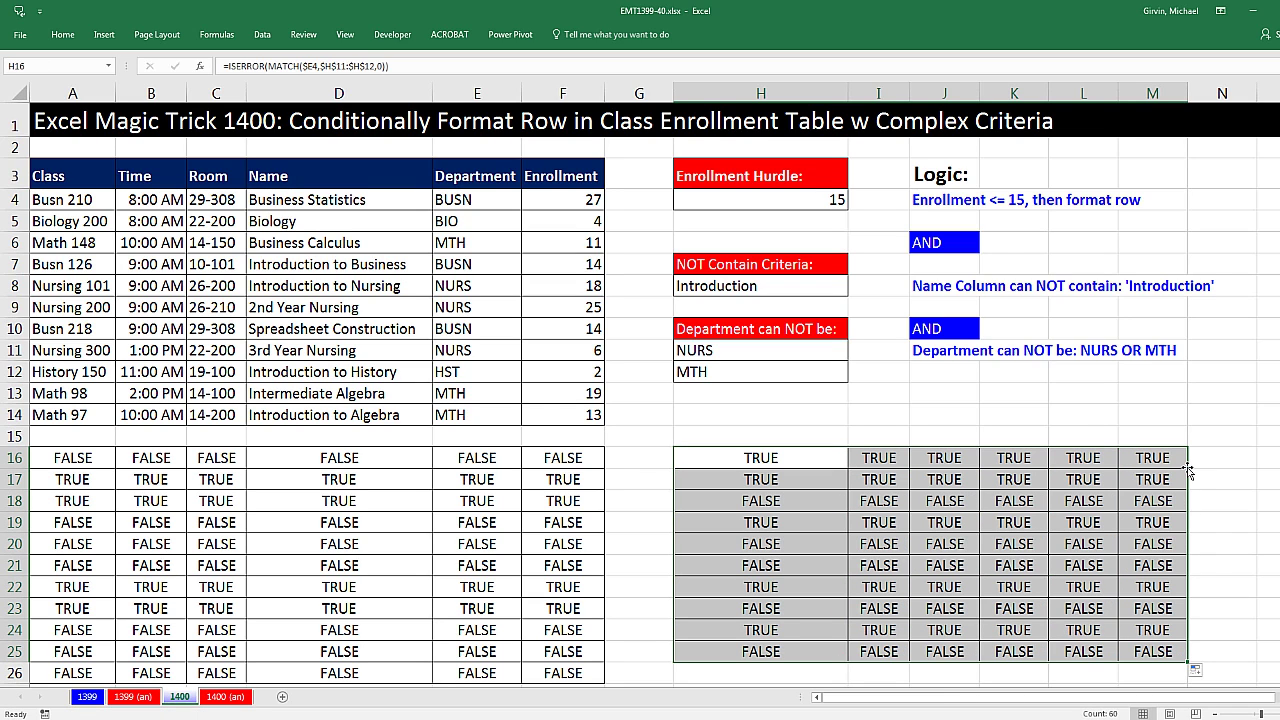
# Copy the formula text ISERROR(MATCH($E4,$H$11:$H$12,0)) from H16 without its equal sign, leaving the cell unedited
pyautogui.click(748, 468)
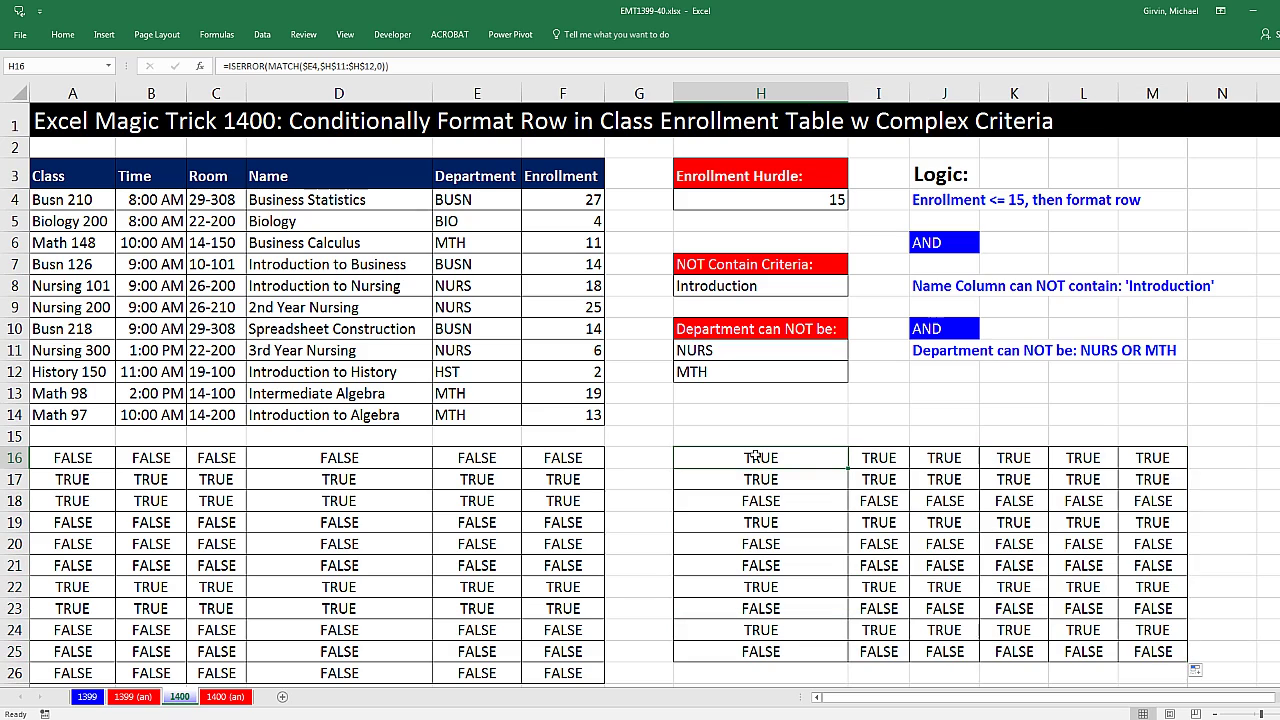
pyautogui.press('F2')
pyautogui.moveTo(685, 457); pyautogui.dragTo(1098, 459)
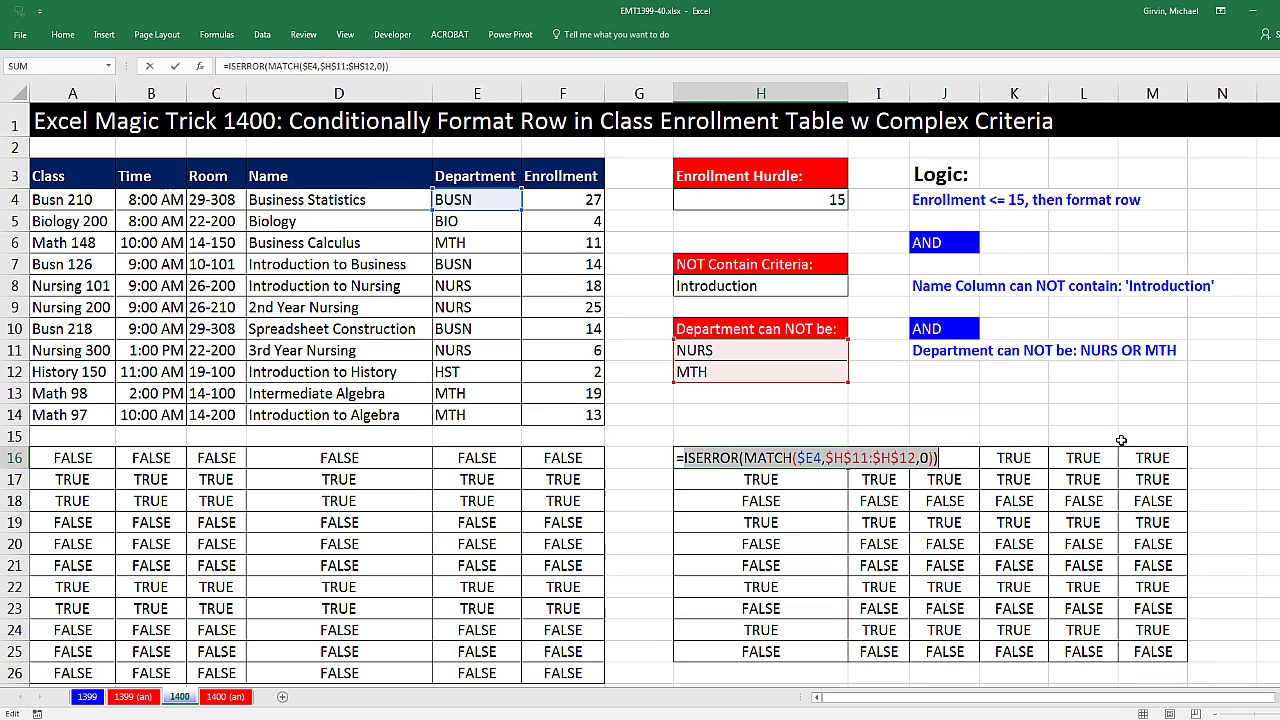
pyautogui.hotkey('ctrl', 'c')
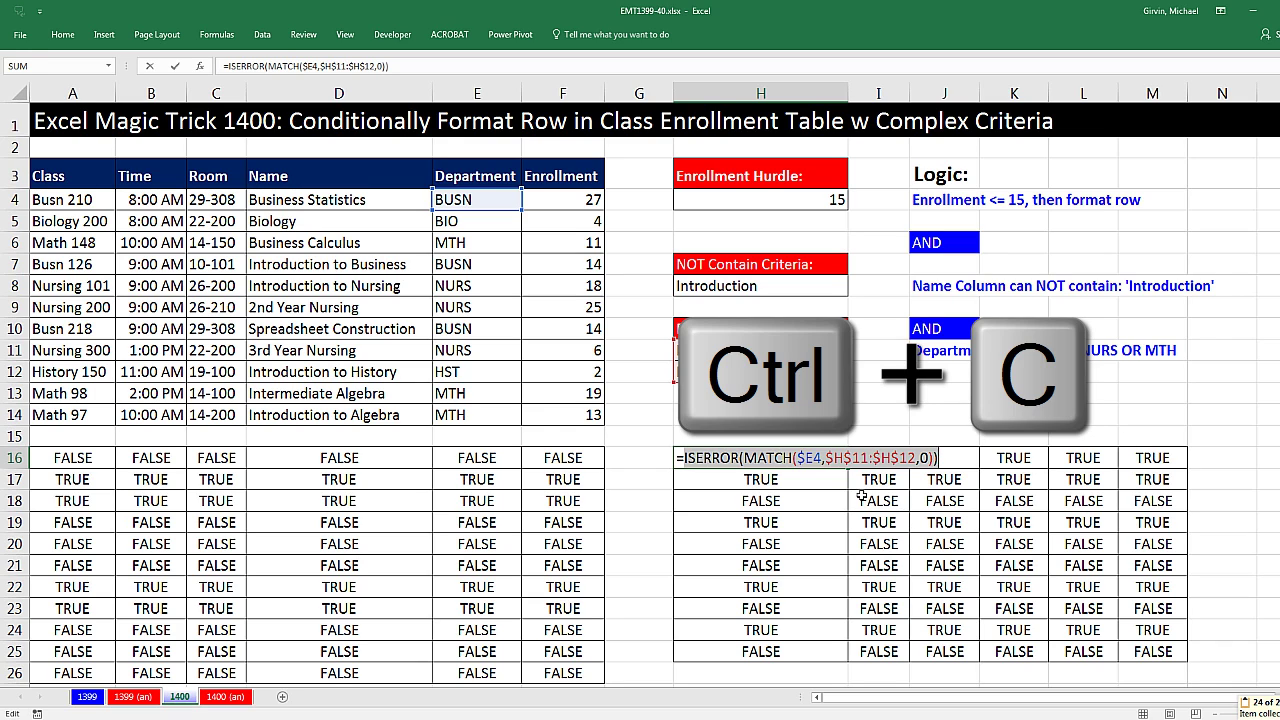
pyautogui.press('Escape')
# Extend A16 to =AND($F4<$H$4,ISERROR(SEARCH($H$8,$D4)),ISERROR(MATCH($E4,$H$11:$H$12,0))) using the copied test, reviewing each of its three conditions
pyautogui.click(85, 457)
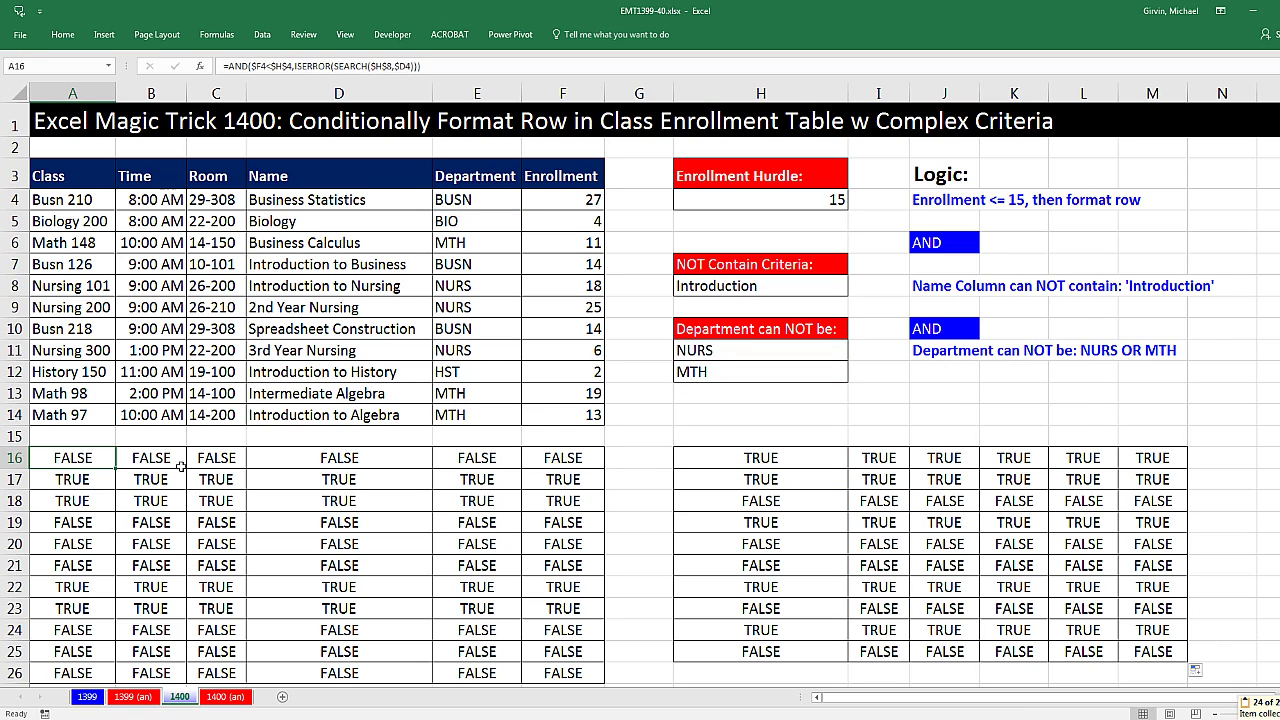
pyautogui.press('F2')
pyautogui.click(338, 457)
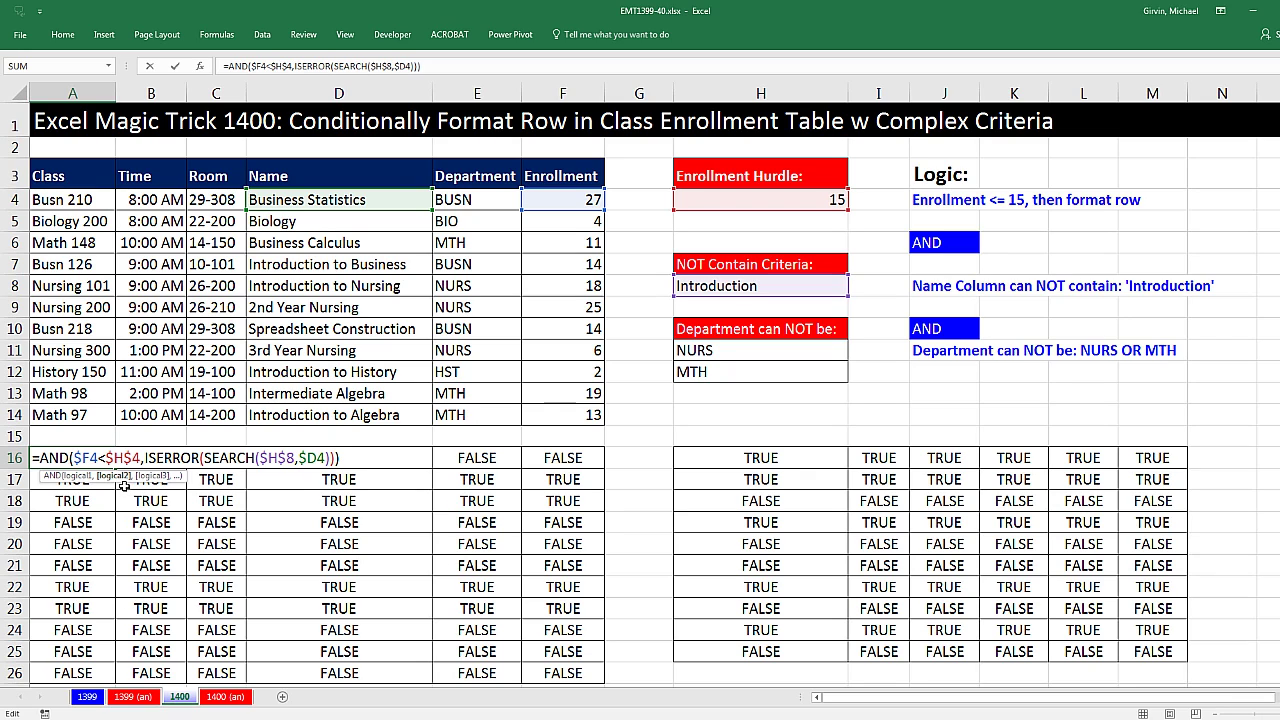
pyautogui.write(',')
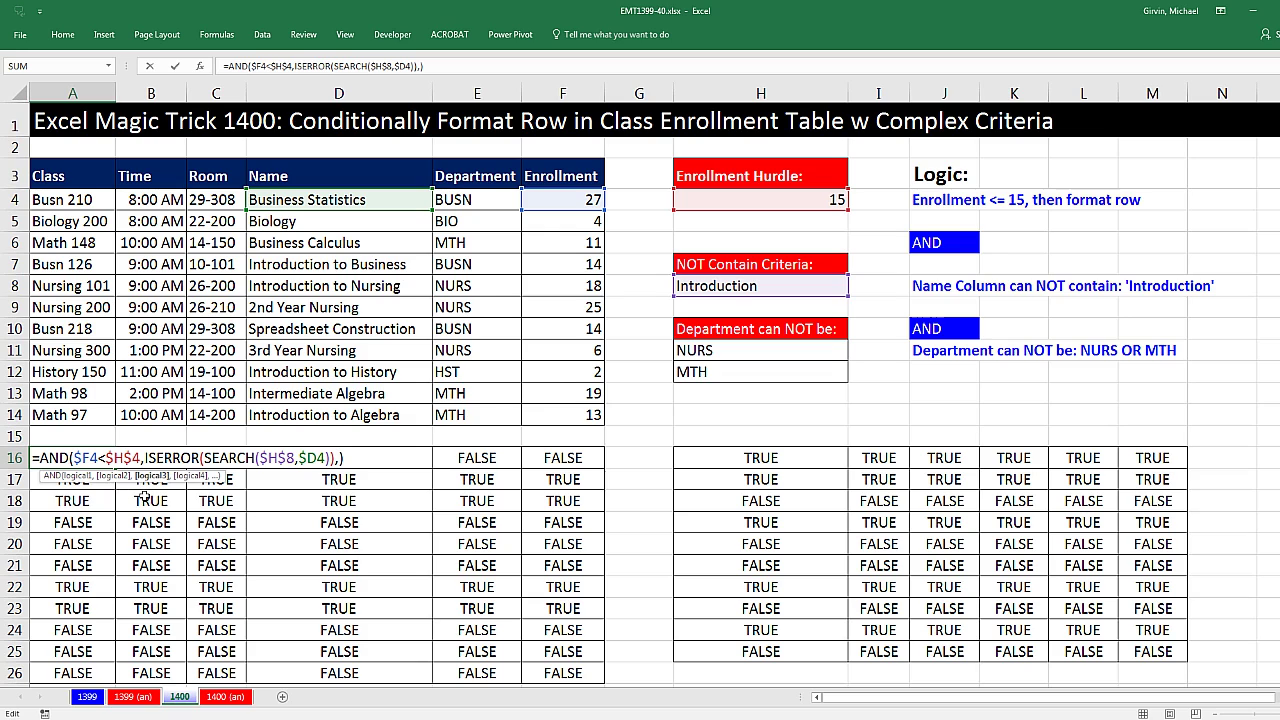
pyautogui.hotkey('ctrl', 'v')
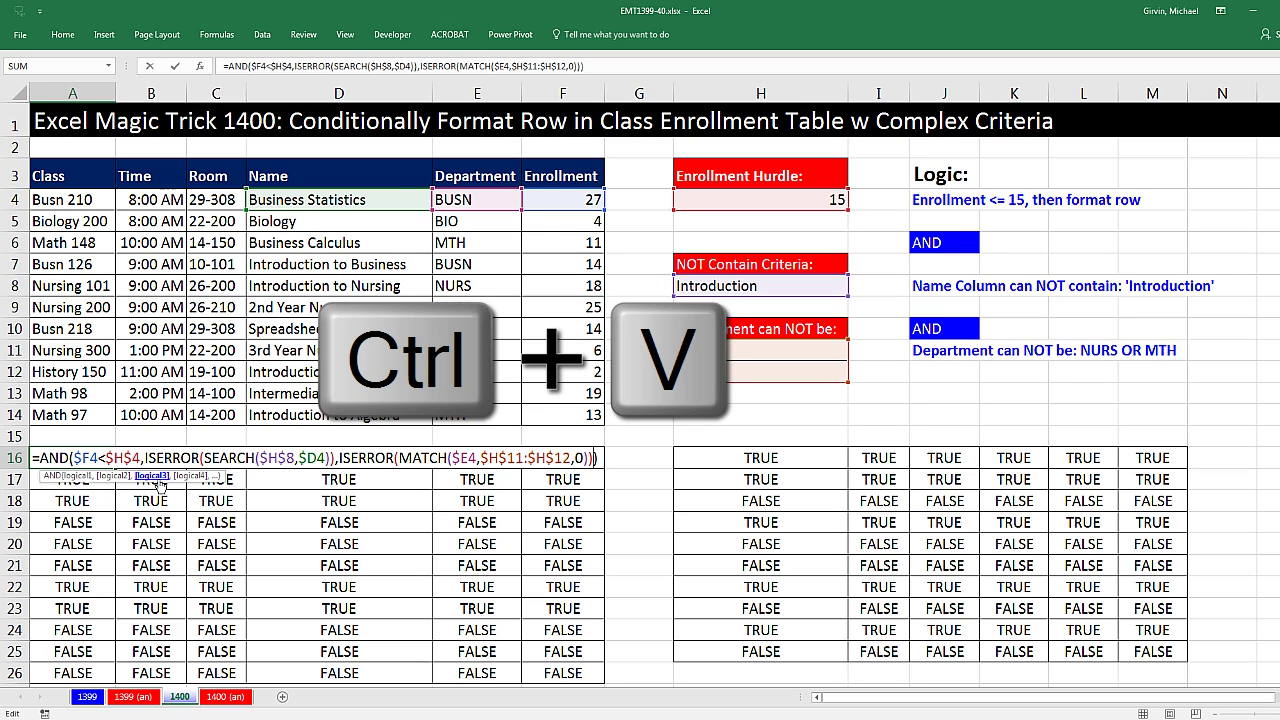
pyautogui.click(80, 476)
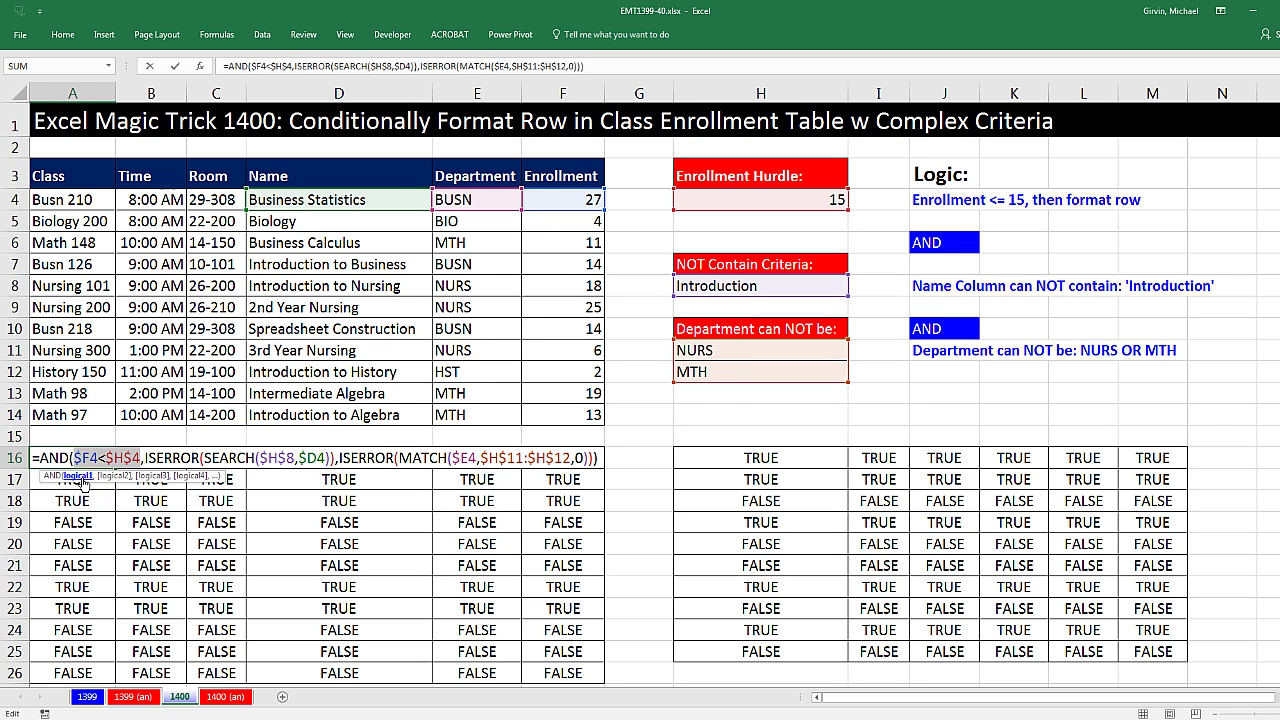
pyautogui.click(113, 476)
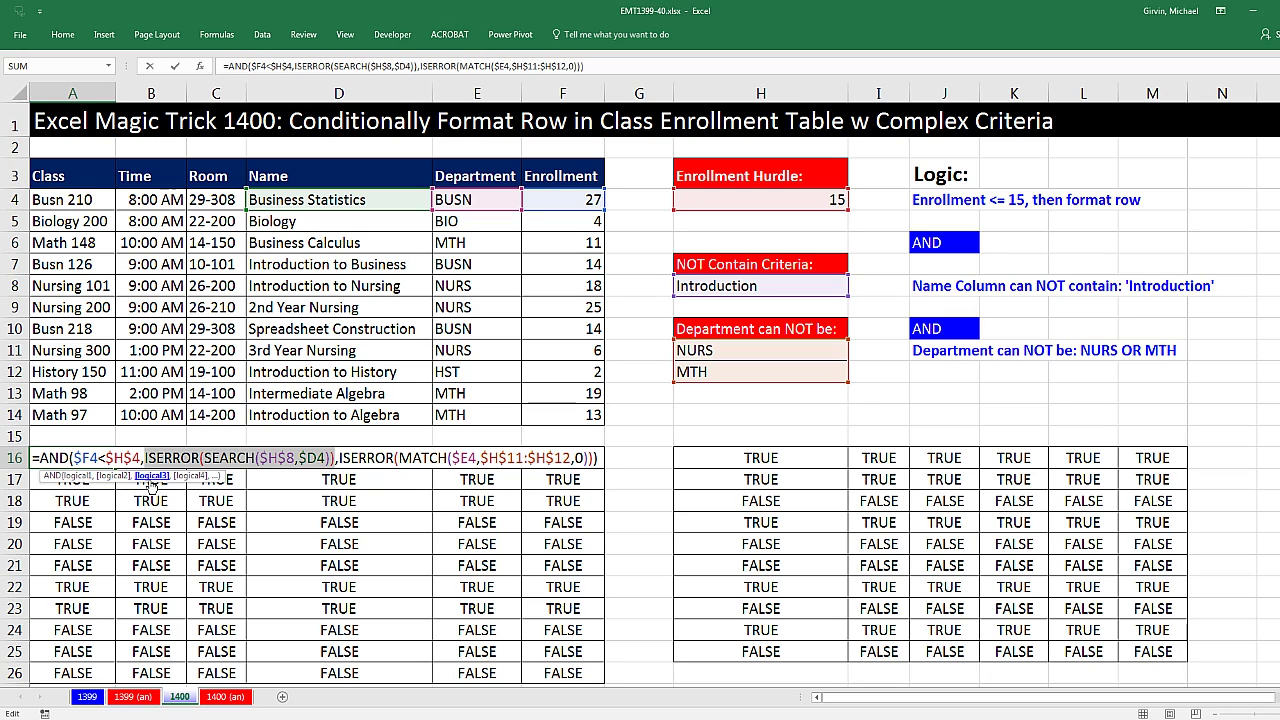
pyautogui.click(152, 477)
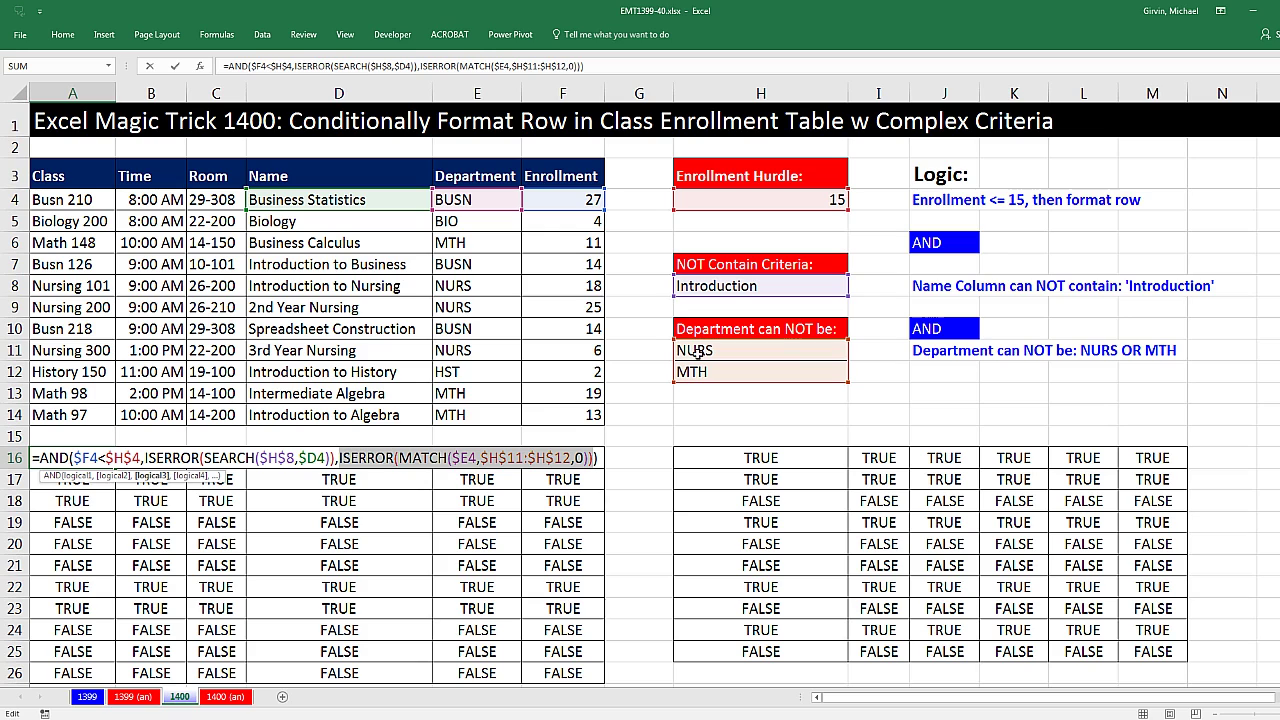
pyautogui.hotkey('ctrl', 'Return')
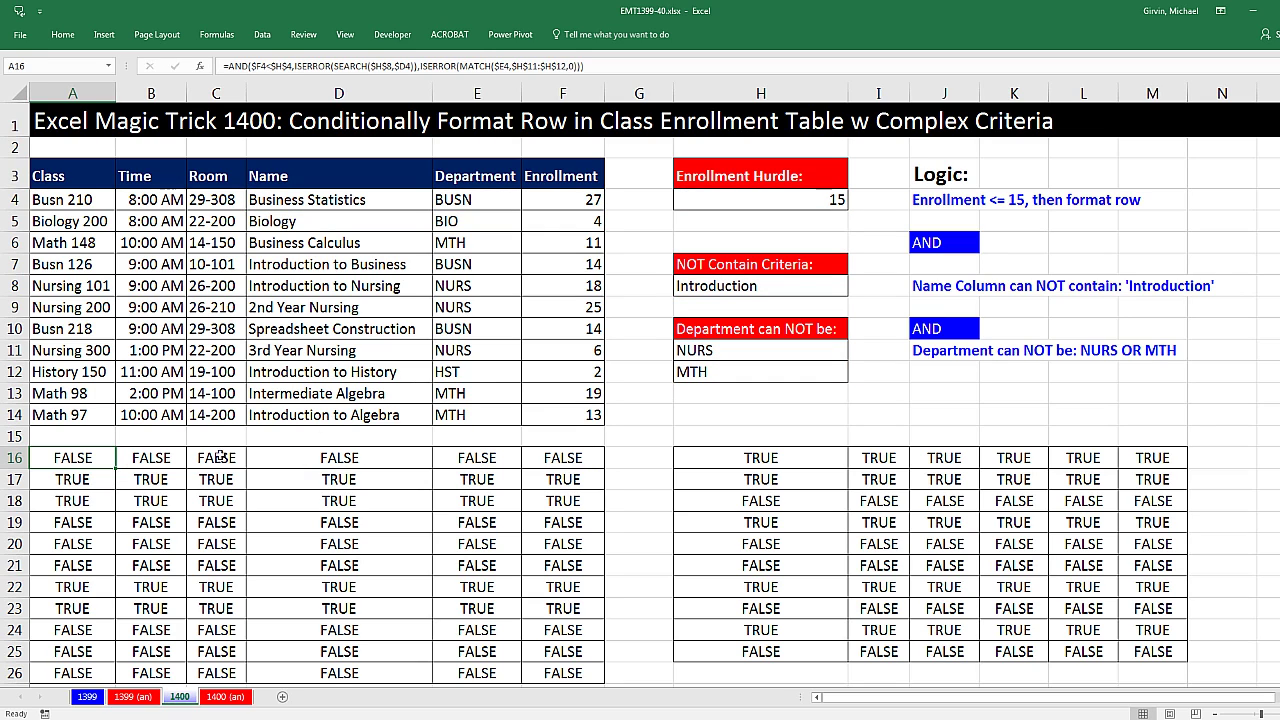
# Fill the three-condition AND formula through A16:F26 and compare result rows 17 and 22 with their class records
pyautogui.moveTo(110, 462); pyautogui.dragTo(49, 484)
pyautogui.doubleClick(605, 469)
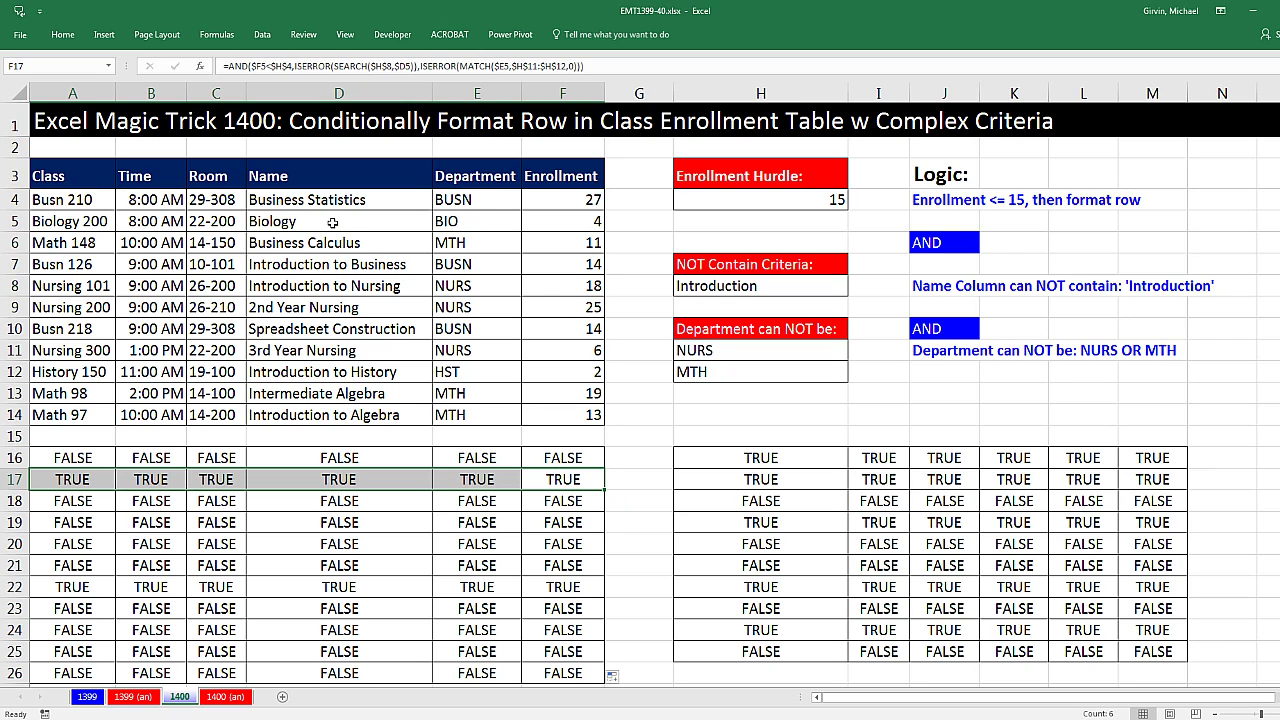
pyautogui.moveTo(582, 590); pyautogui.dragTo(55, 587)
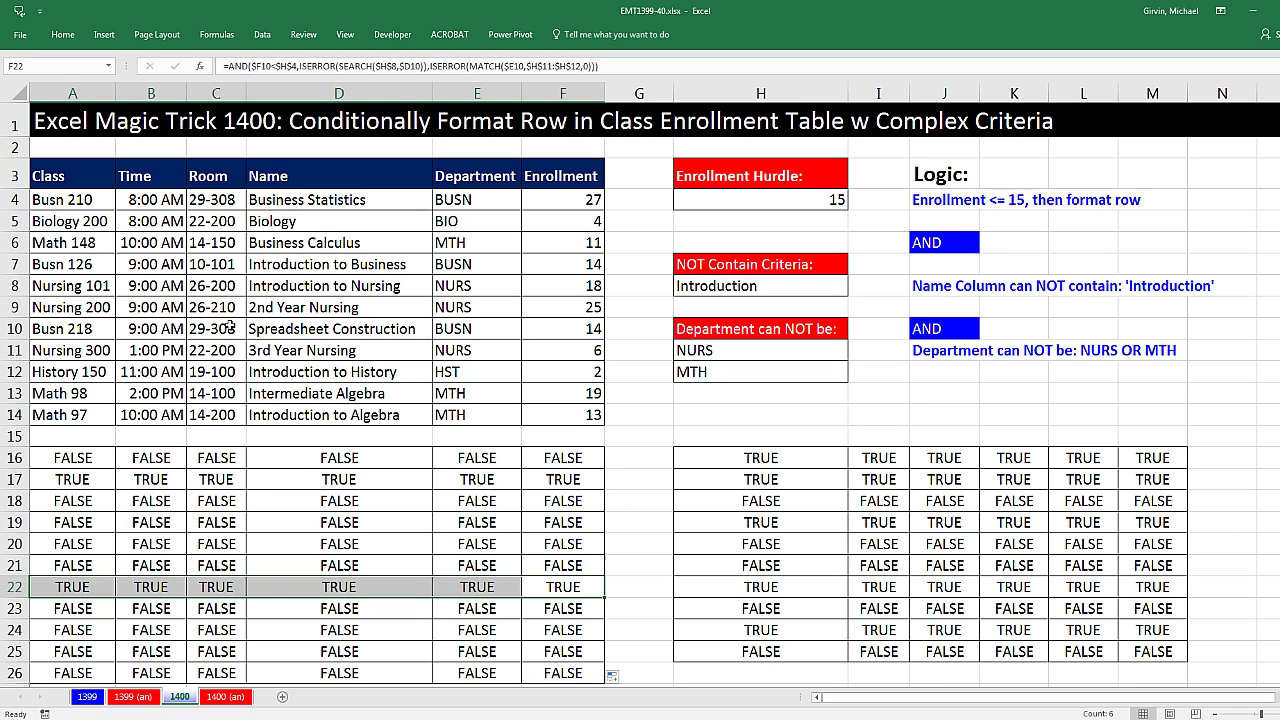
pyautogui.moveTo(580, 328); pyautogui.dragTo(70, 340)
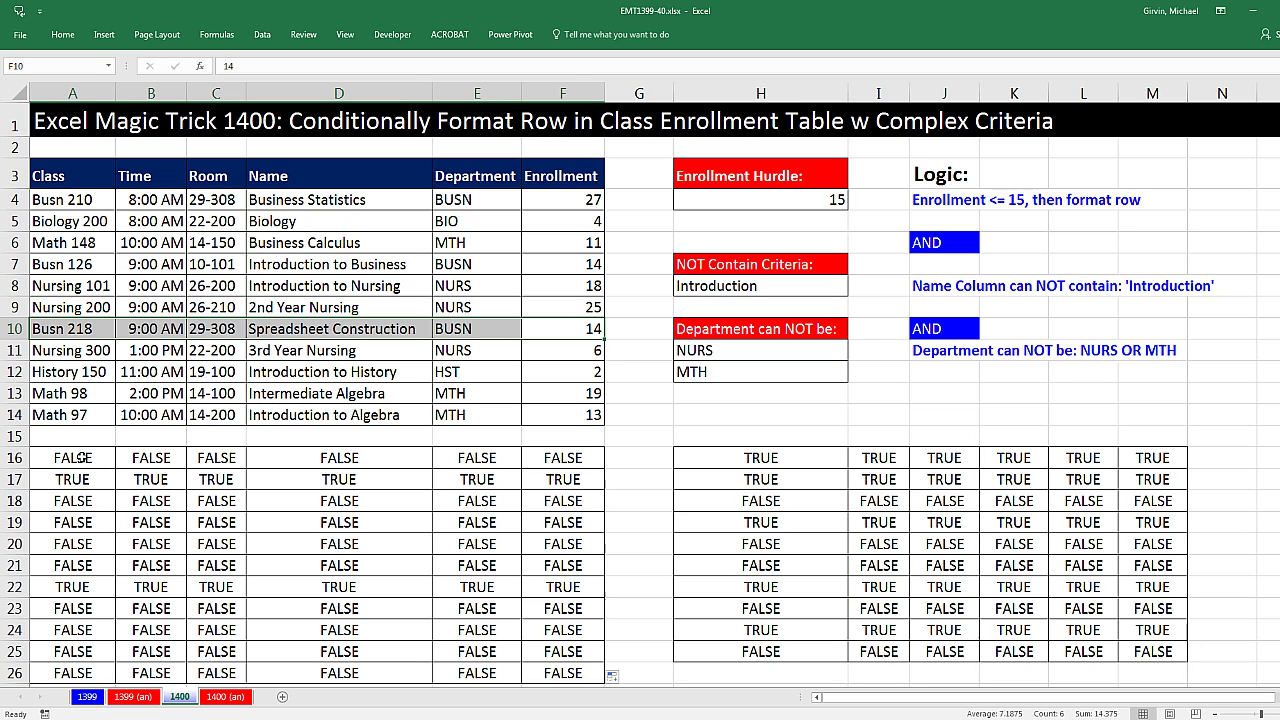
# Copy the full AND formula text from A16 without changing the cell, and select the class records in A4:F14
pyautogui.click(72, 458)
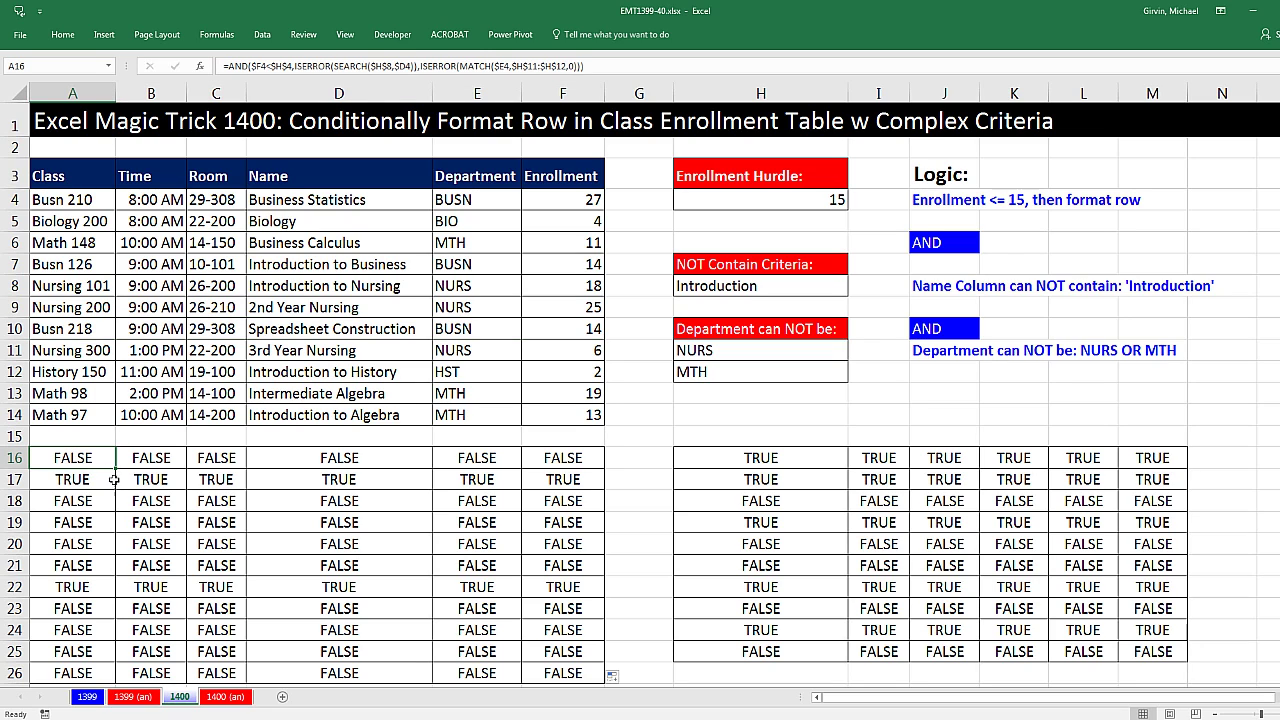
pyautogui.press('F2')
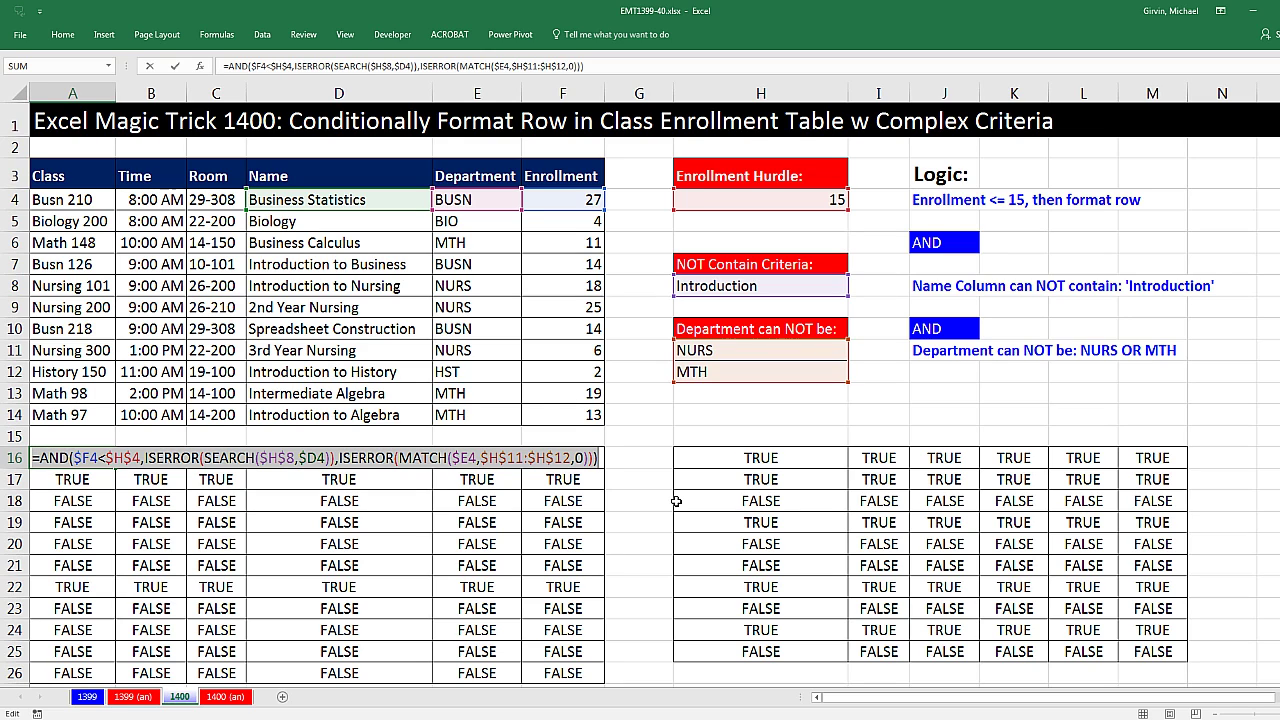
pyautogui.hotkey('ctrl', 'c')
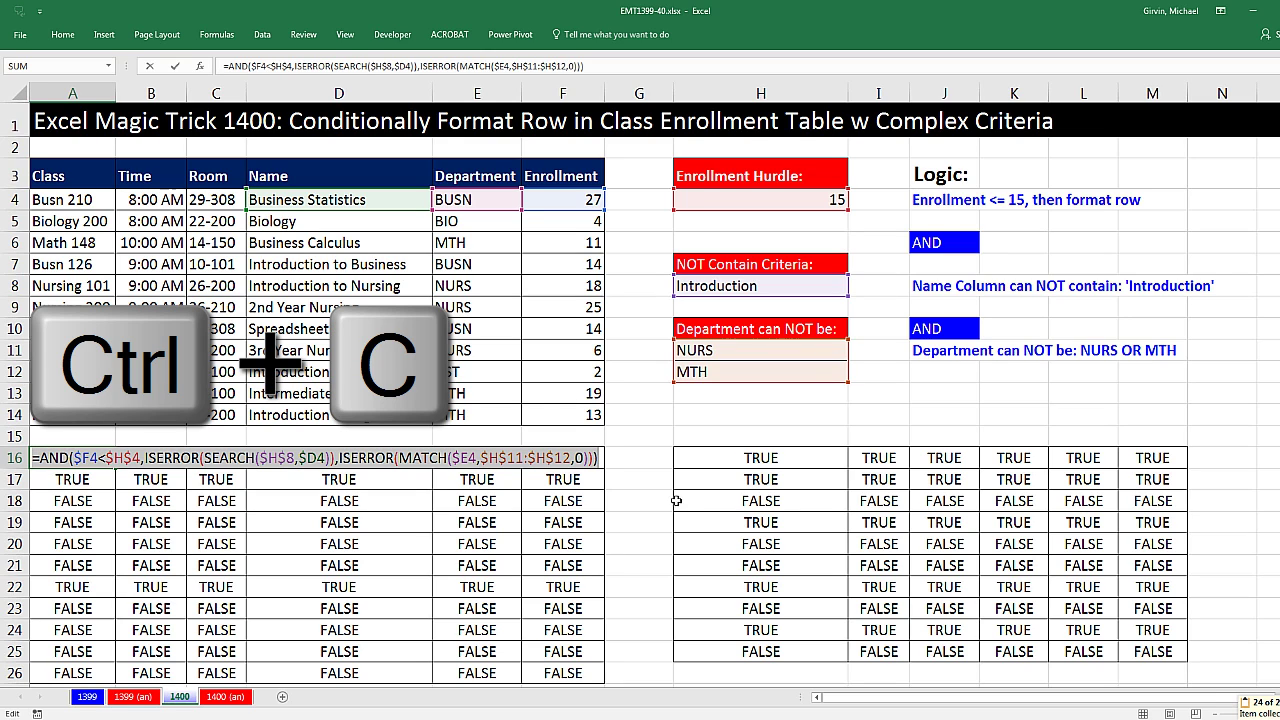
pyautogui.press('Escape')
pyautogui.moveTo(68, 200)
pyautogui.mouseDown()
pyautogui.moveTo(580, 285)
pyautogui.moveTo(593, 413)
pyautogui.mouseUp()
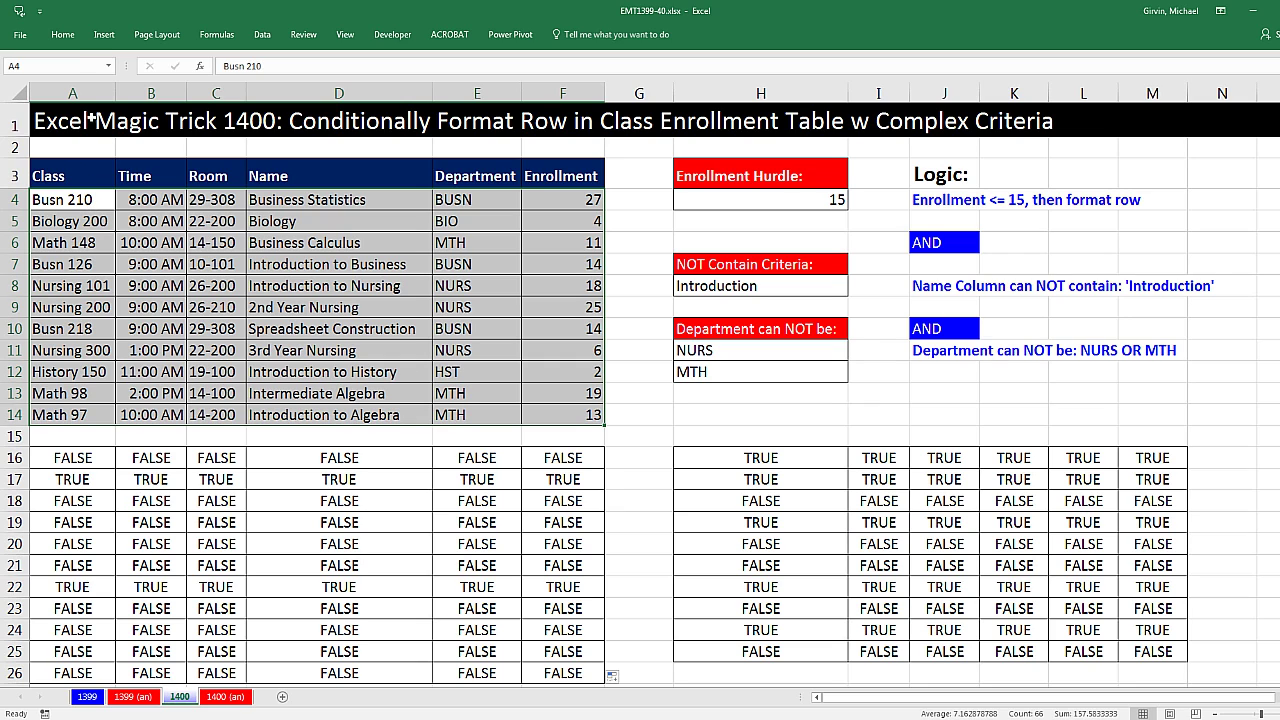
pyautogui.click(62, 34)
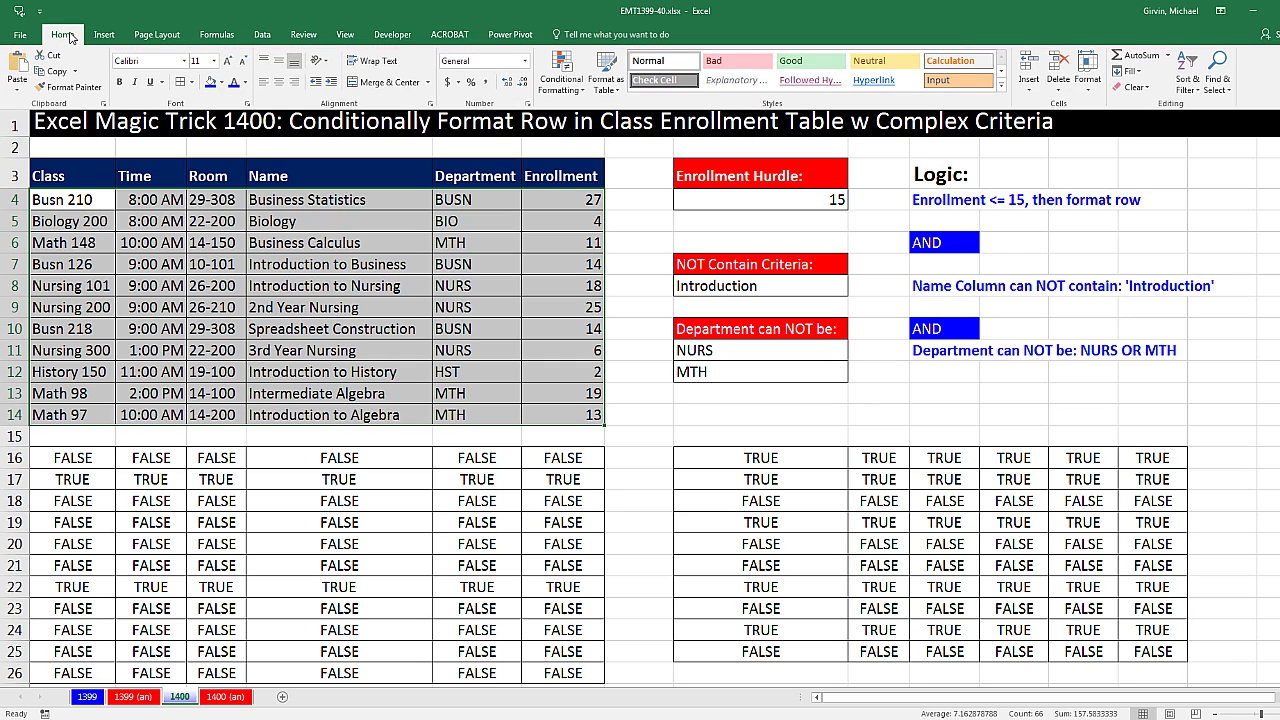
pyautogui.click(577, 88)
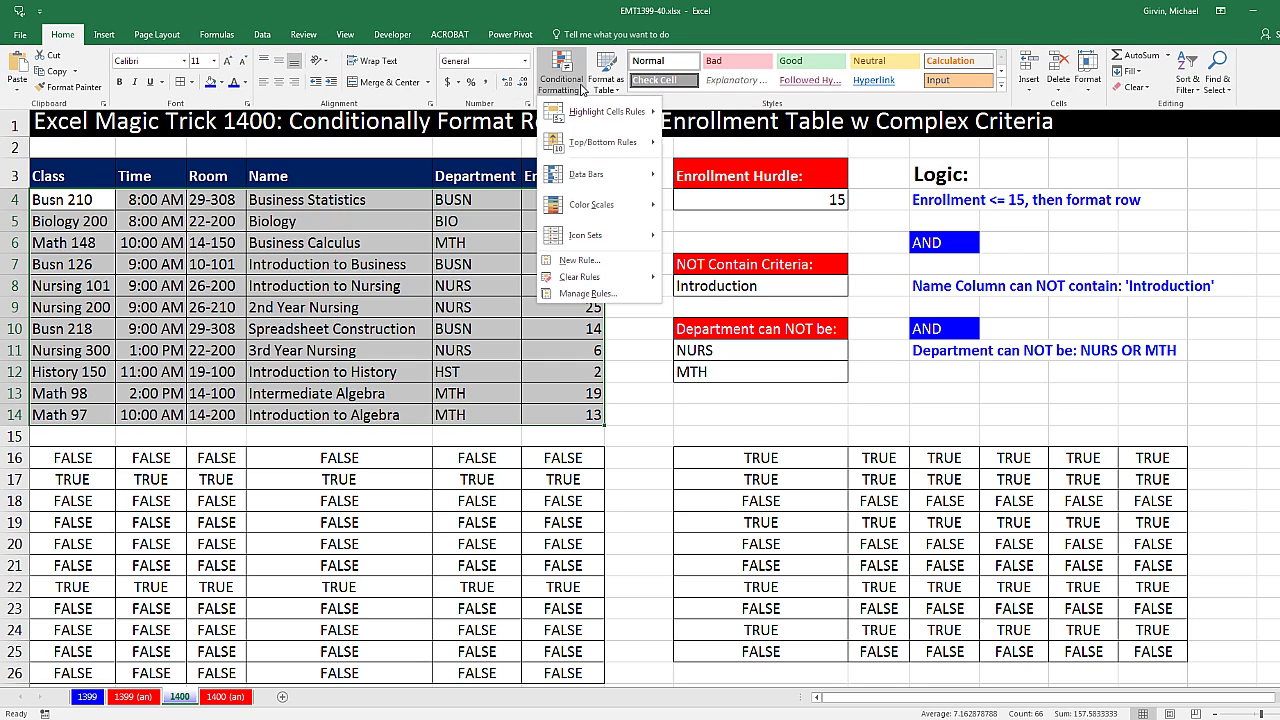
pyautogui.click(595, 261)
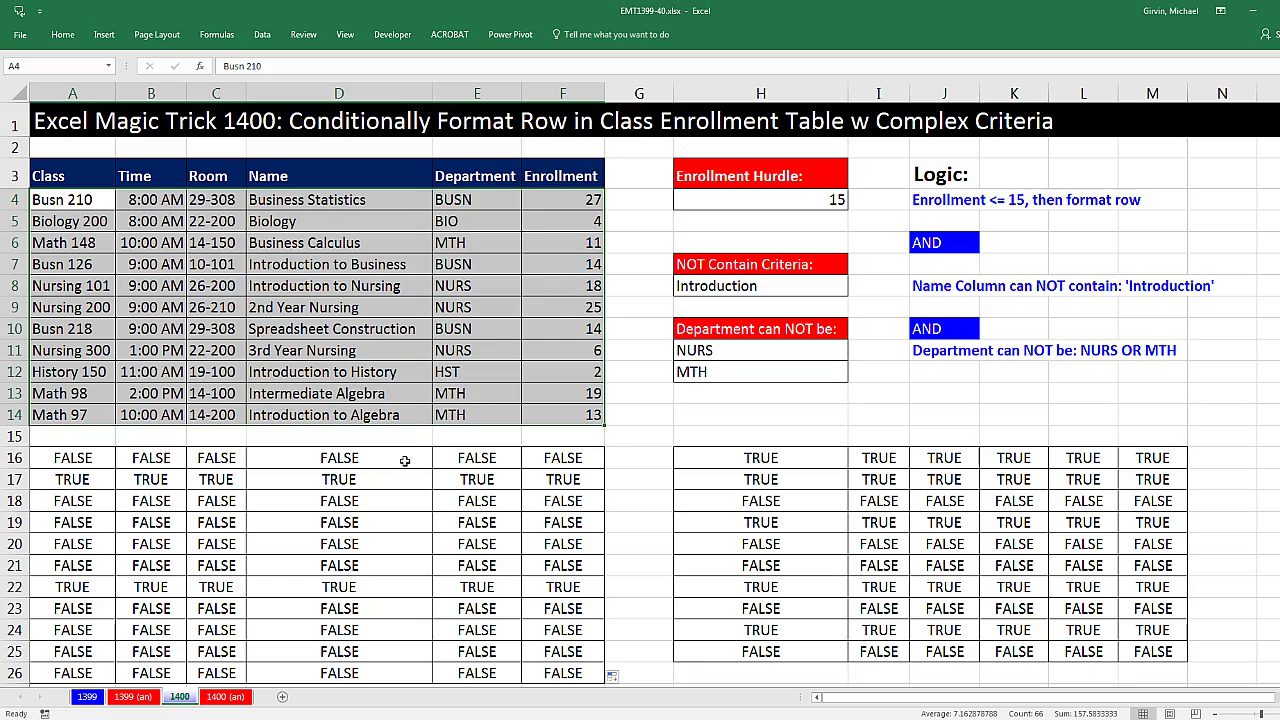
# Create a formula-based conditional formatting rule for A4:F14 using the copied =AND($F4<$H$4,ISERROR(SEARCH($H$8,$D4)),ISERROR(MATCH($E4,$H$11:$H$12,0)))
pyautogui.press('alt')
pyautogui.press('h')
pyautogui.press('l')
pyautogui.press('n')
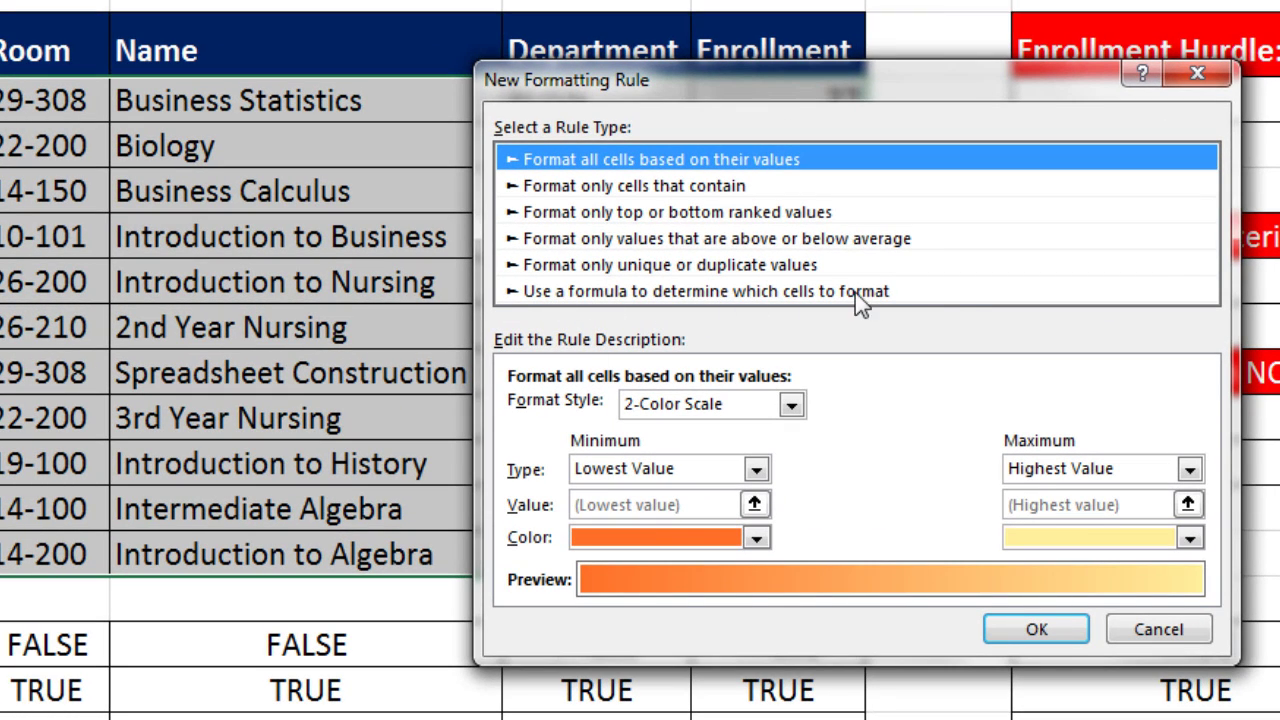
pyautogui.press('pagedown')
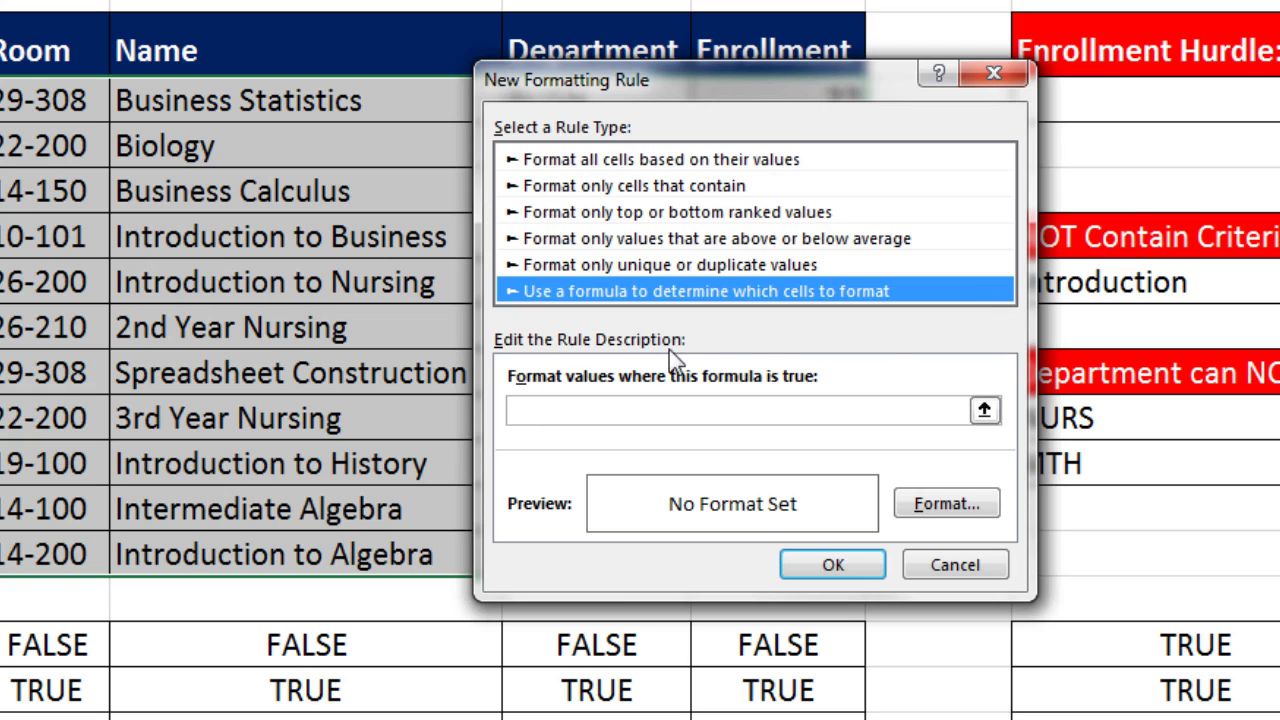
pyautogui.press('Tab')
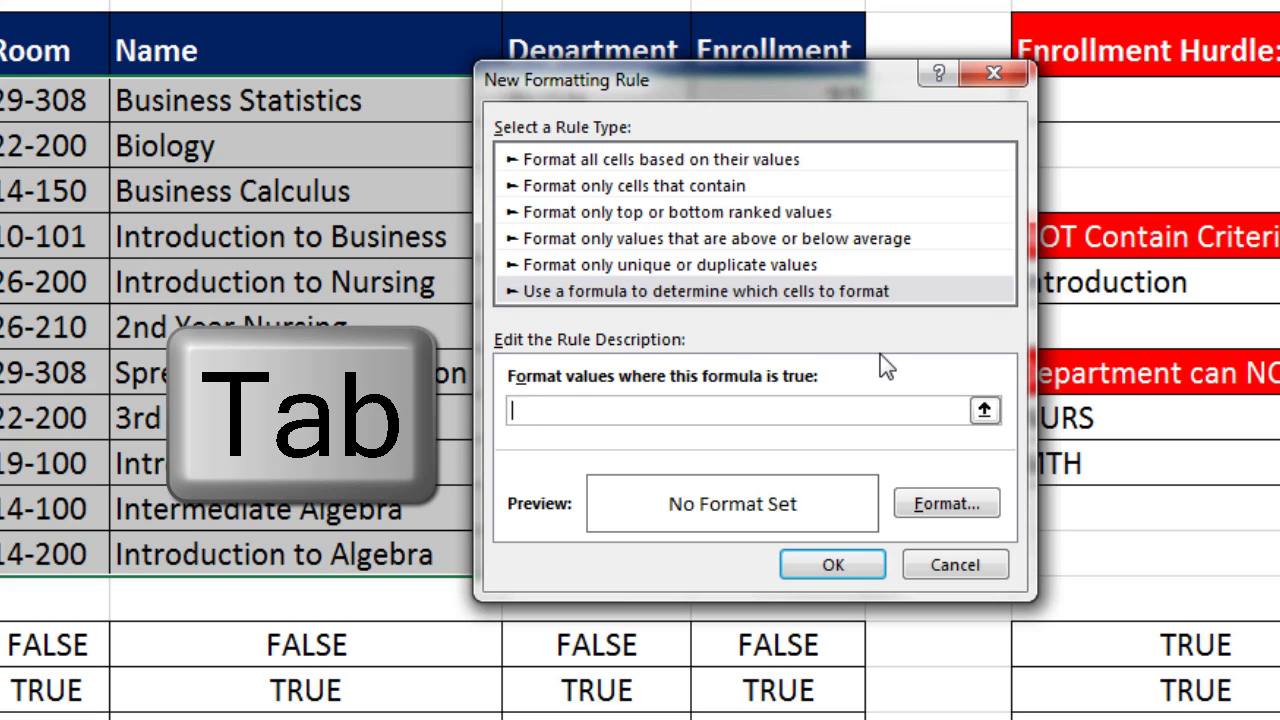
pyautogui.hotkey('ctrl', 'v')
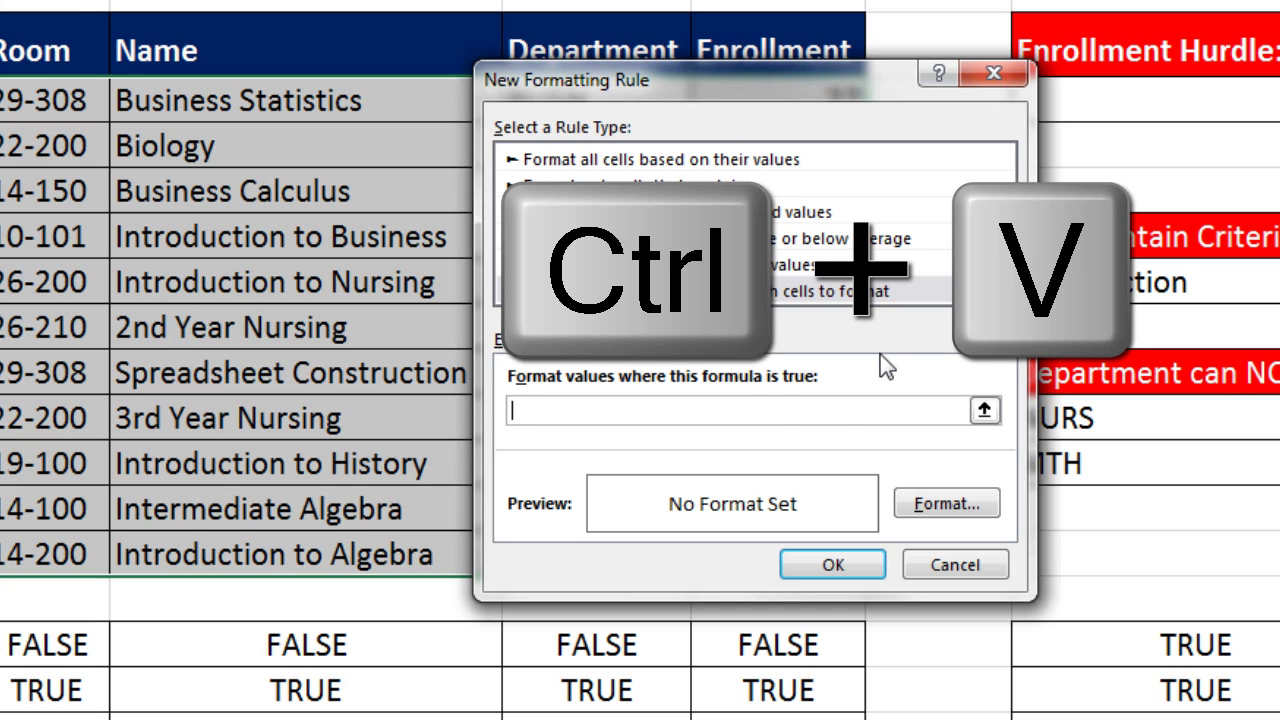
# Give the new formatting rule a yellow background fill and apply it to the class table
pyautogui.click(962, 503)
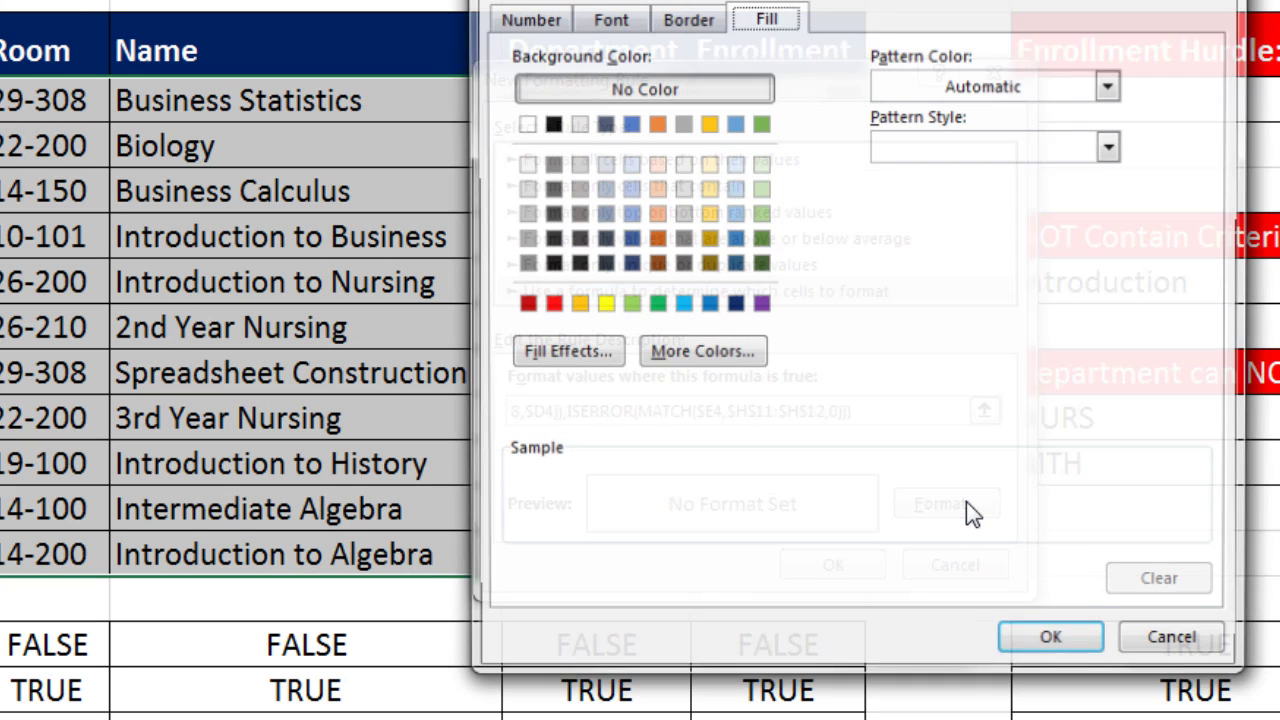
pyautogui.click(600, 304)
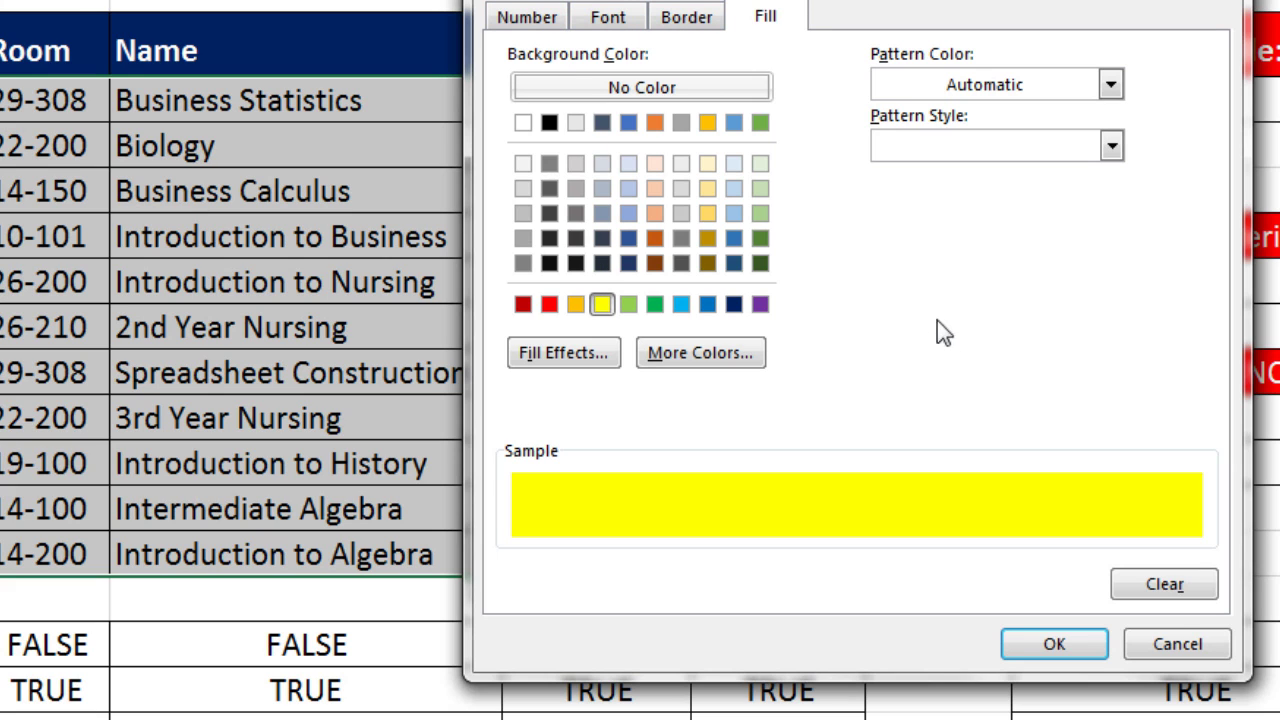
pyautogui.click(1054, 636)
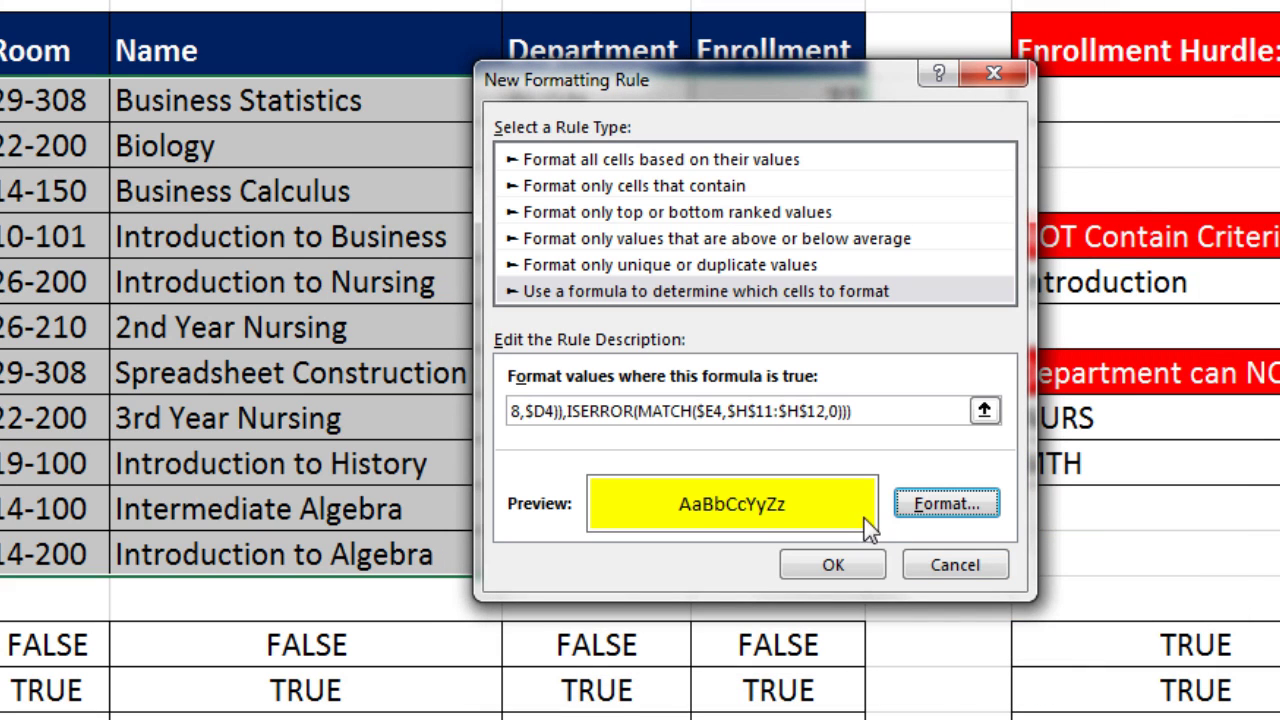
pyautogui.click(853, 560)
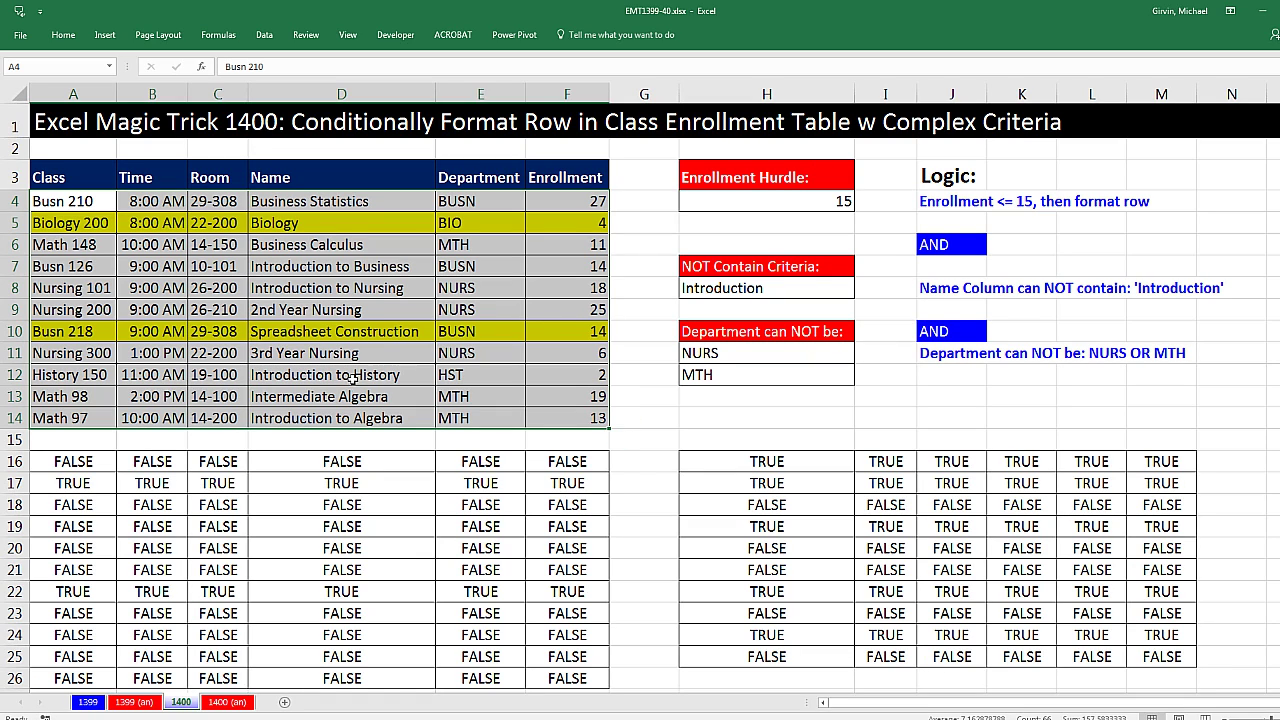
# Change the class name in D12 to USA History to test the conditional formatting
pyautogui.click(308, 374)
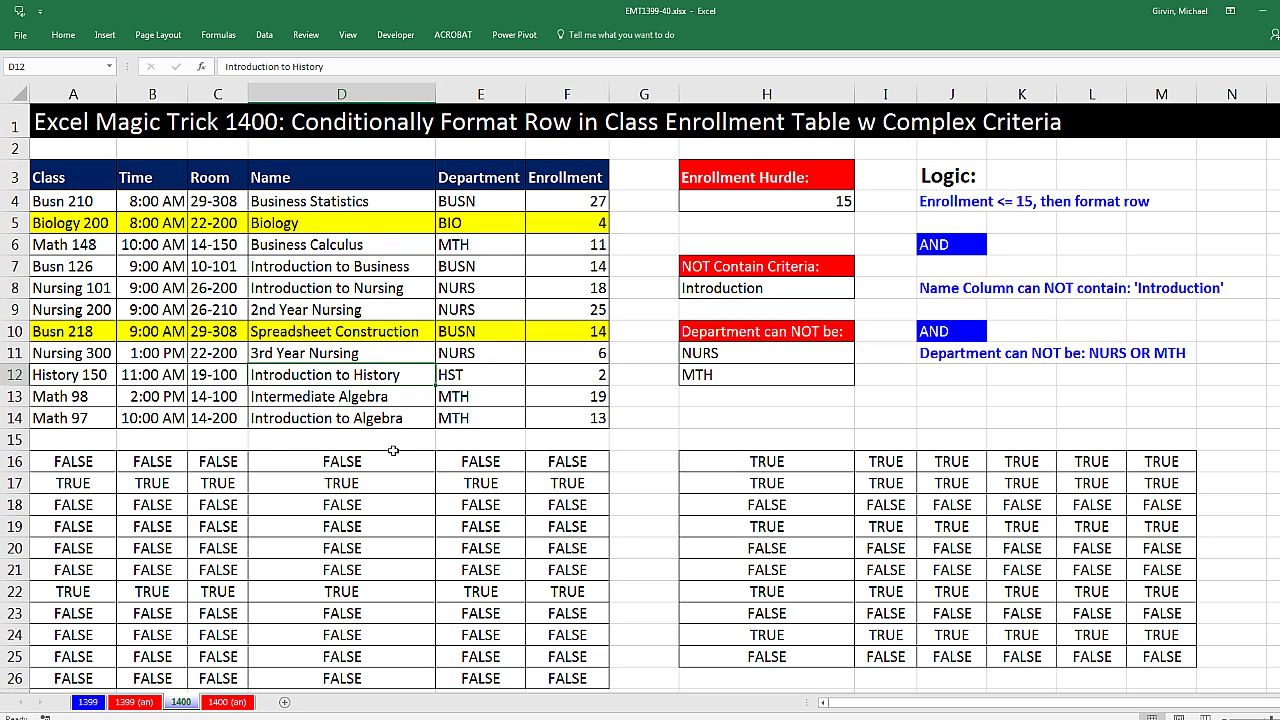
pyautogui.write('USA')
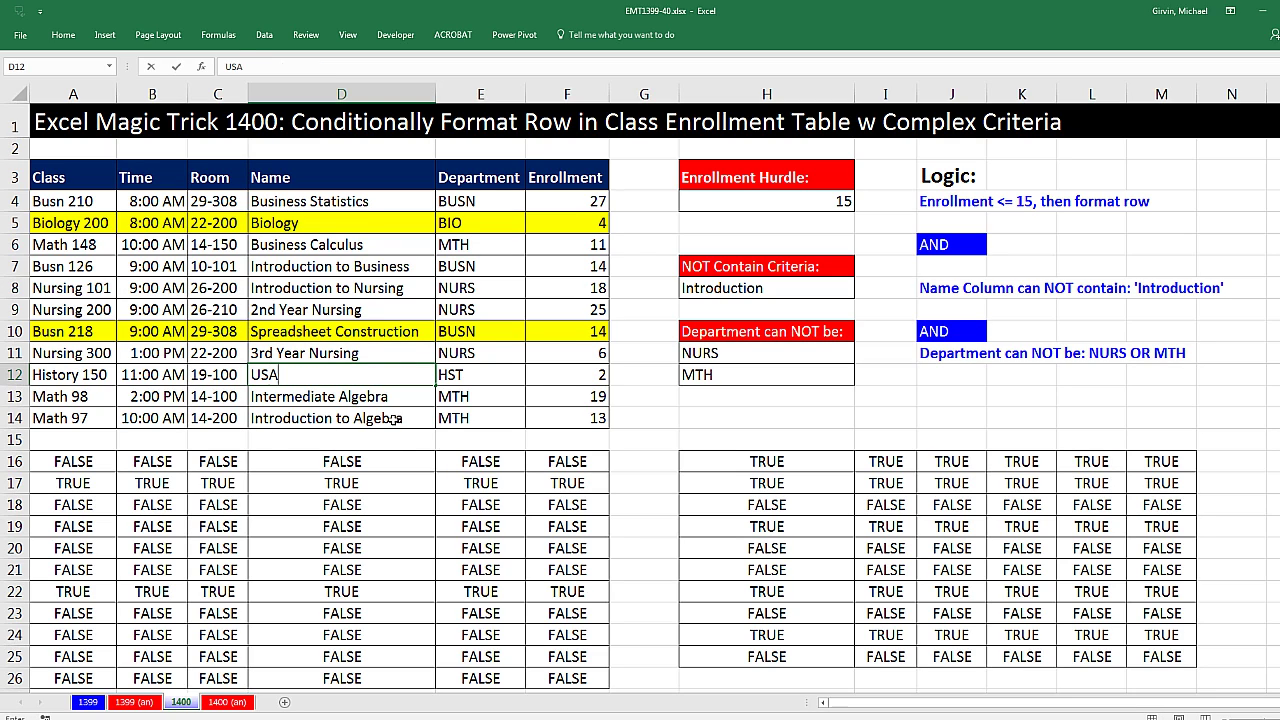
pyautogui.write(' History')
pyautogui.press('Return')
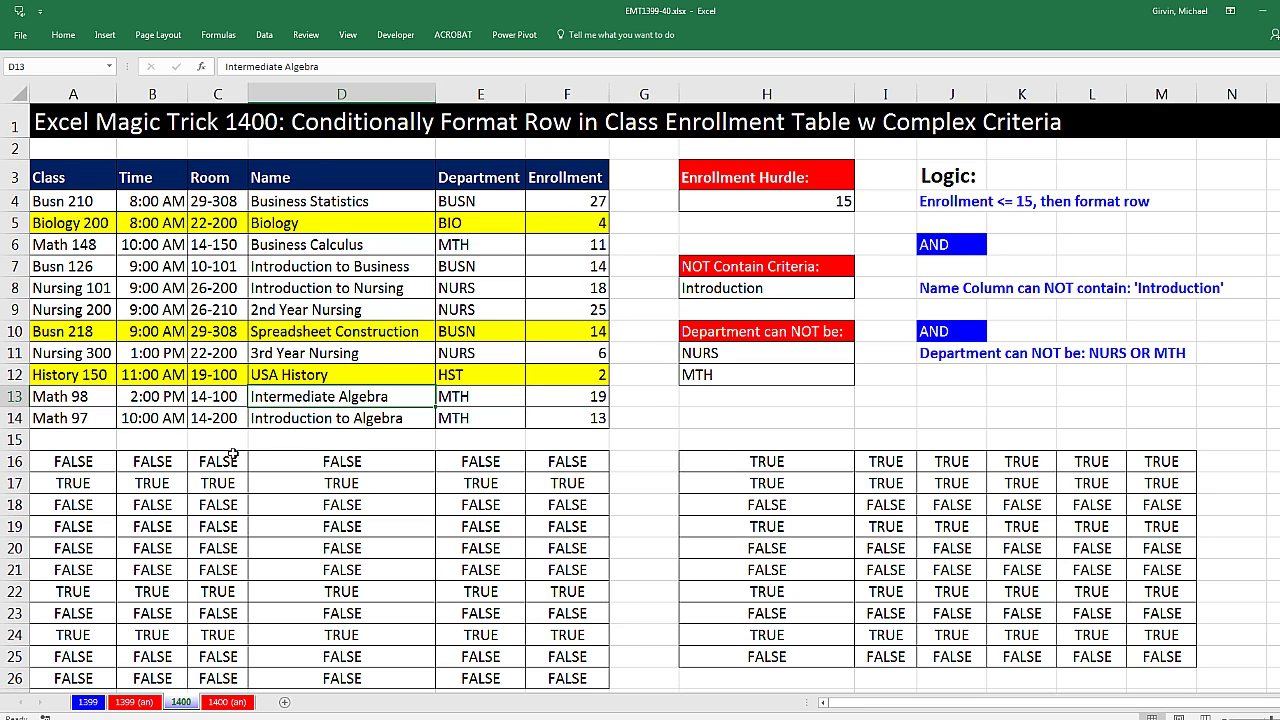
# Open the AND formula in F16 to review its cell references
pyautogui.doubleClick(554, 468)
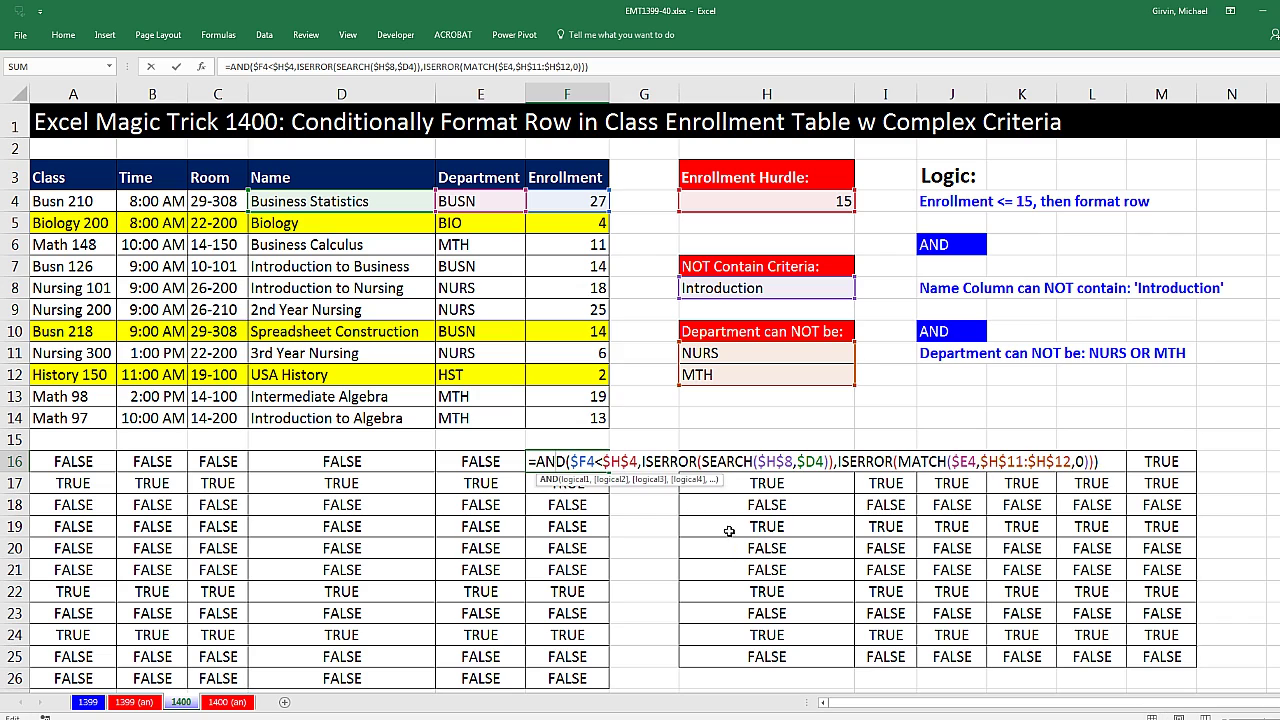